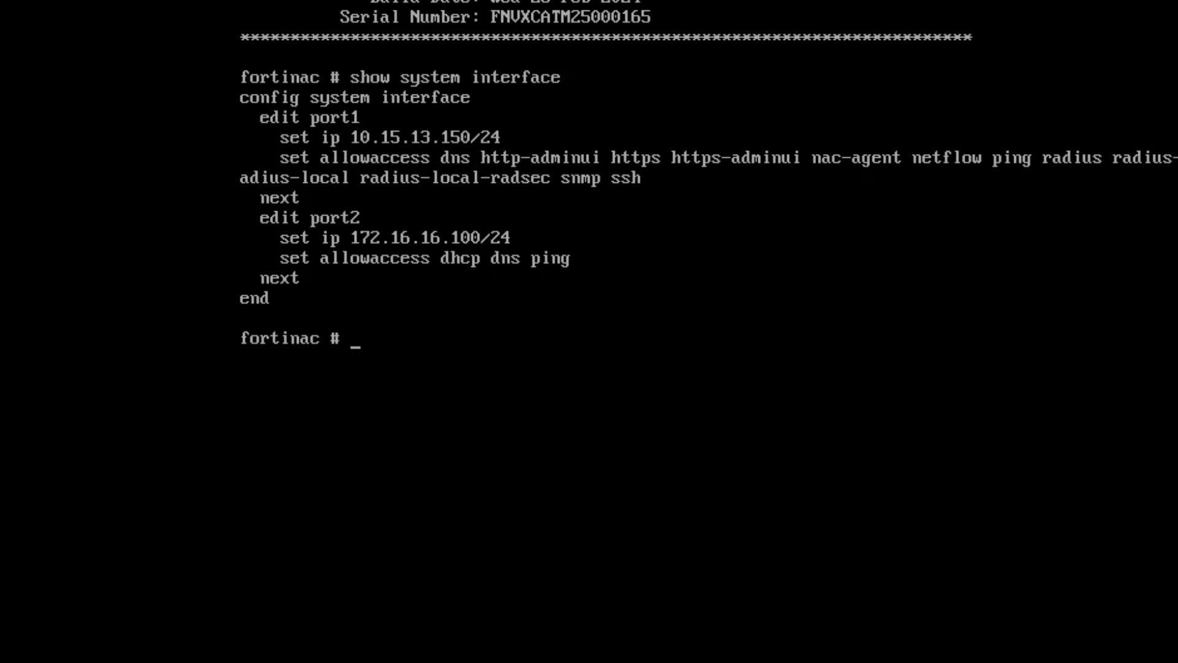
Enter the system interface configuration for port2 and set its IP to 172.16.16.100/24.
type("config system interface")
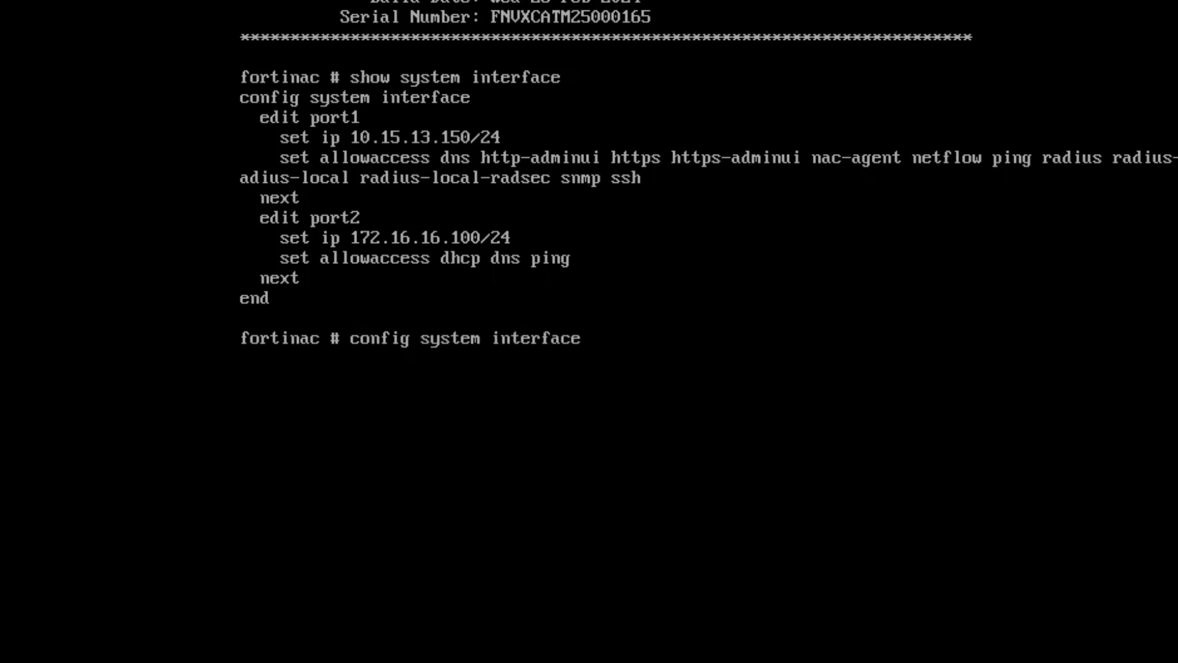
key("Return")
type("ed")
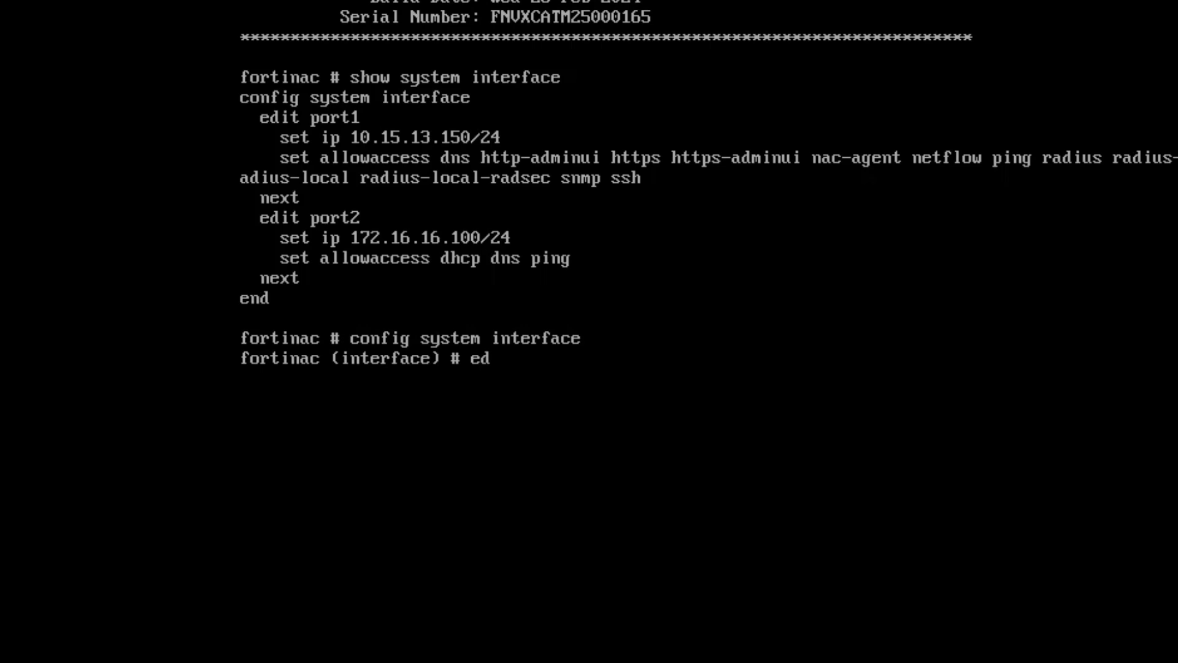
type("it port2")
key("Return")
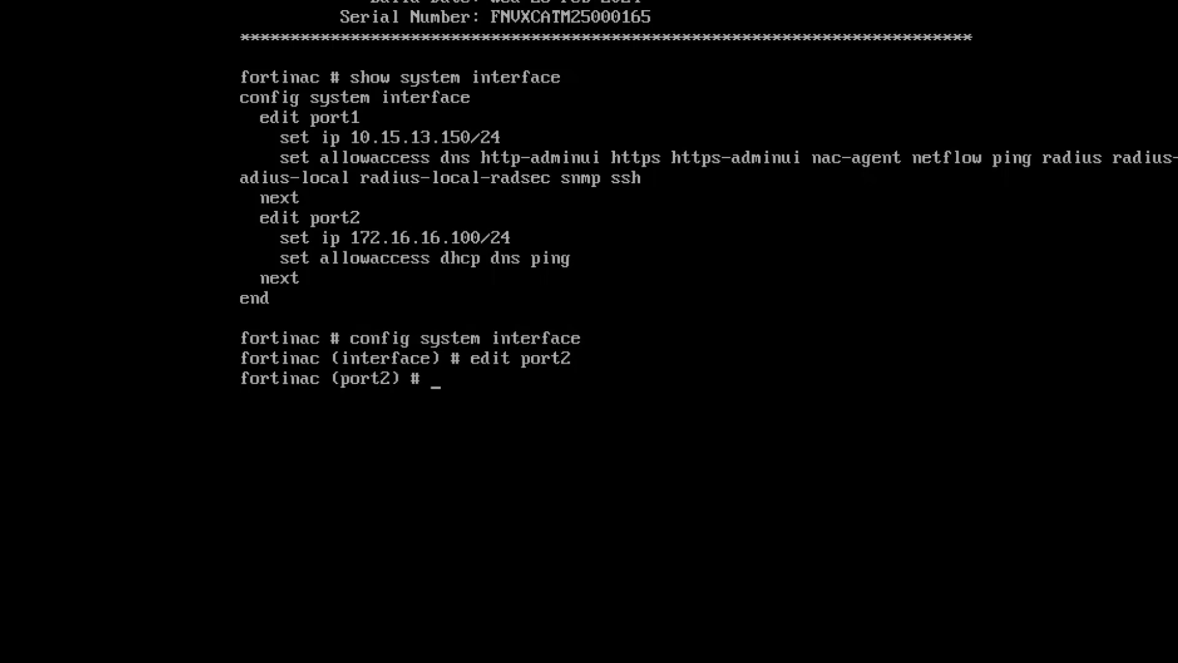
type("set ip")
type("172")
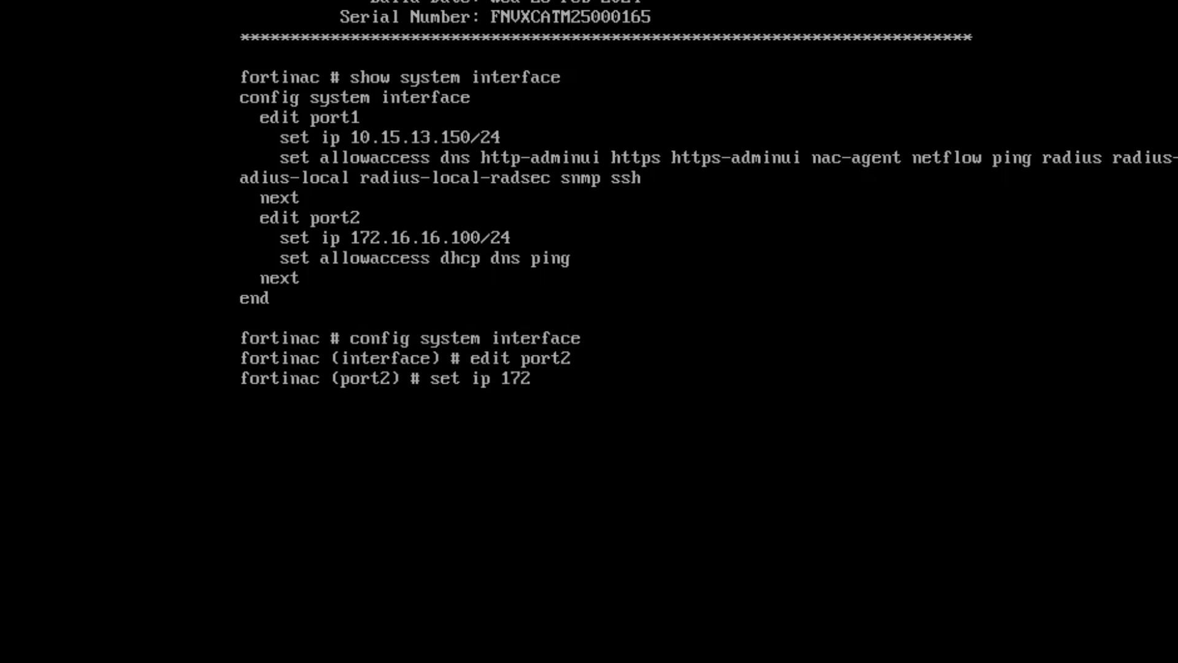
type(".16.16.100/24")
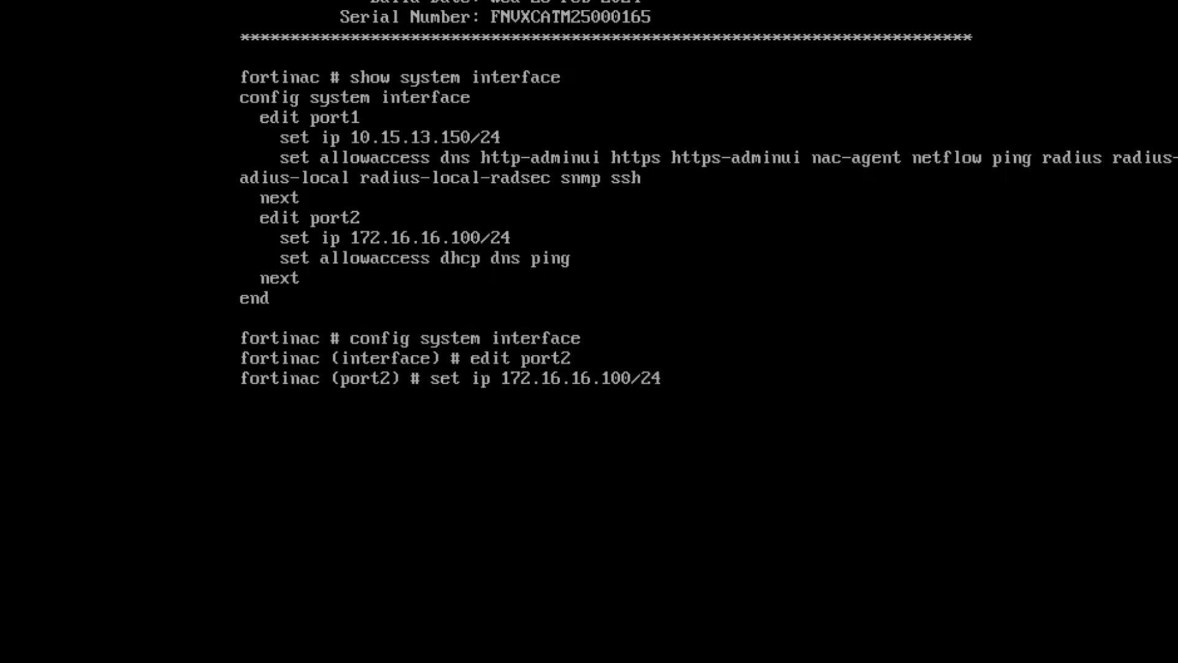
key("Return")
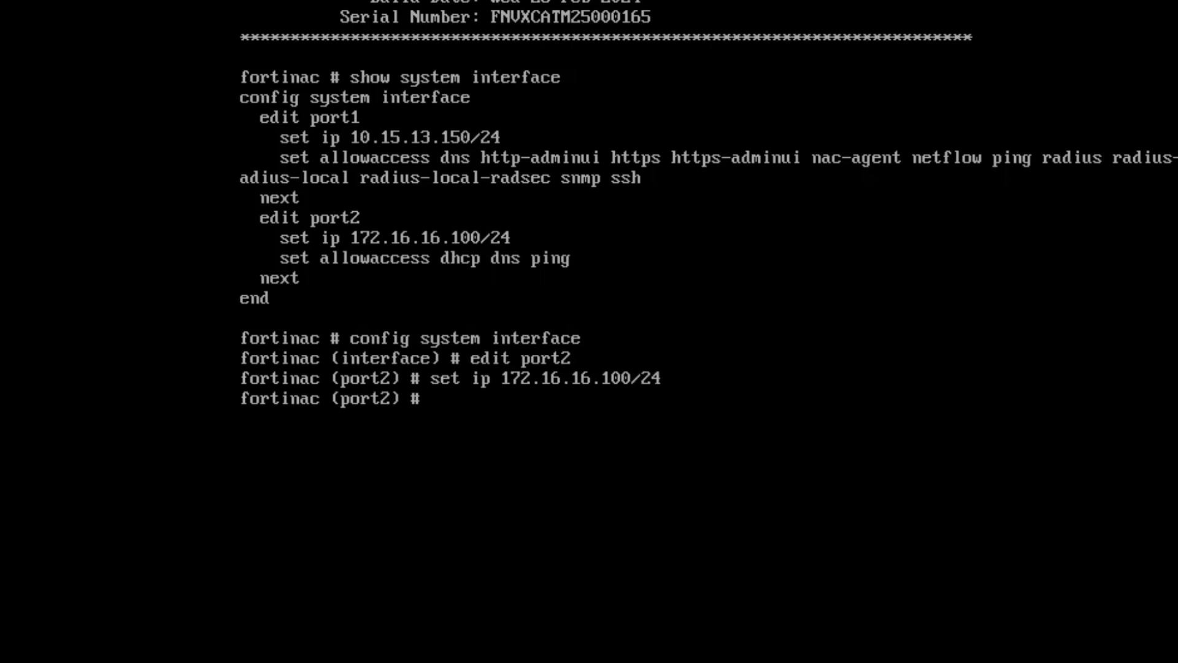
Allow dhcp, dns and ping access on port2 and end the interface configuration.
type("set allowaccess")
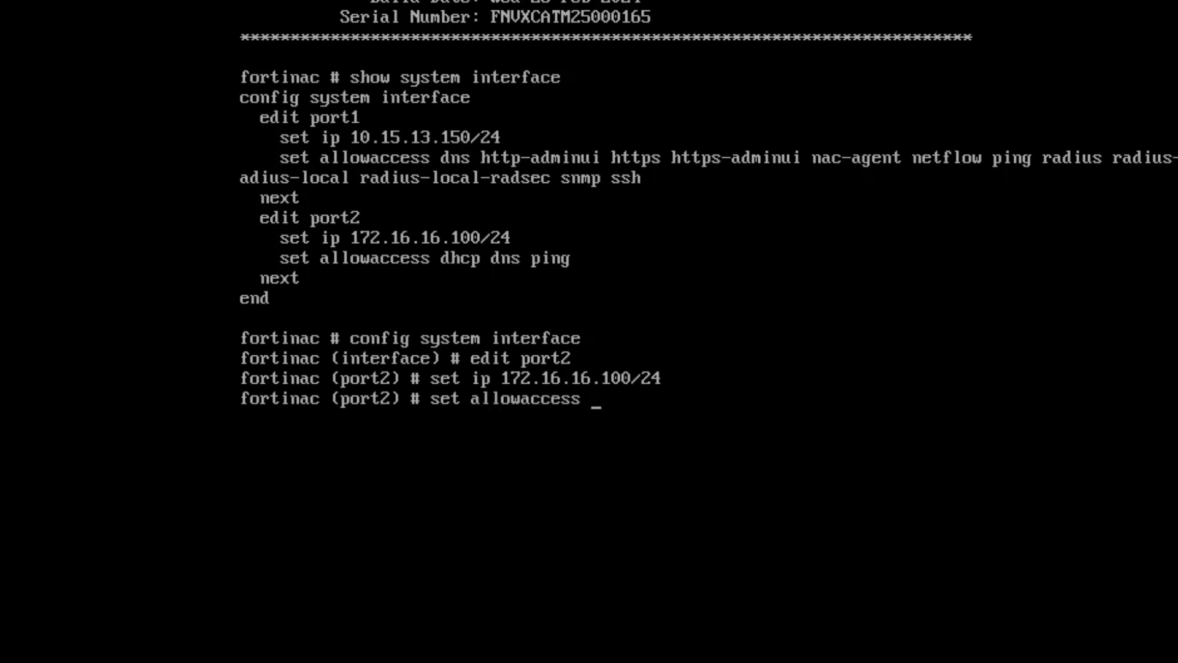
type("f")
key("BackSpace")
type("dhcp dns ")
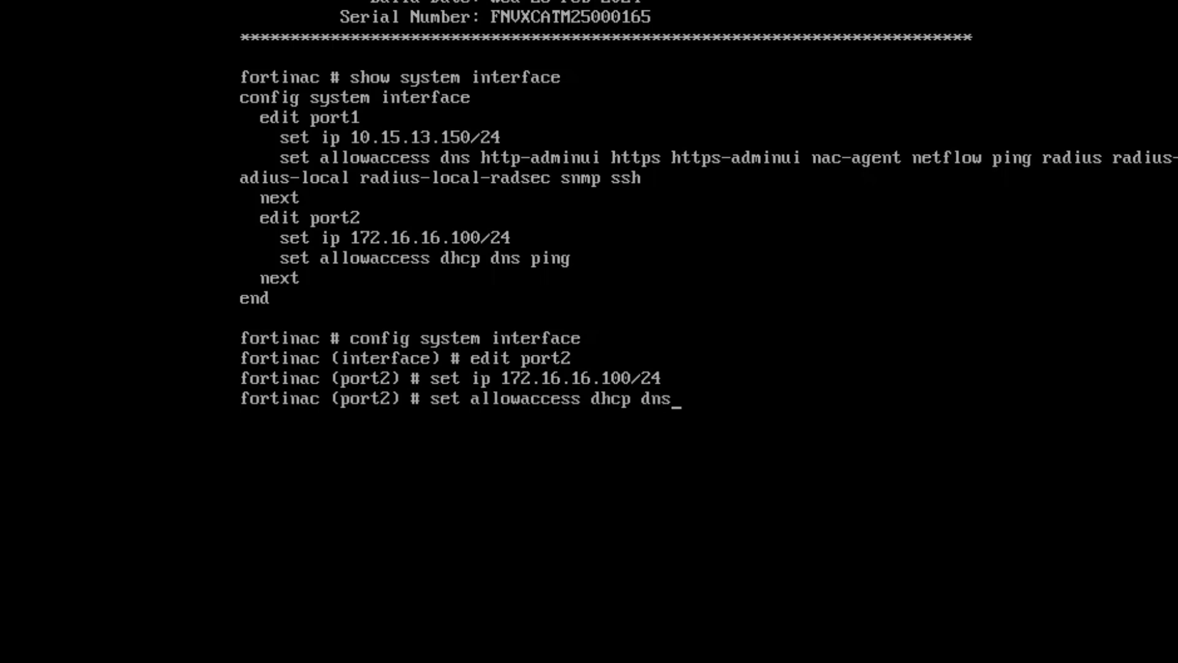
type("ping")
key("Return")
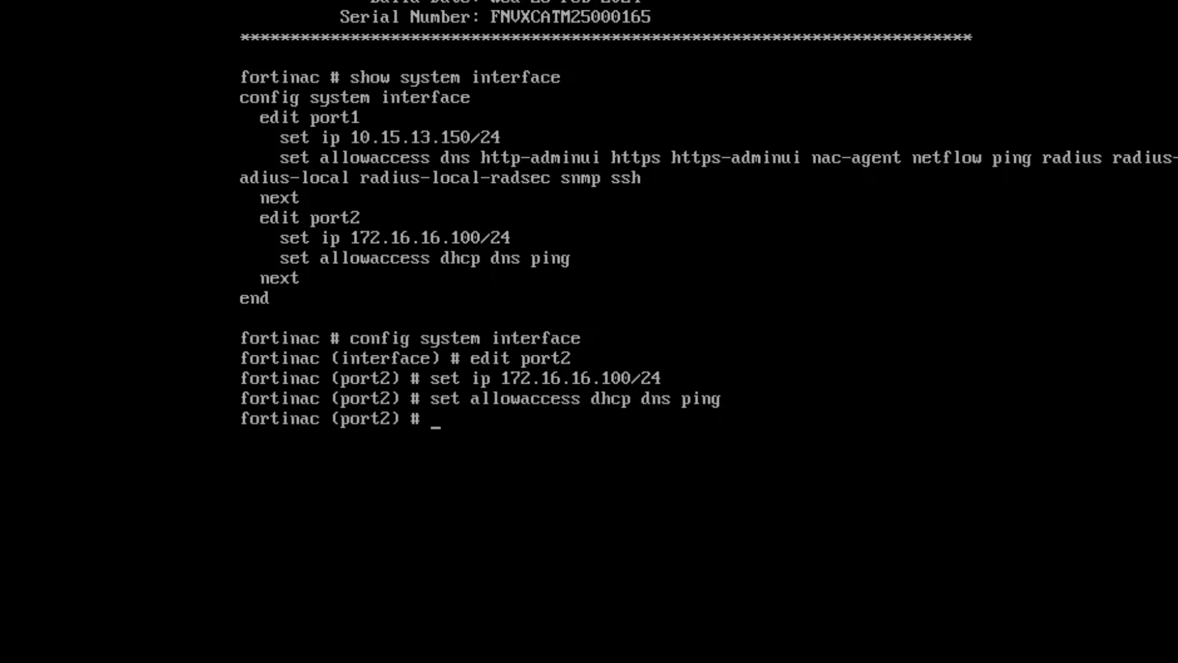
type("end")
key("Return")
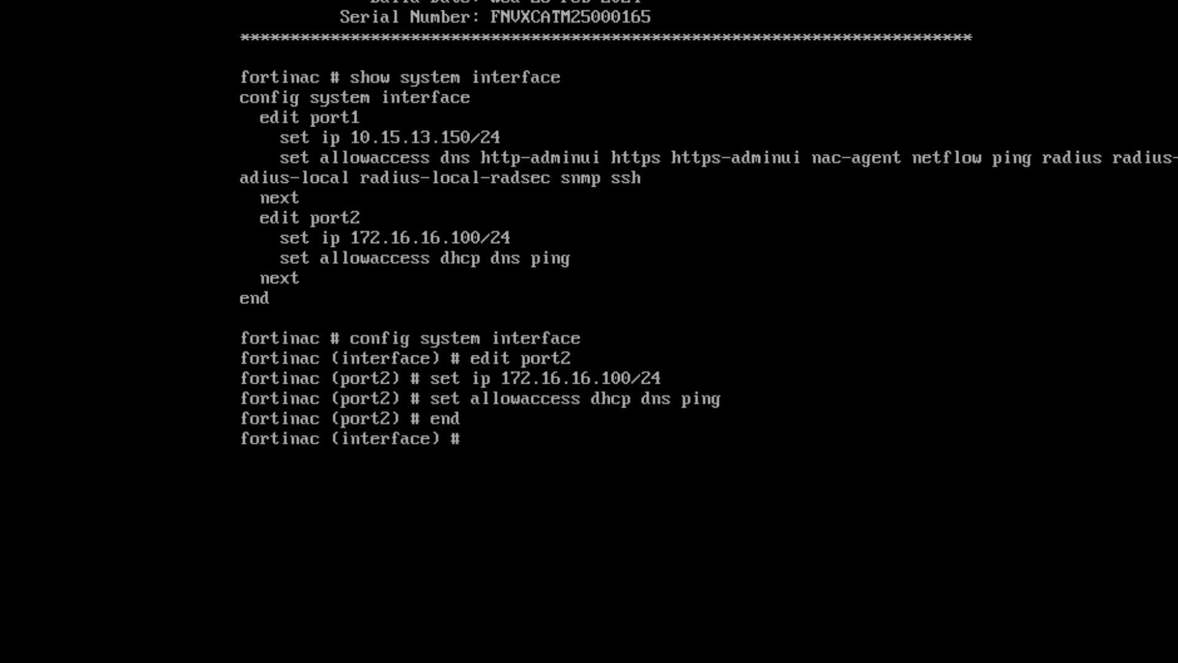
type("end")
key("Return")
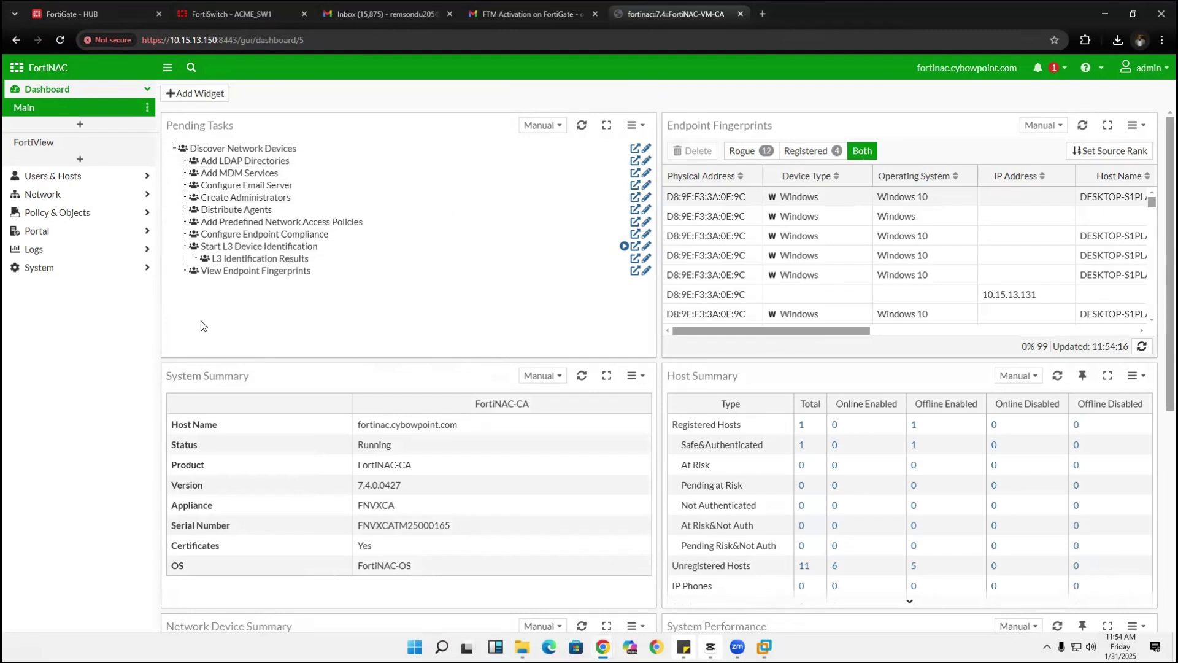
Switch to the FortiNAC web interface and advance the Config Wizard from Basic Network to the Layer 3 Isolation settings.
left_click(89, 267)
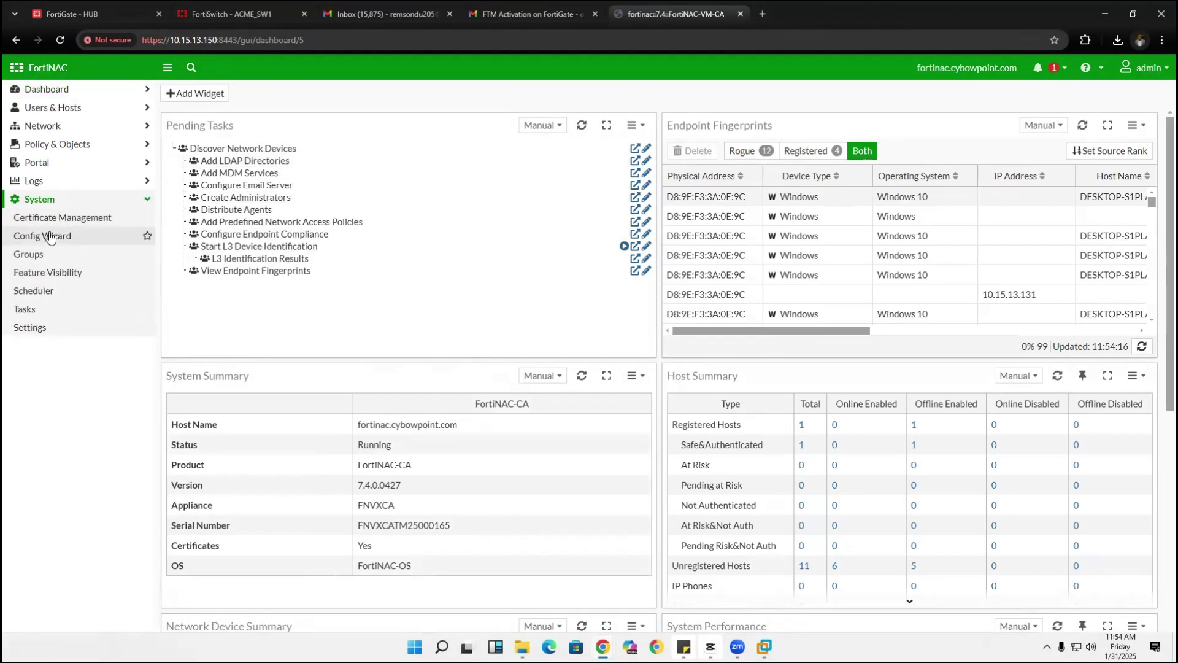
left_click(41, 237)
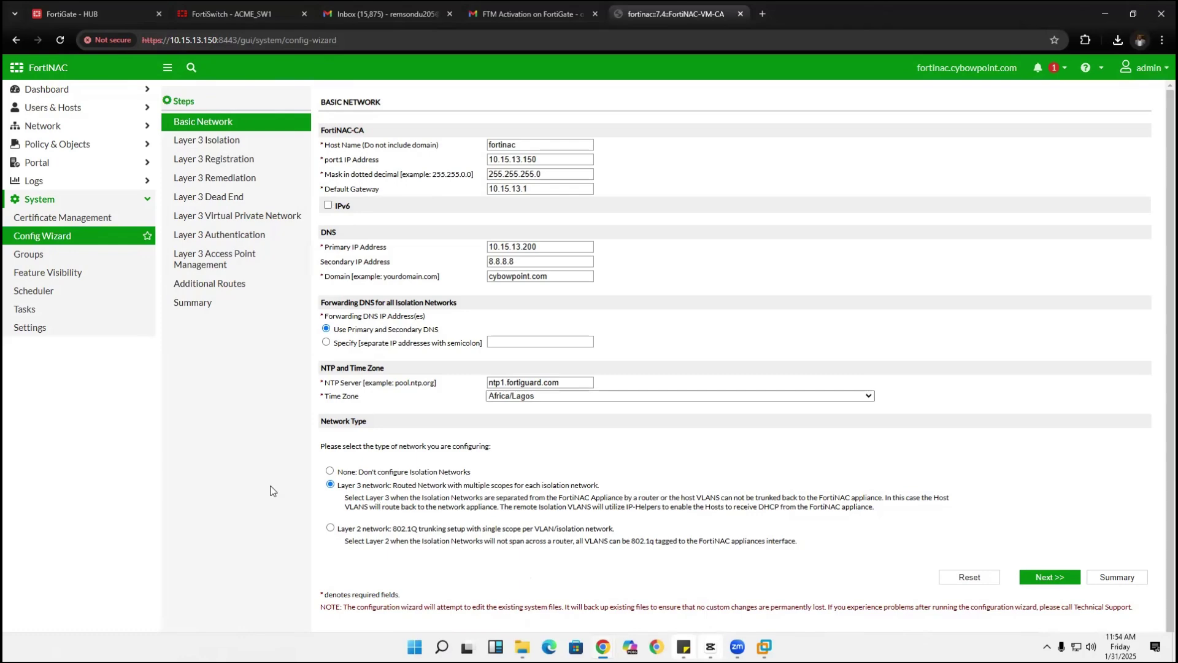
left_click(1048, 577)
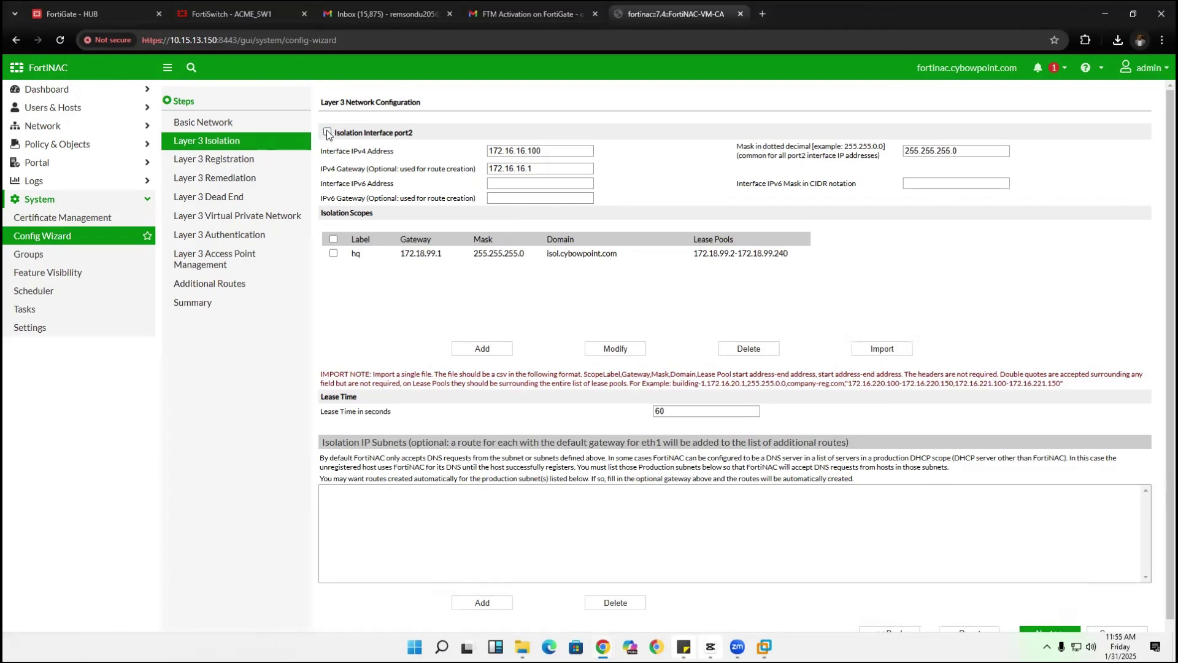
Check the port2 isolation interface's IPv4 address, gateway and mask against the VMware console configuration and the FortiGate FNAC interface.
left_click_drag(413, 133, 334, 134)
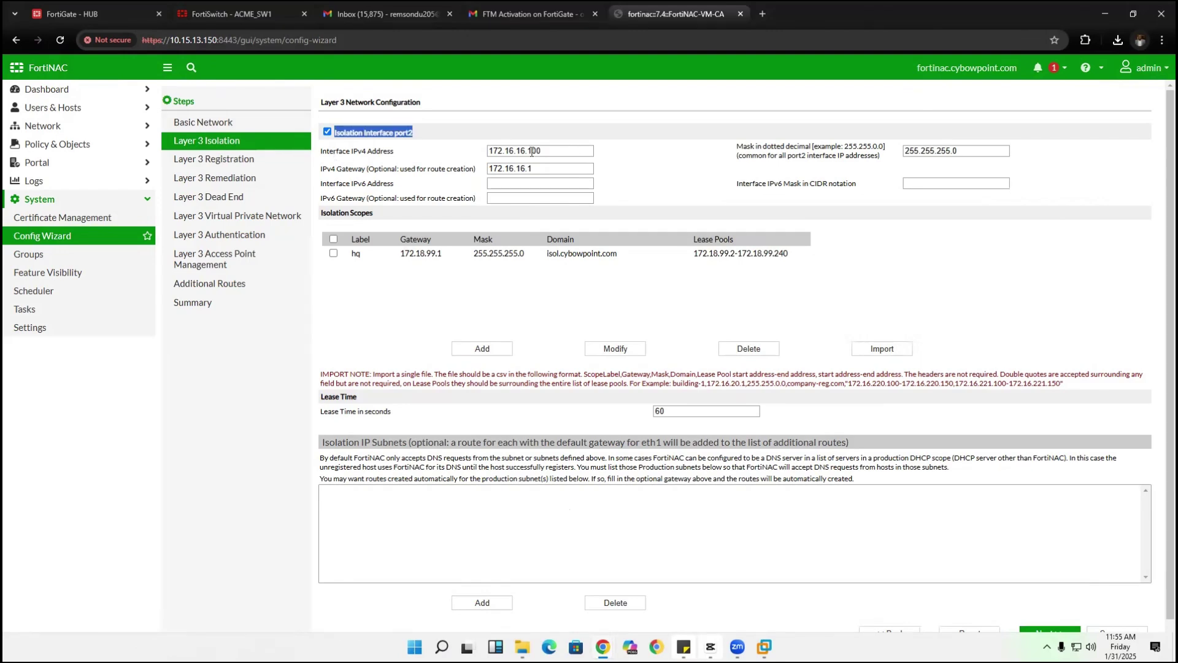
left_click(764, 646)
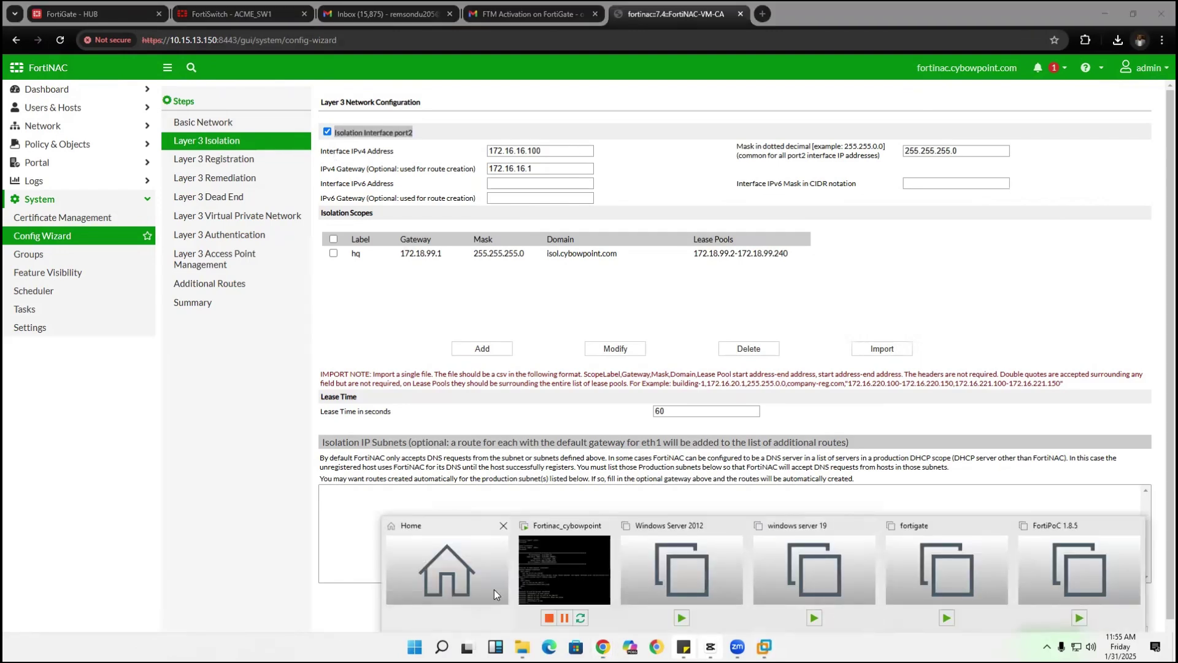
left_click(534, 543)
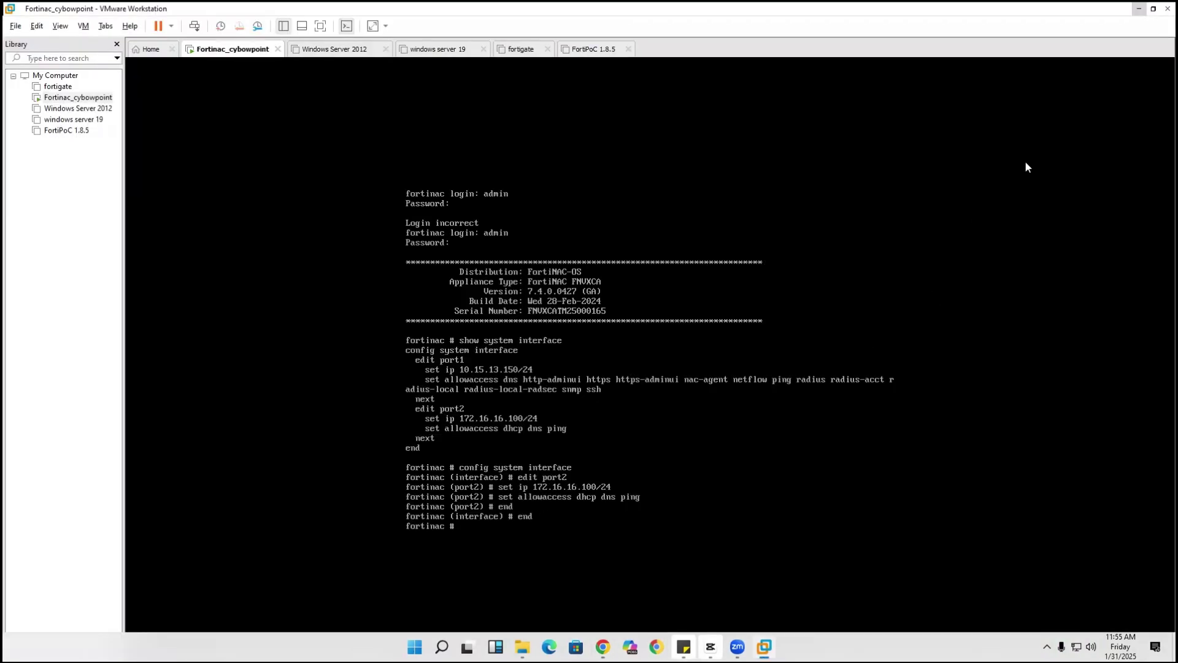
left_click(1155, 9)
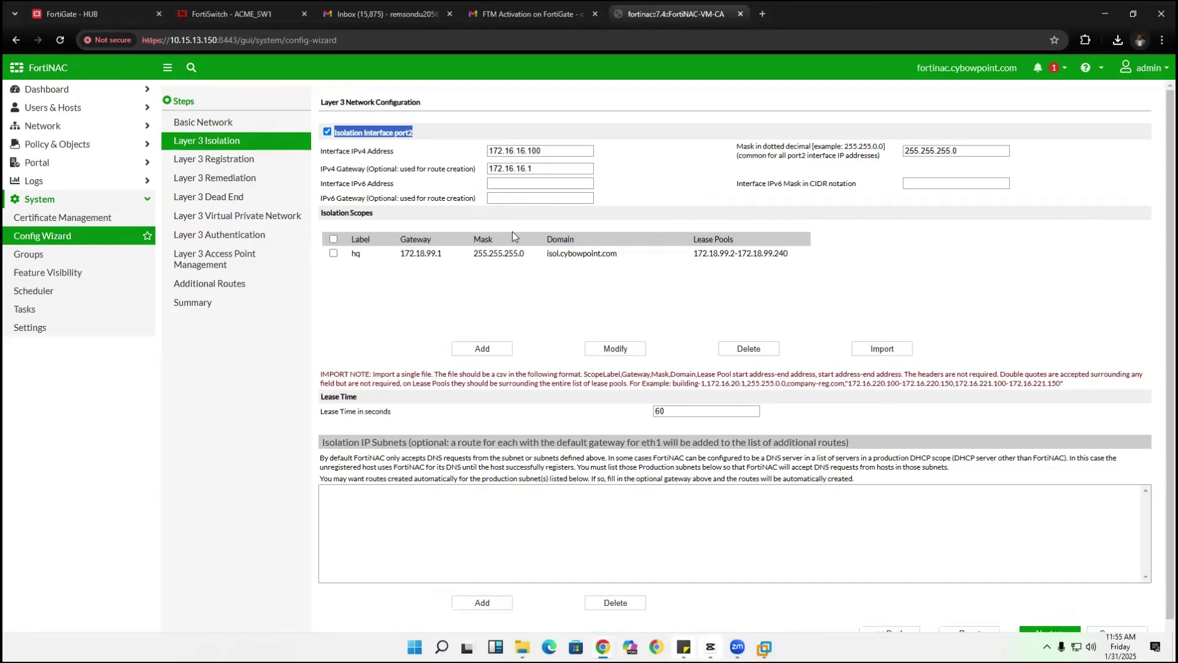
left_click_drag(574, 151, 460, 159)
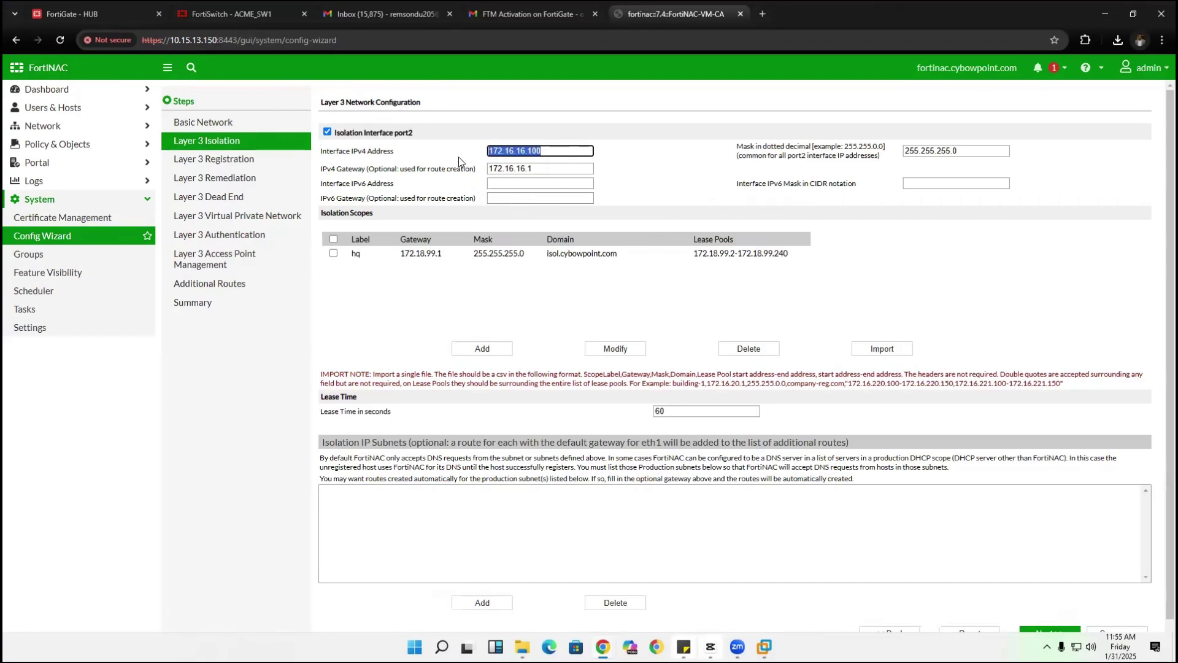
left_click_drag(532, 169, 485, 170)
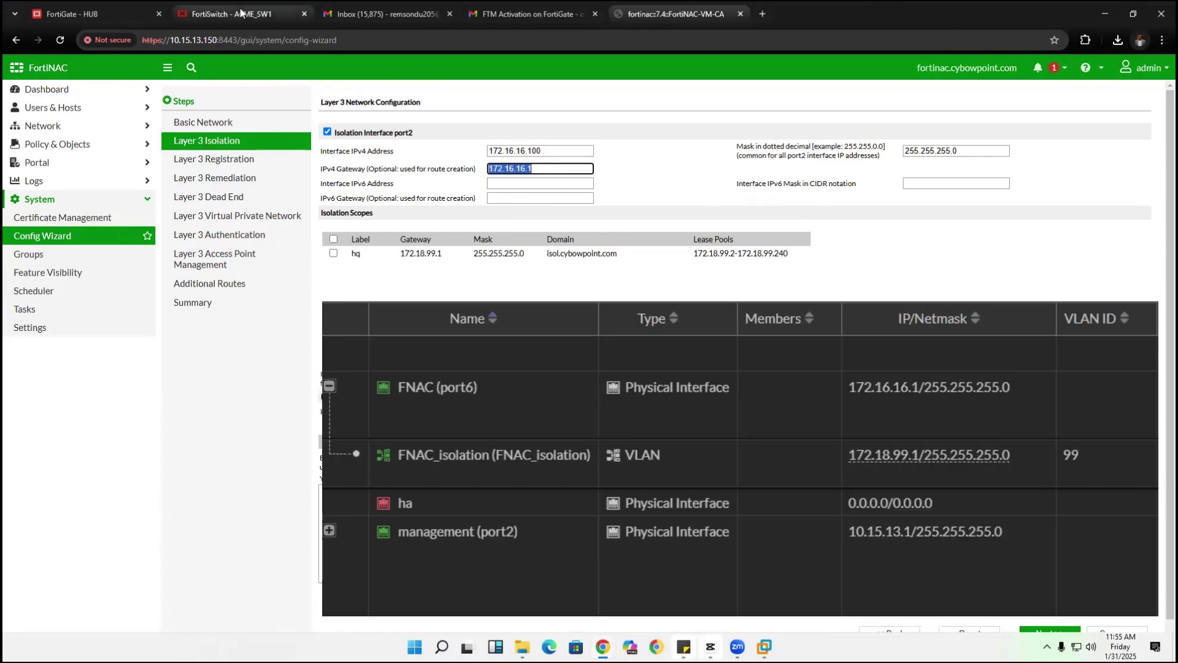
left_click(93, 13)
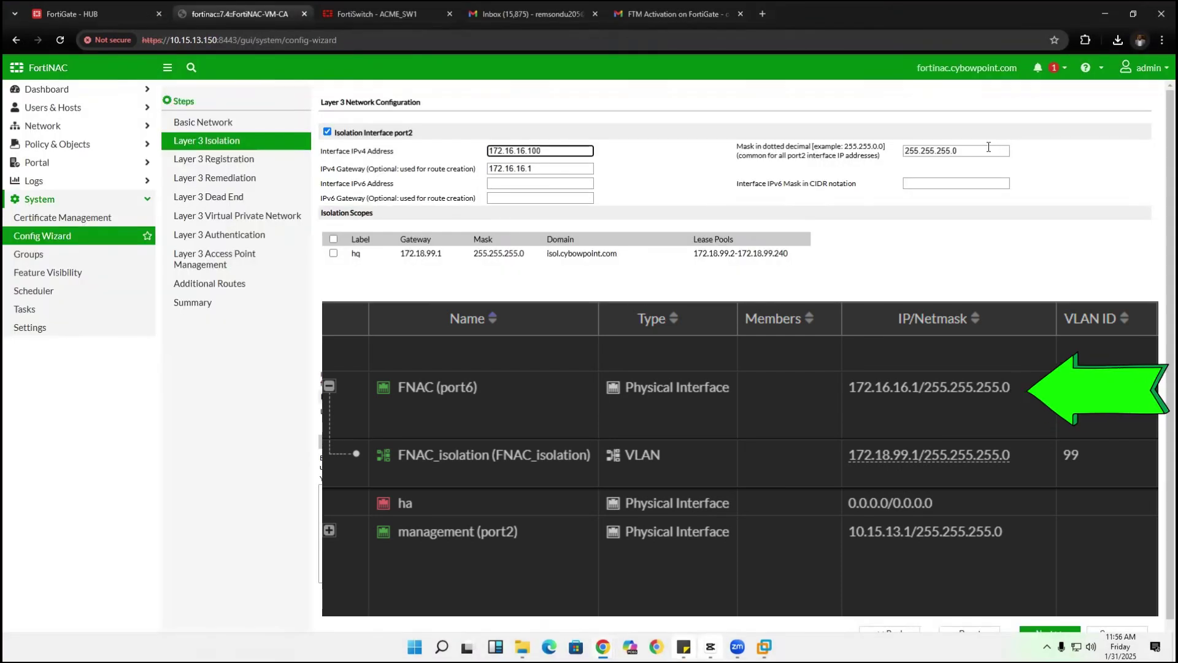
double_click(954, 151)
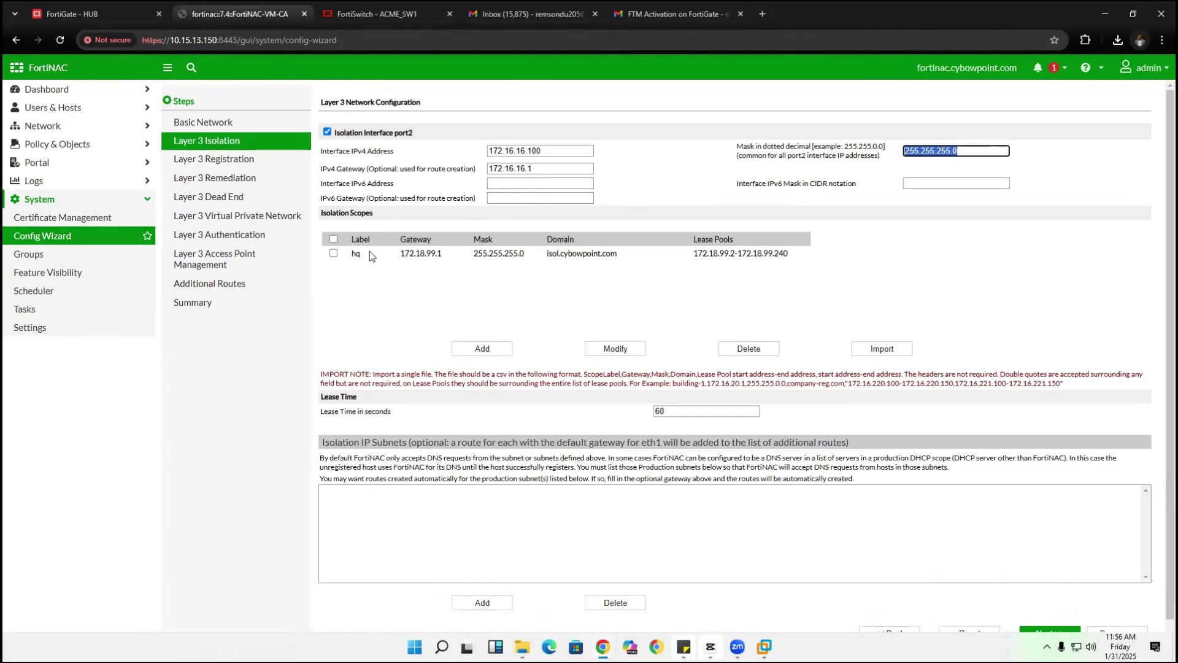
Open the hq isolation scope for modification and change its label to HQisolation.
left_click(349, 253)
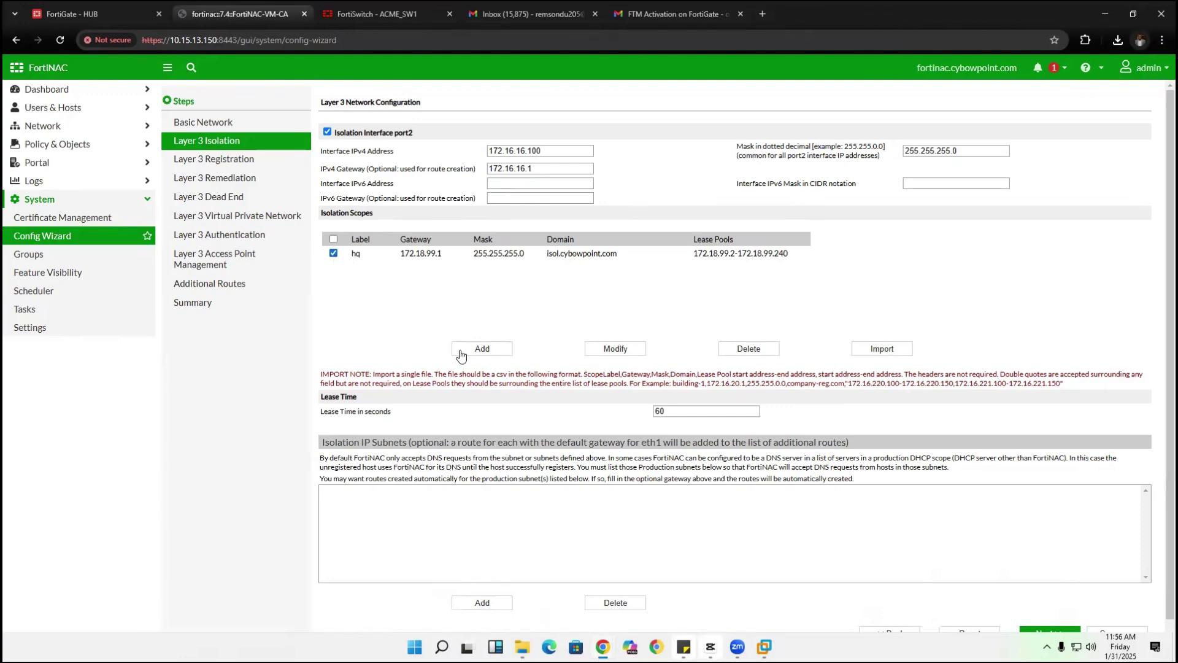
left_click(623, 348)
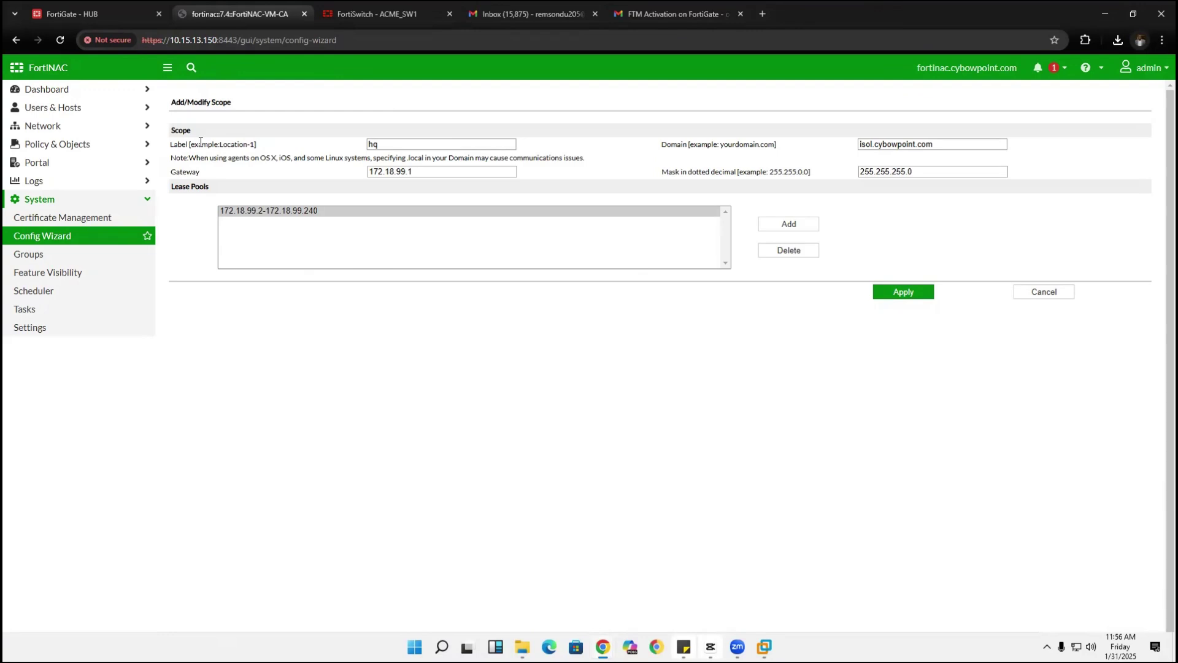
double_click(402, 143)
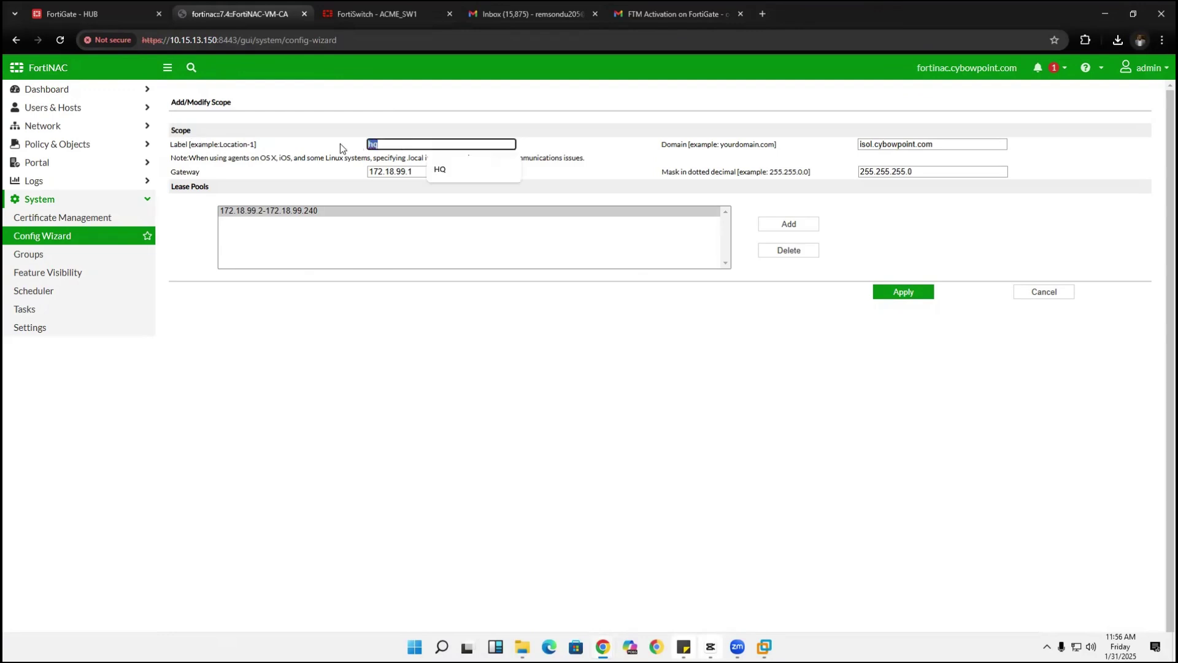
left_click(400, 142)
key("BackSpace")
type("HQisolation")
Review the scope's domain and gateway, comparing the gateway with the FNAC_isolation VLAN address under port6 on the FortiGate.
left_click_drag(667, 145, 876, 135)
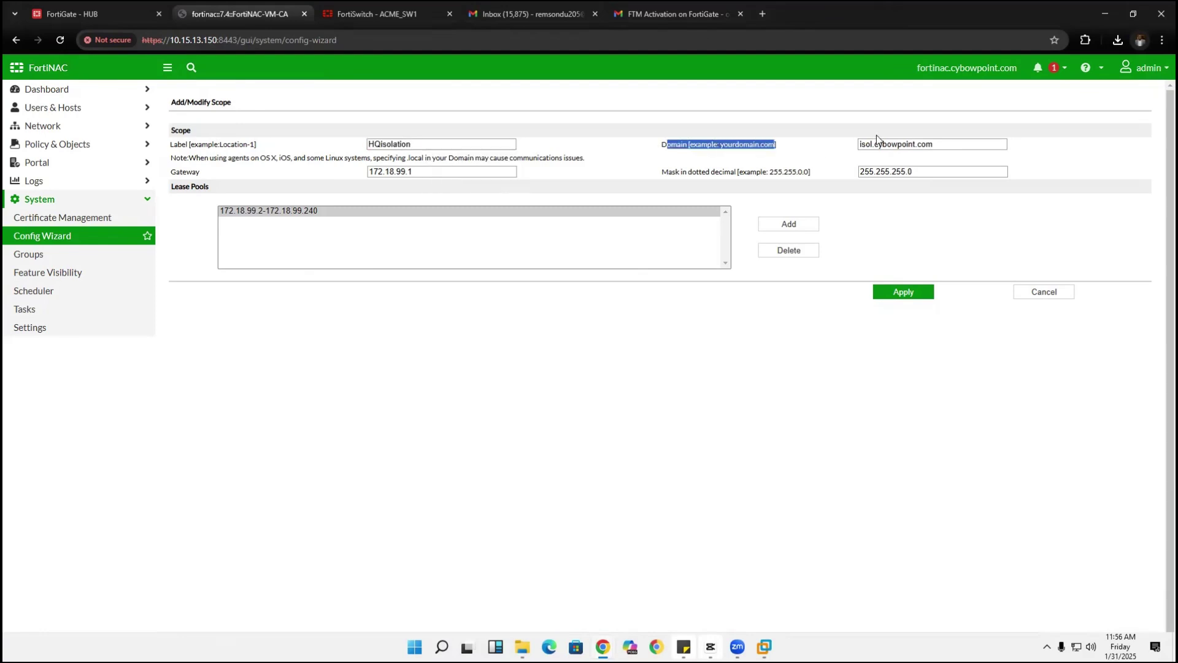
left_click(826, 143)
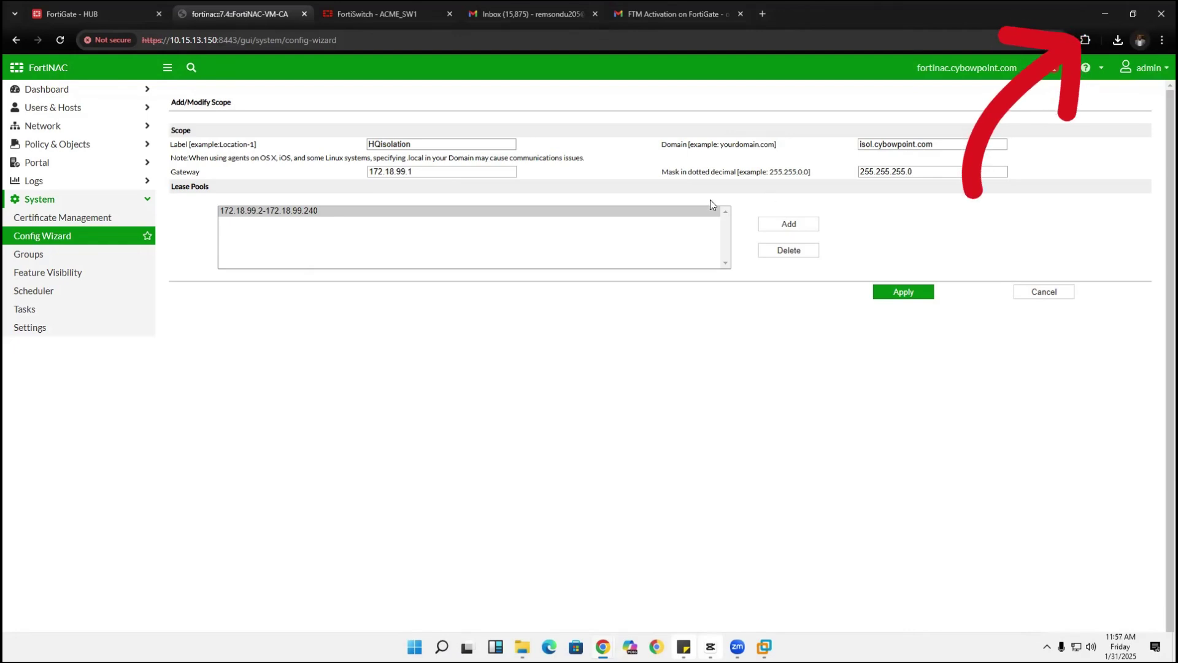
left_click_drag(969, 144, 835, 142)
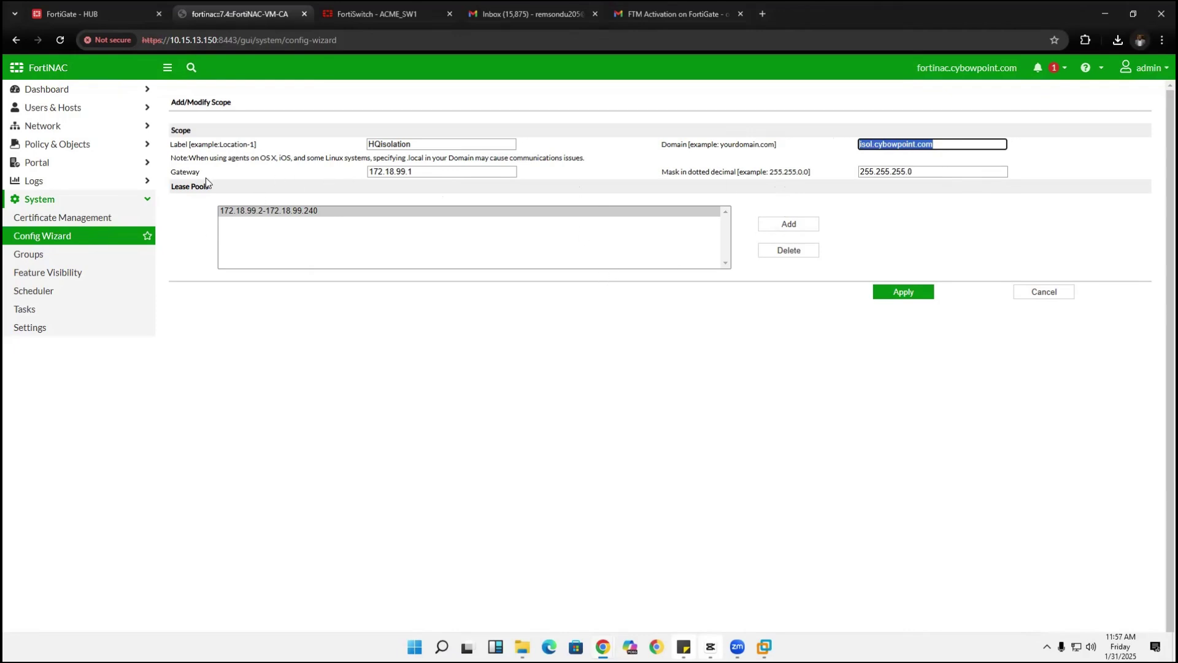
left_click_drag(451, 172, 363, 173)
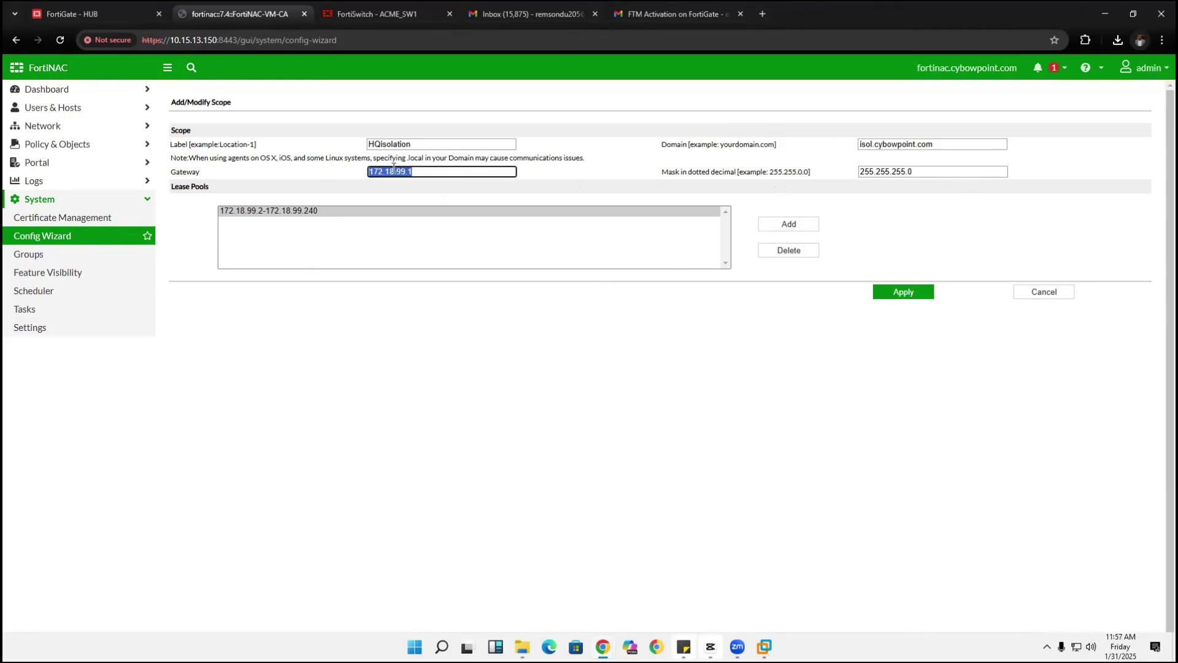
left_click(423, 172)
left_click_drag(429, 172, 363, 173)
left_click(108, 13)
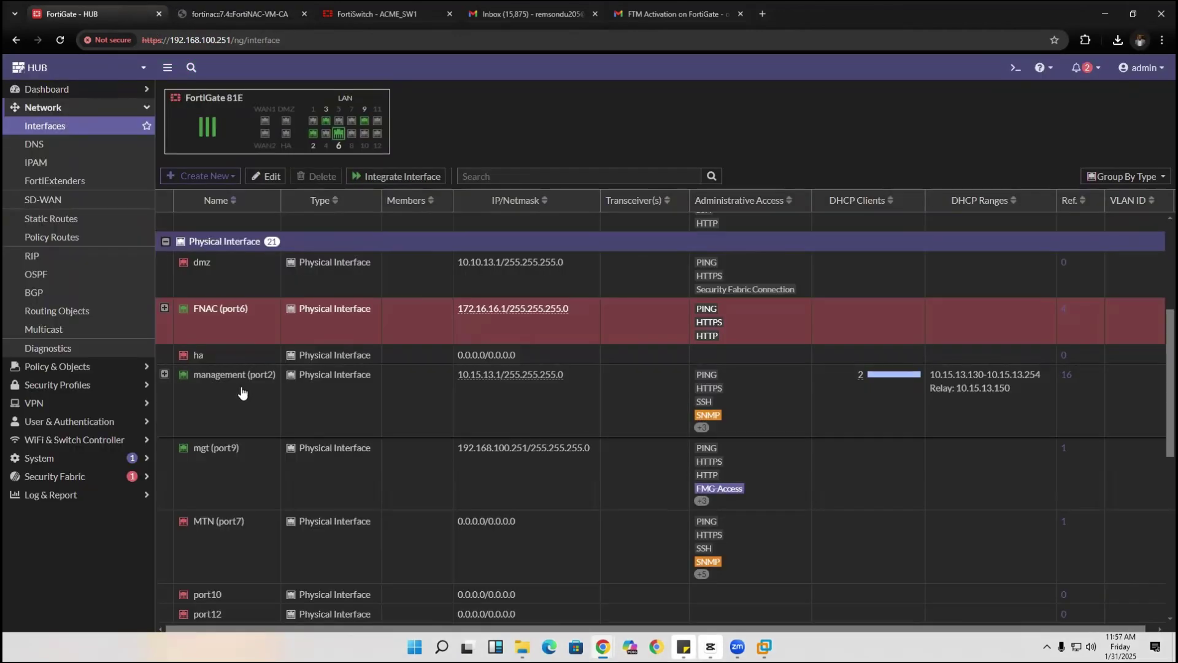
left_click(164, 308)
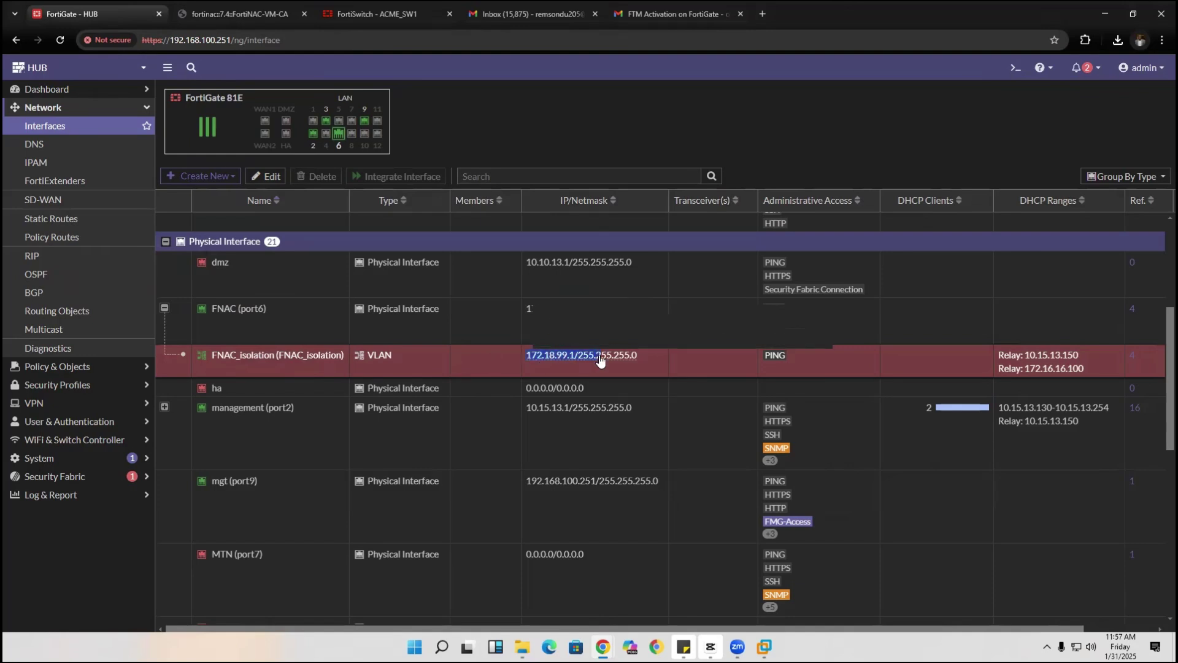
left_click(241, 14)
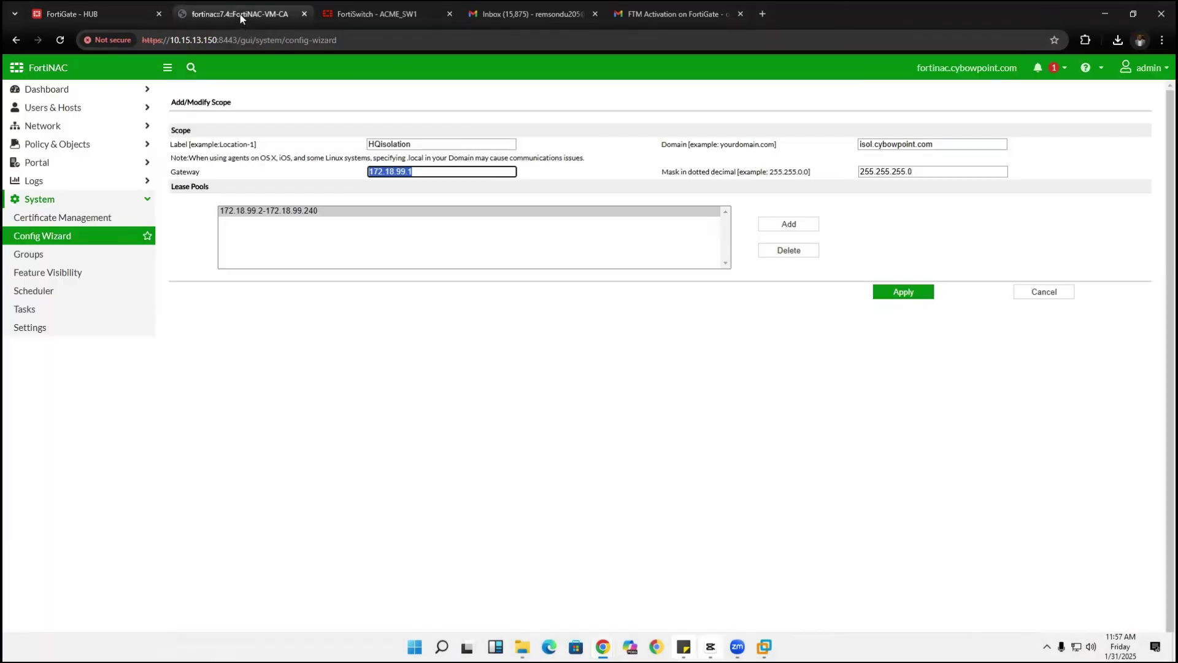
left_click(244, 215)
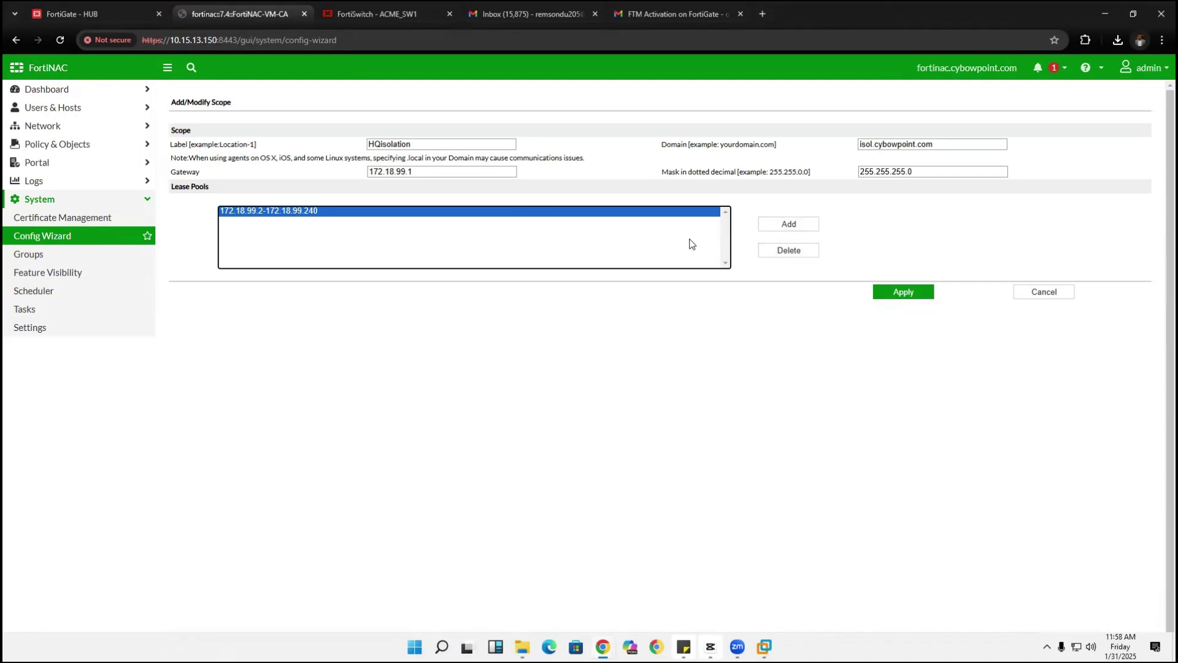
left_click(791, 228)
left_click(580, 371)
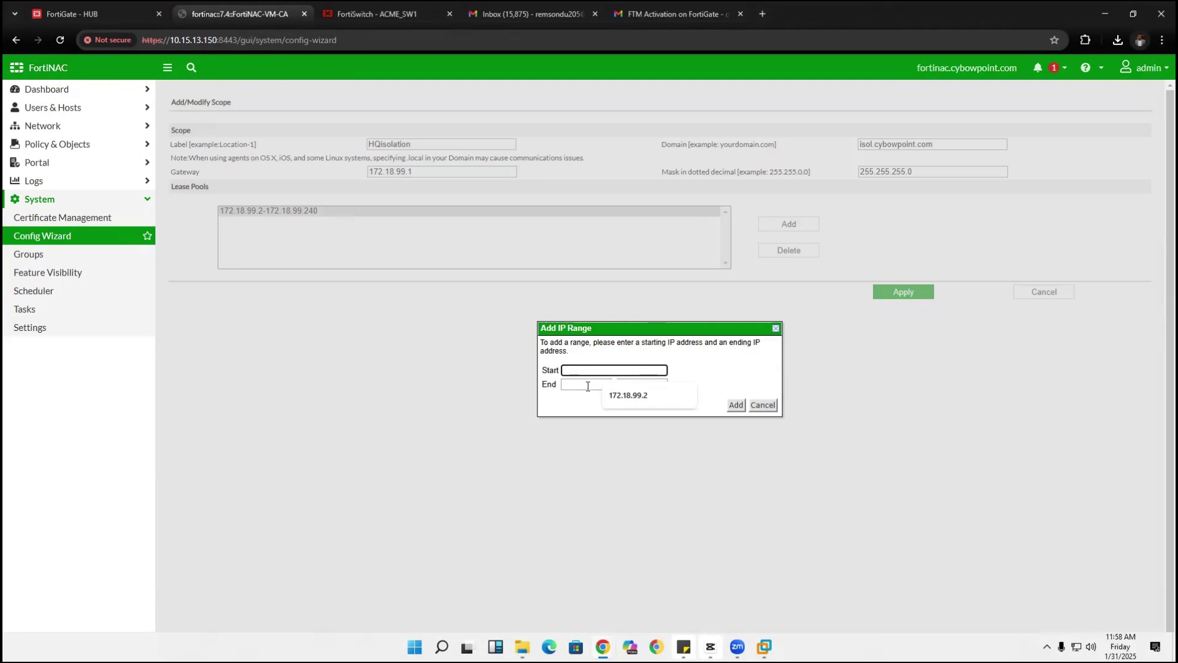
left_click(776, 329)
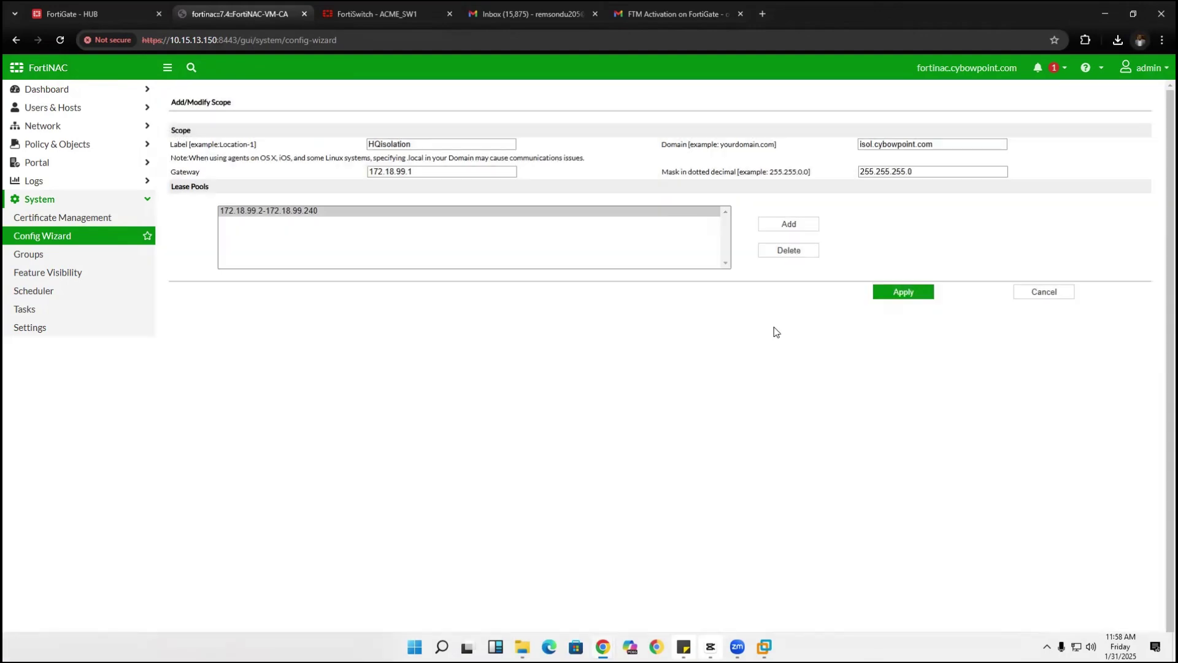
Compare the HQisolation scope's lease pool with the FNAC_isolation VLAN's address and VLAN ID on the FortiGate, and apply the scope in FortiNAC.
left_click(235, 211)
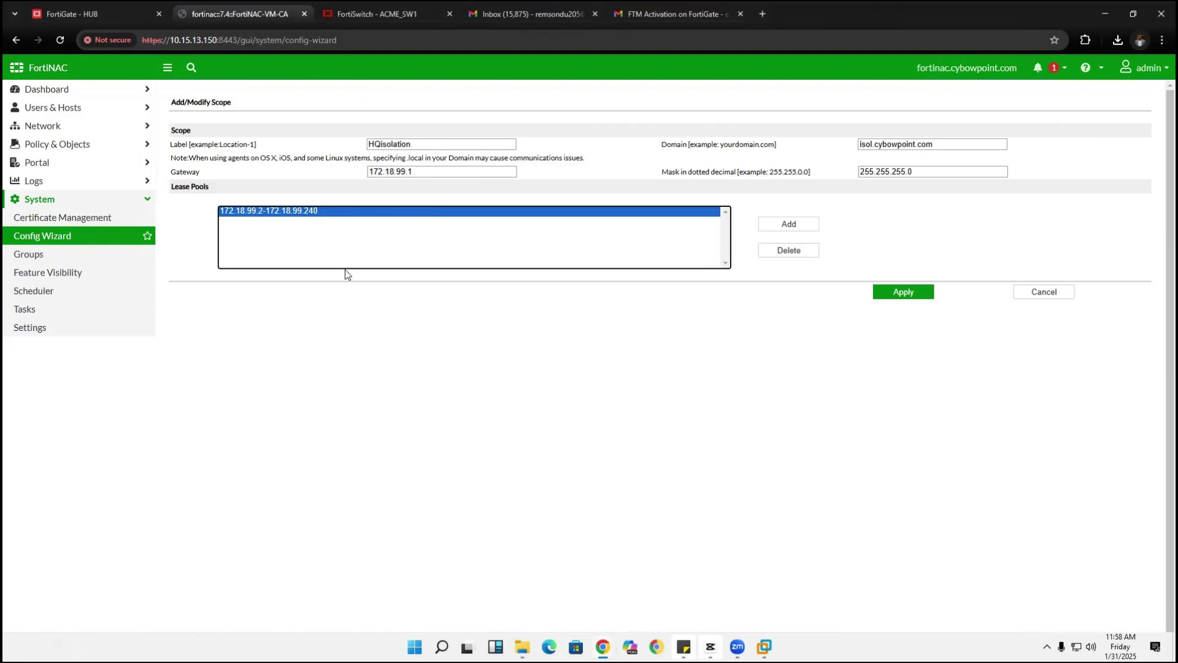
left_click(102, 24)
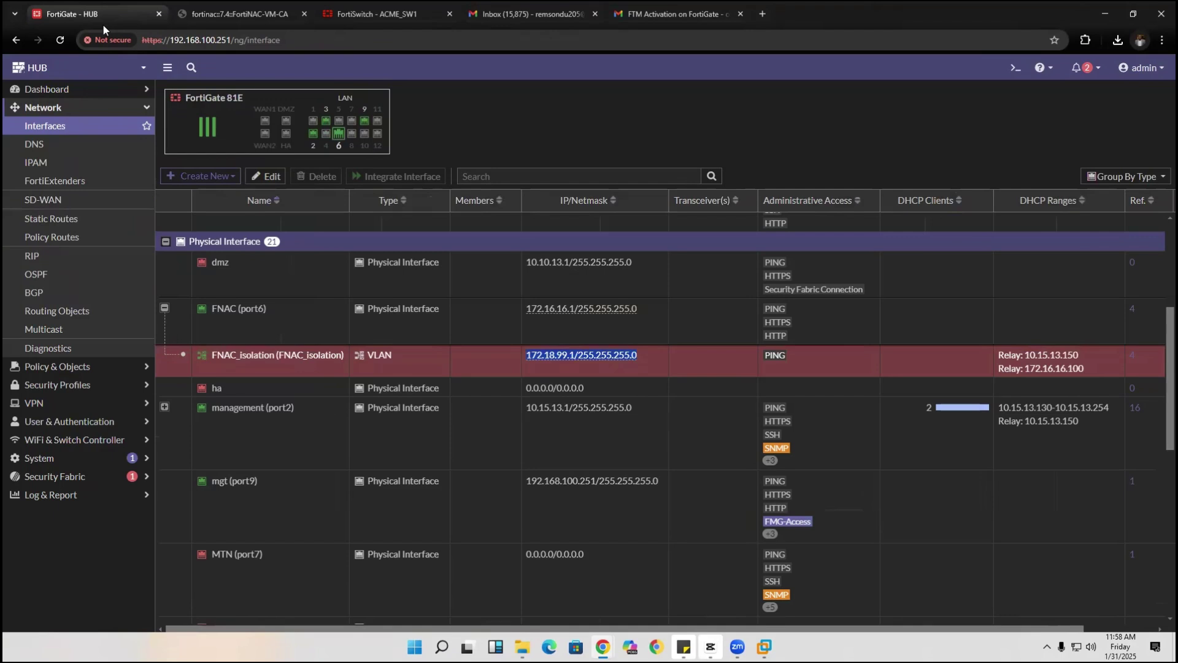
left_click(235, 355)
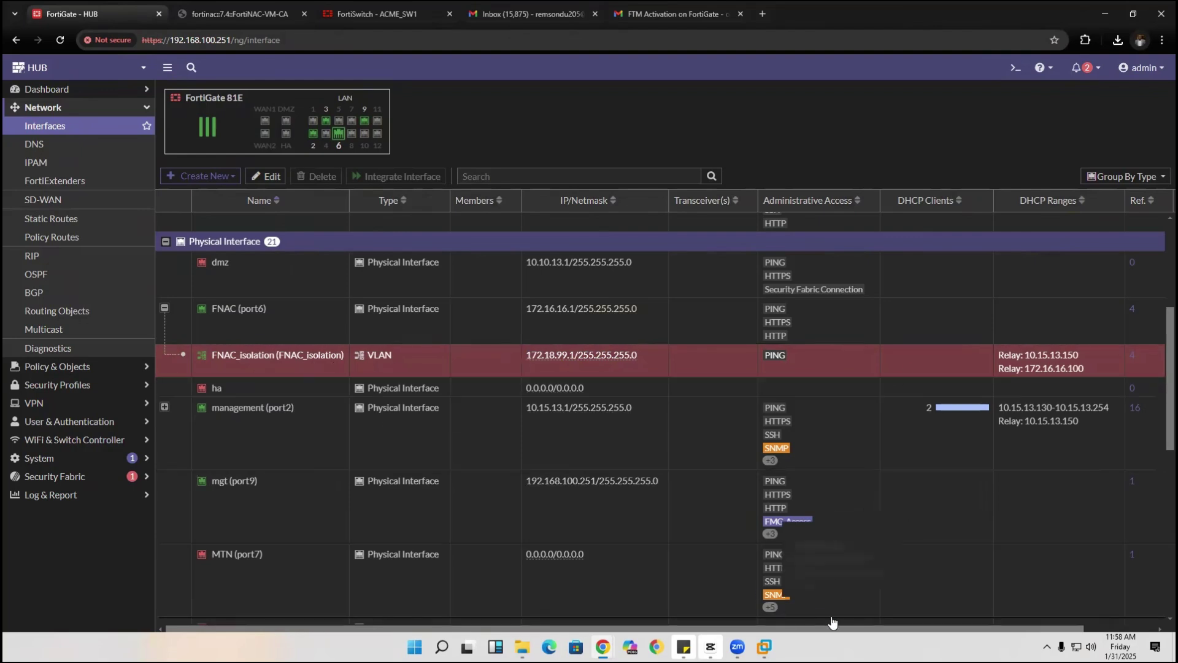
left_click_drag(857, 627, 1007, 623)
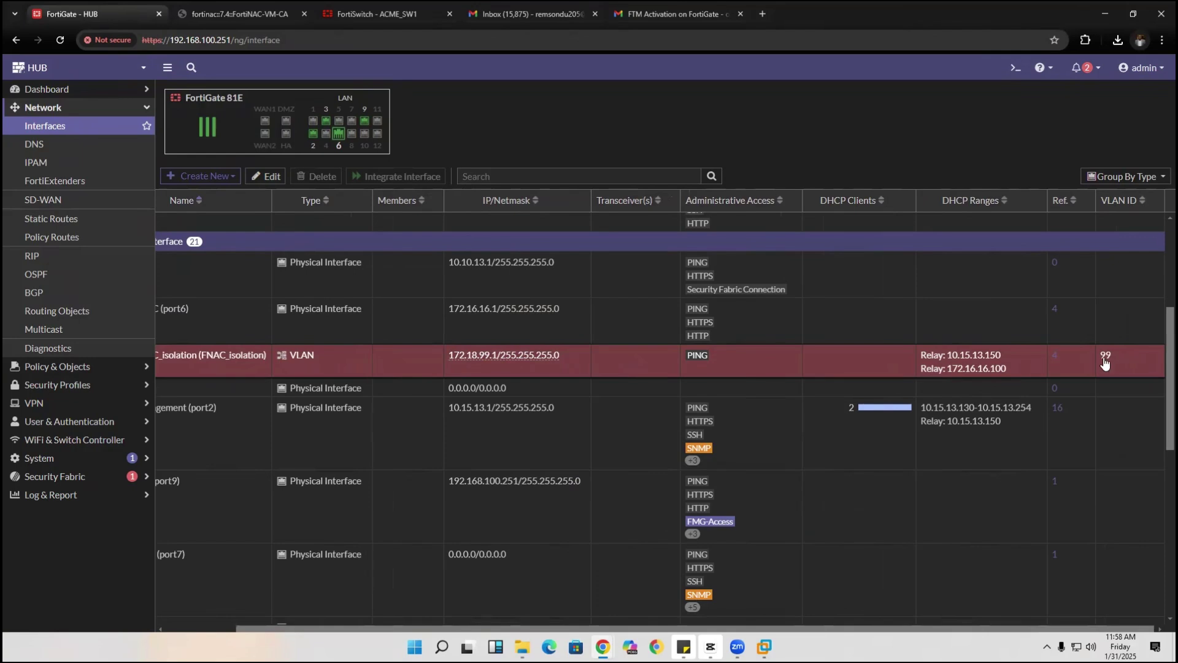
left_click(236, 14)
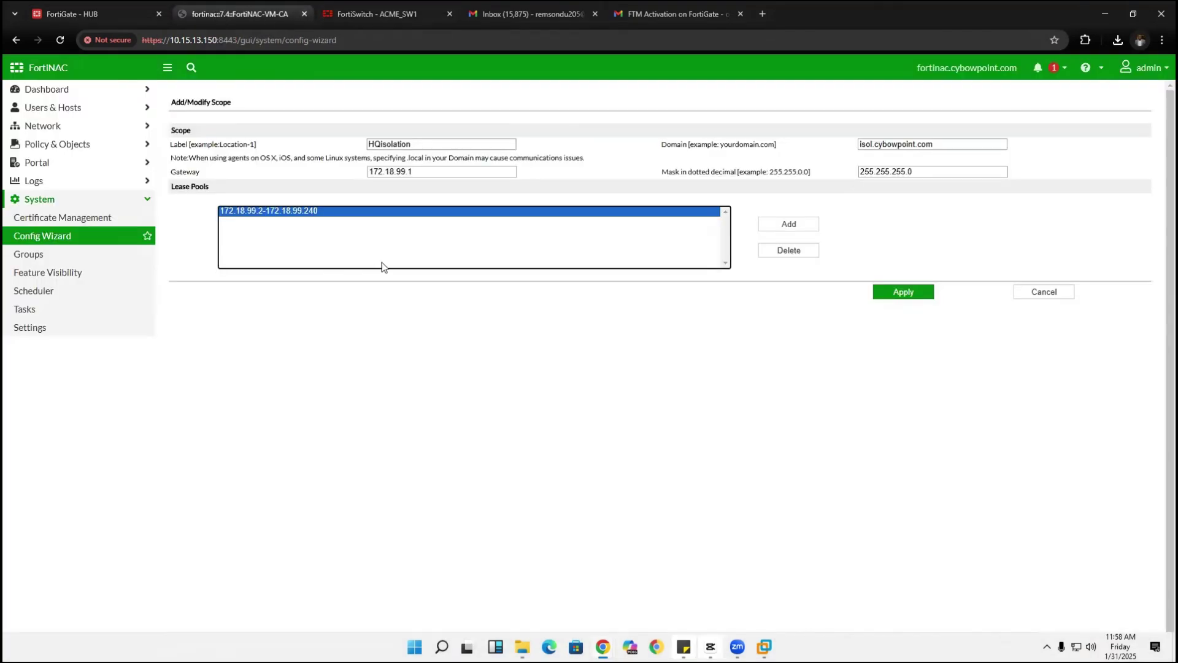
left_click(904, 293)
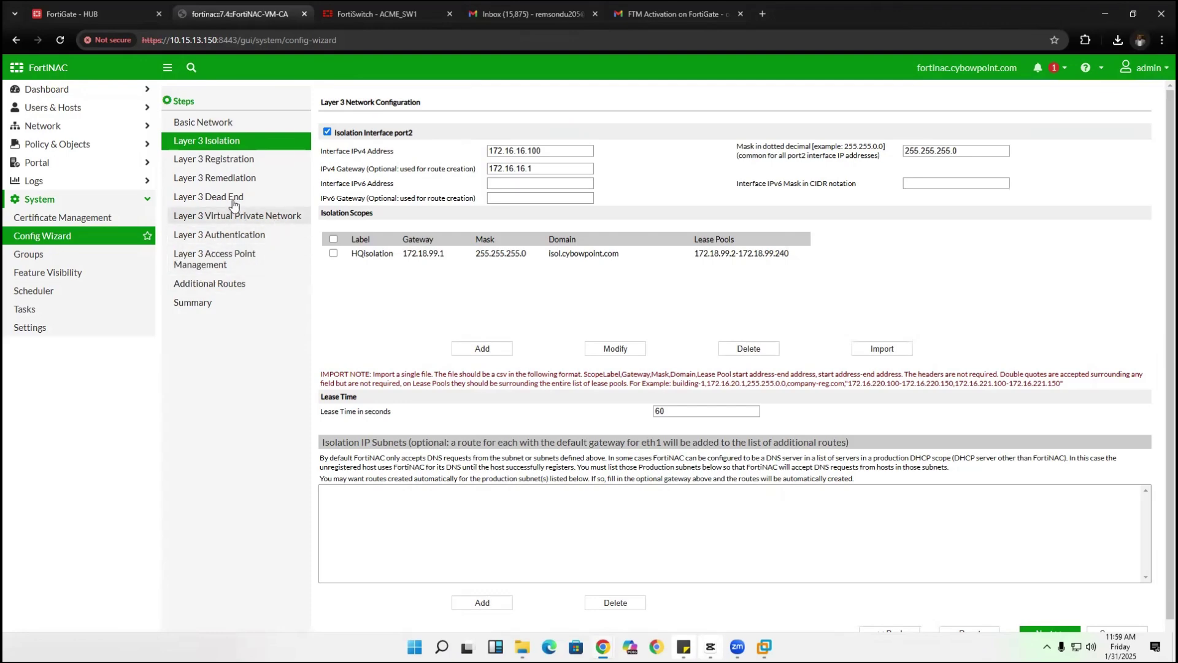
Review the wizard's Layer 3 Registration and Isolation settings and the additional route for the isolation network.
left_click(266, 163)
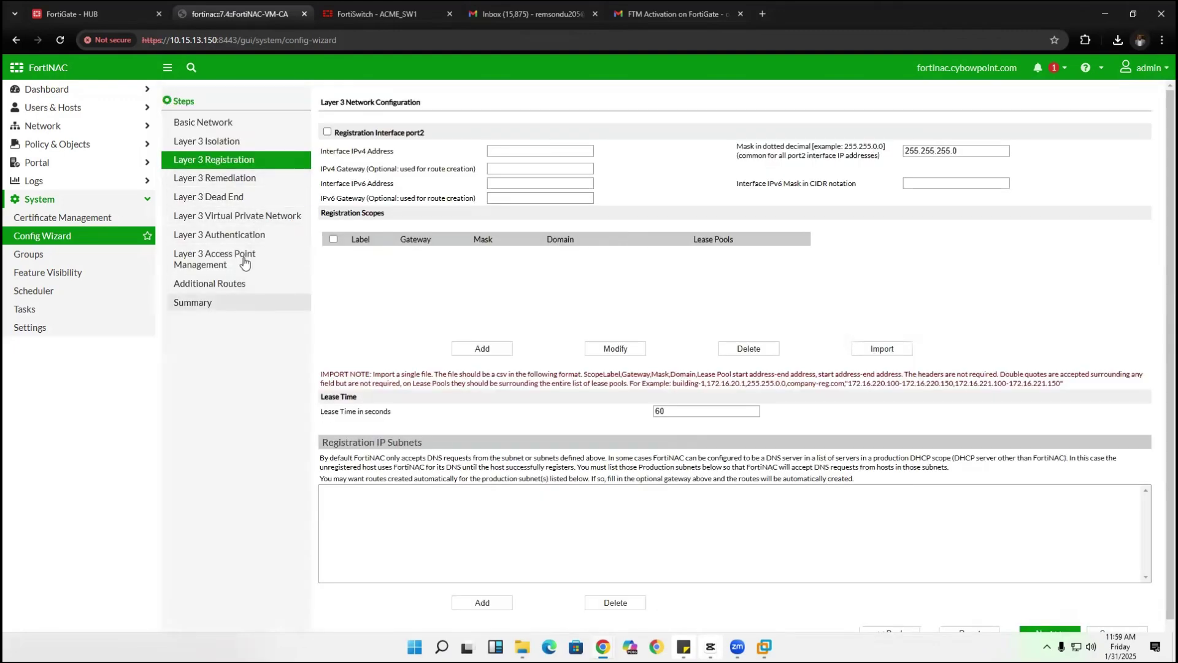
left_click(213, 145)
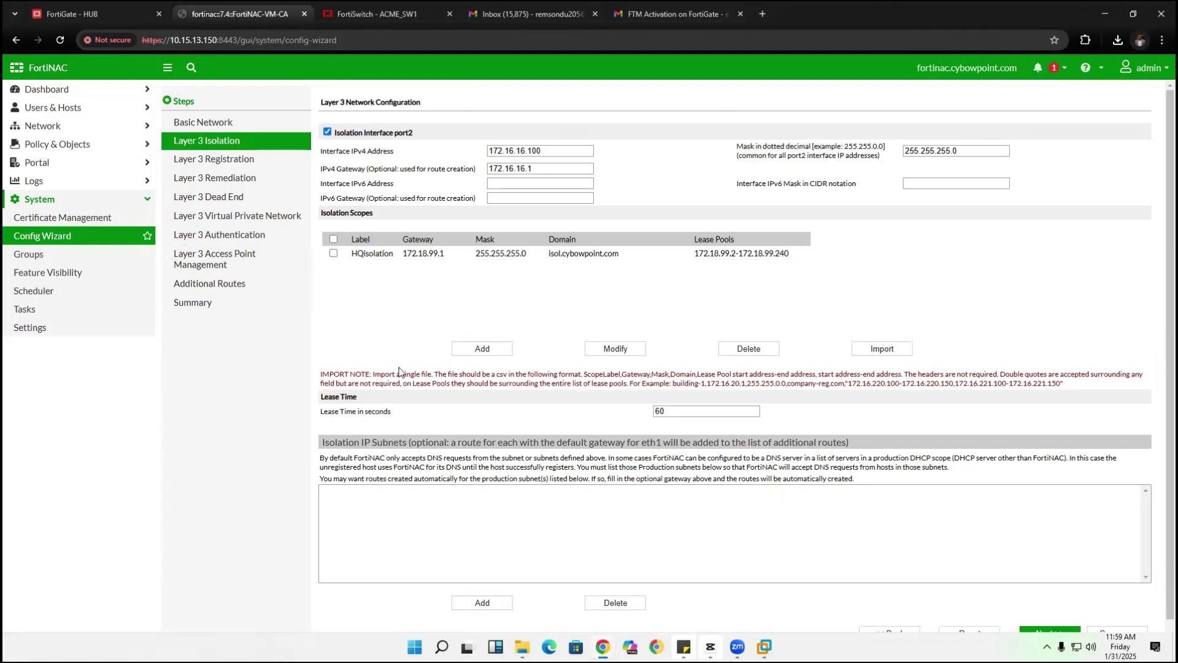
left_click(226, 288)
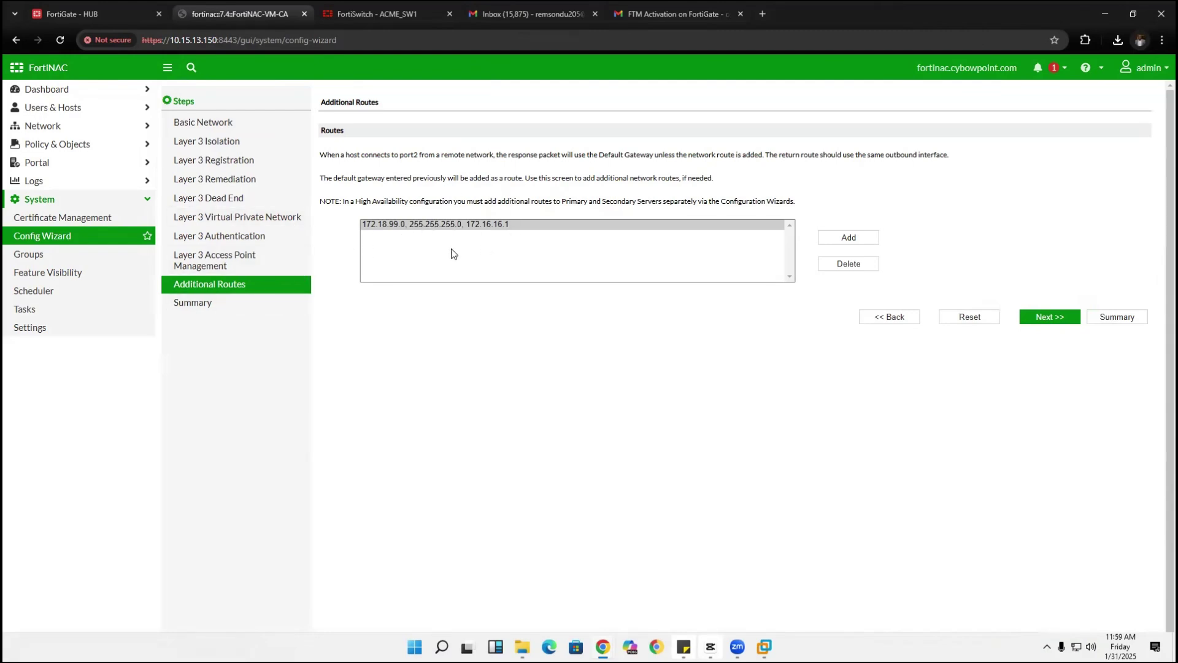
left_click(239, 141)
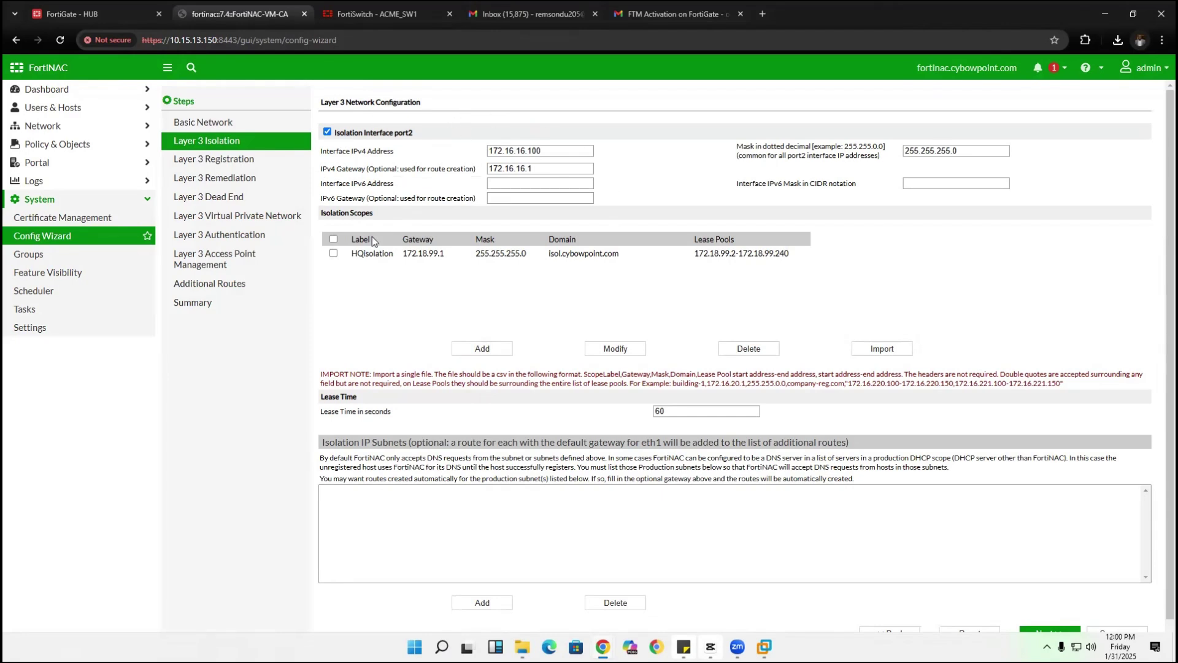
left_click(226, 283)
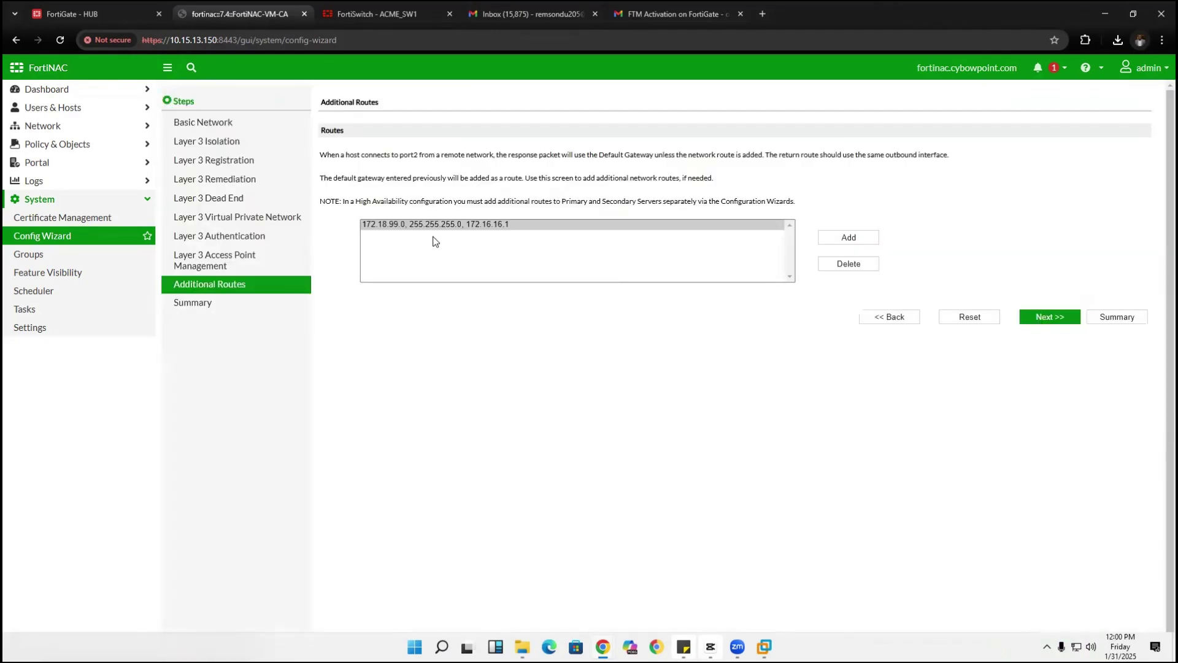
left_click(434, 225)
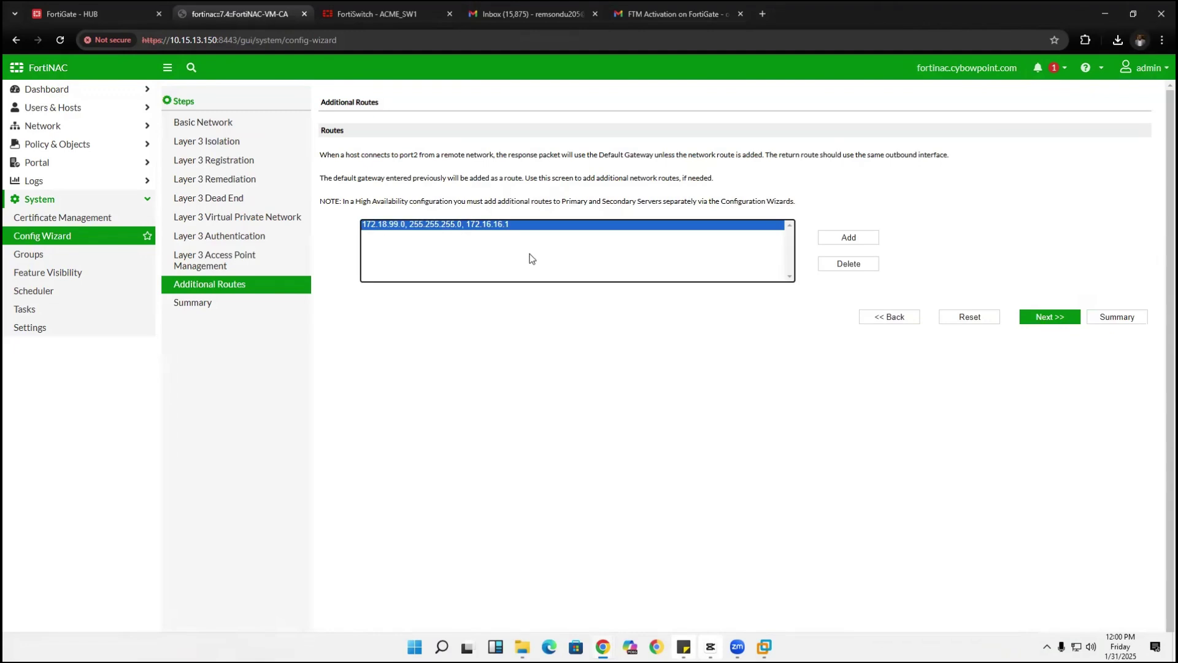
Review the Config Wizard summary, including the isolation scope and additional routes, and apply the configuration.
left_click(1049, 318)
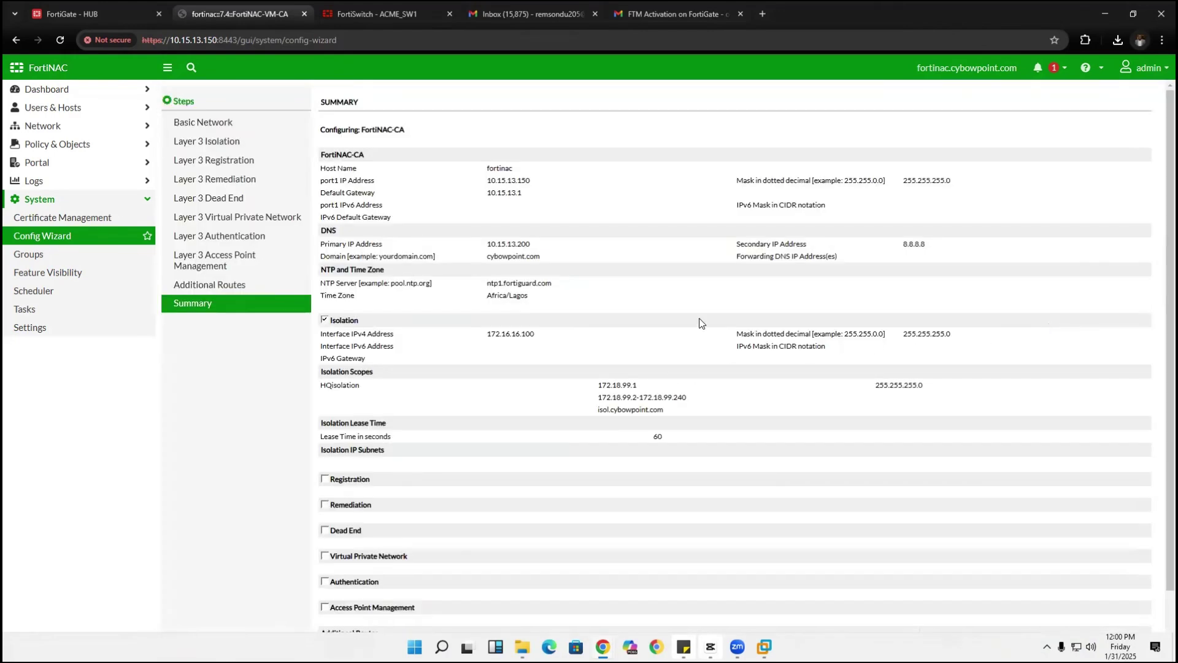
scroll(678, 311, "down", 2)
scroll(619, 326, "up", 2)
scroll(583, 344, "down", 2)
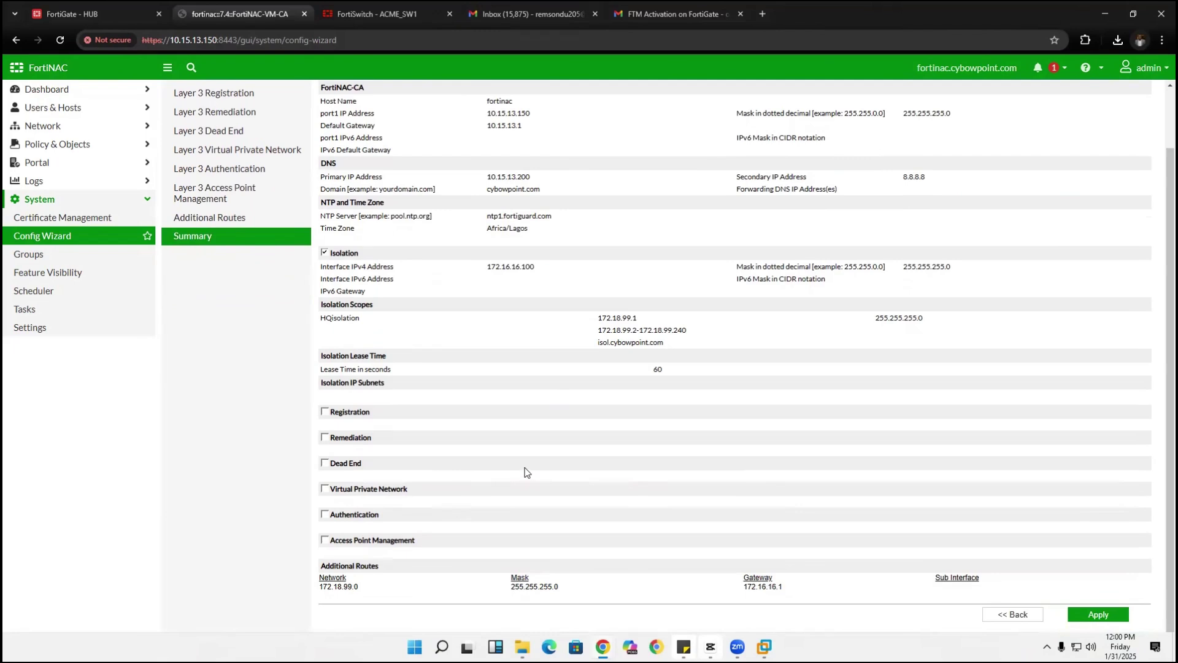
scroll(527, 473, "up", 1)
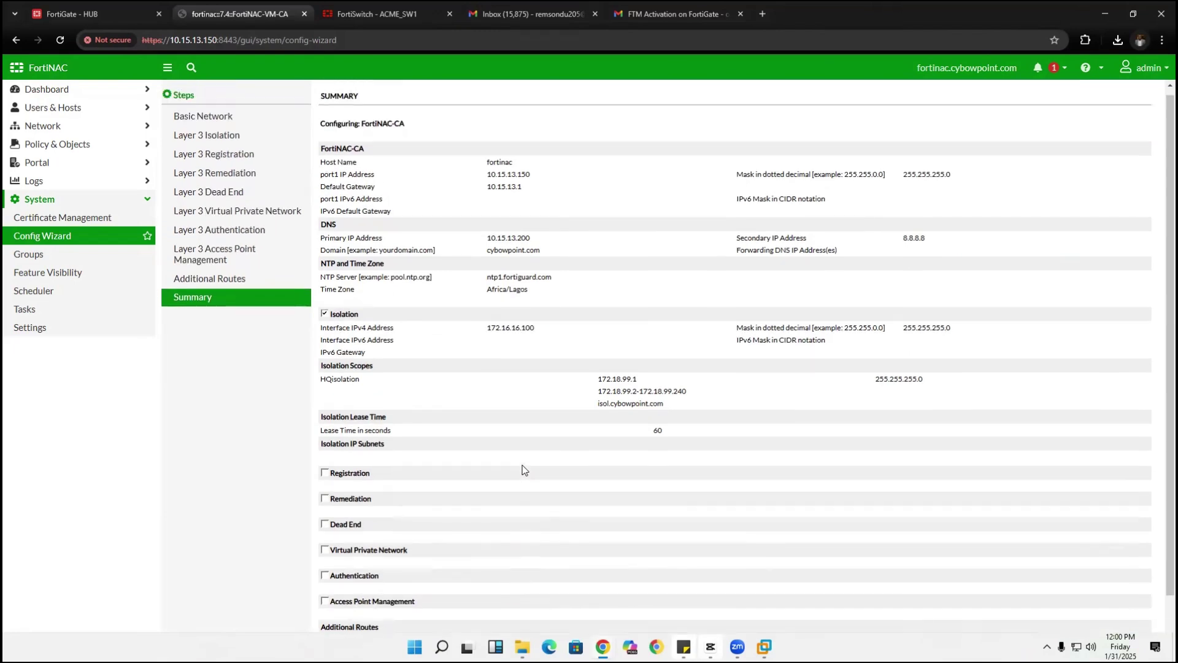
scroll(518, 441, "up", 1)
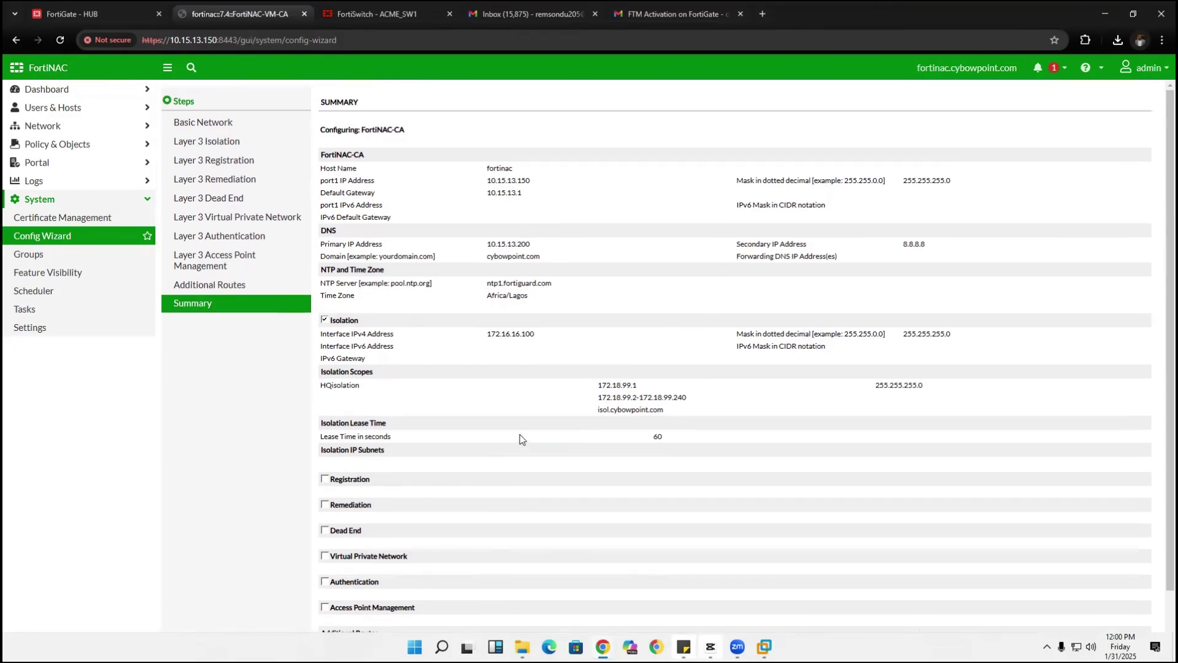
scroll(520, 438, "down", 1)
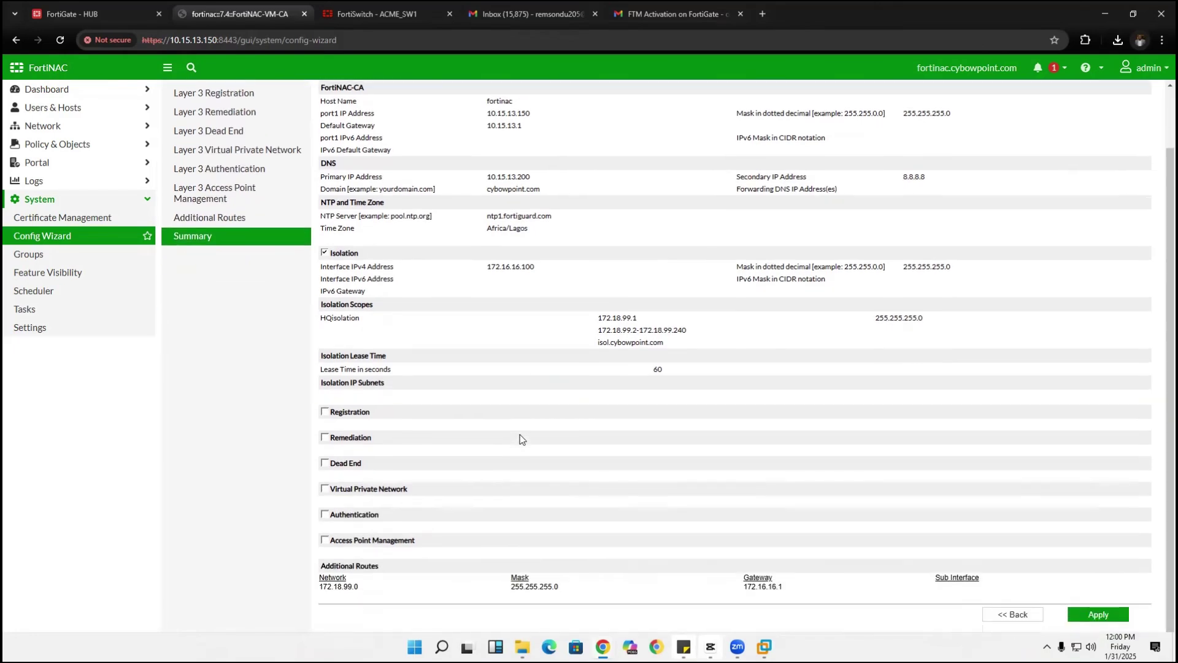
left_click(1107, 618)
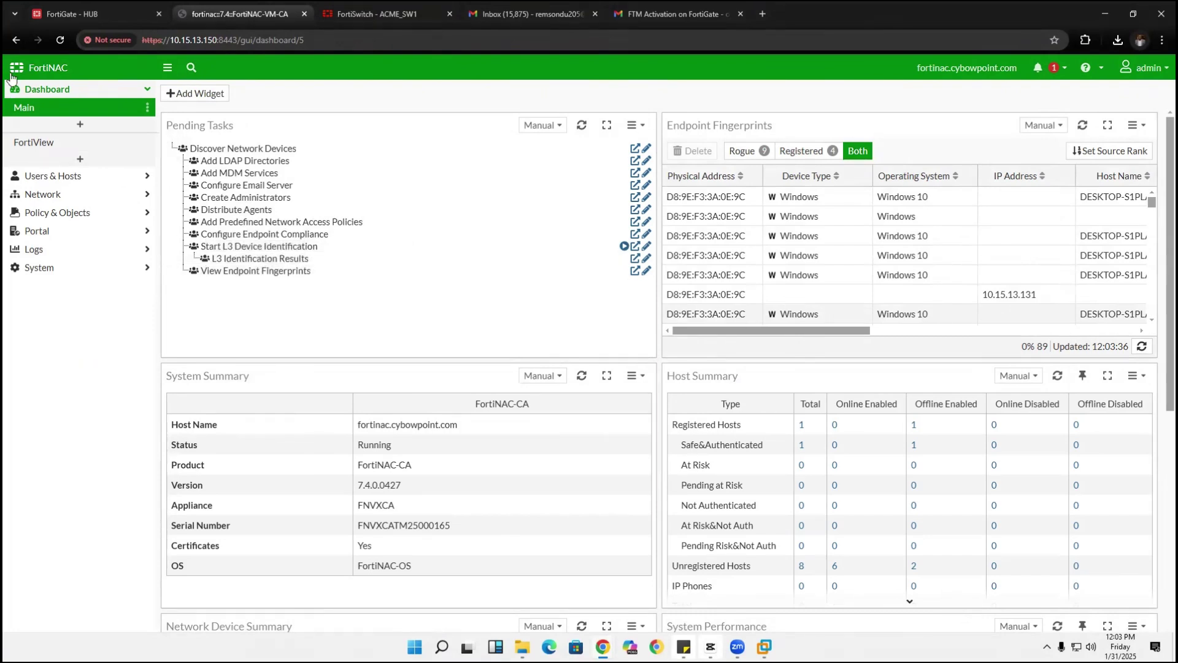
left_click(122, 14)
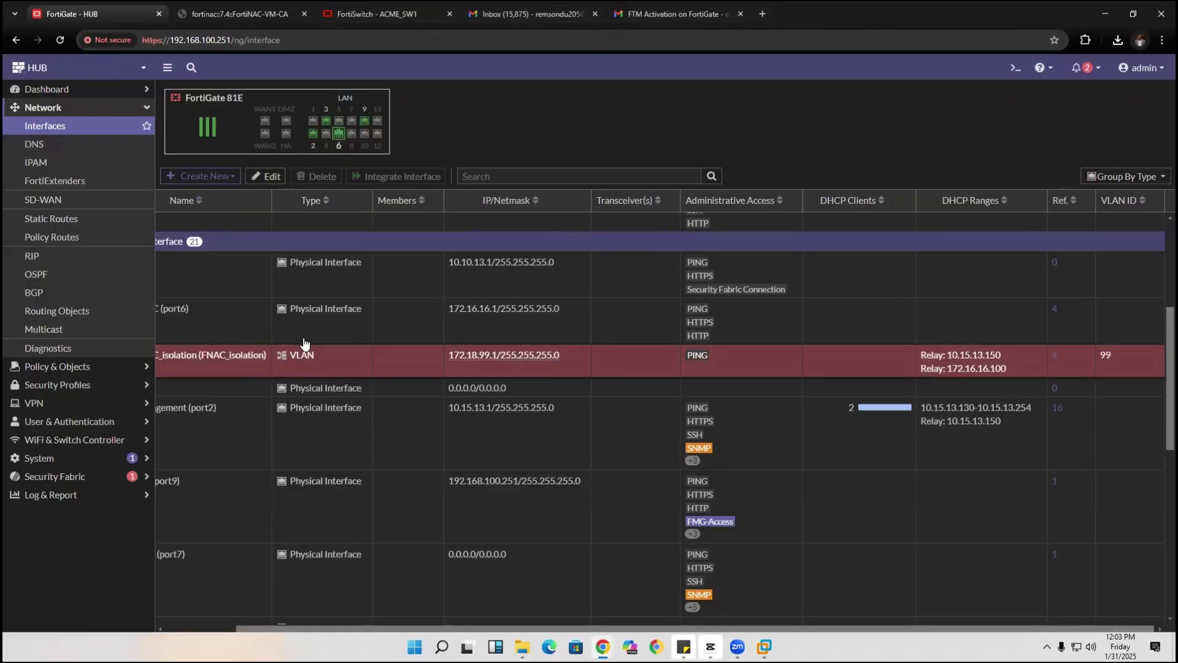
left_click(236, 11)
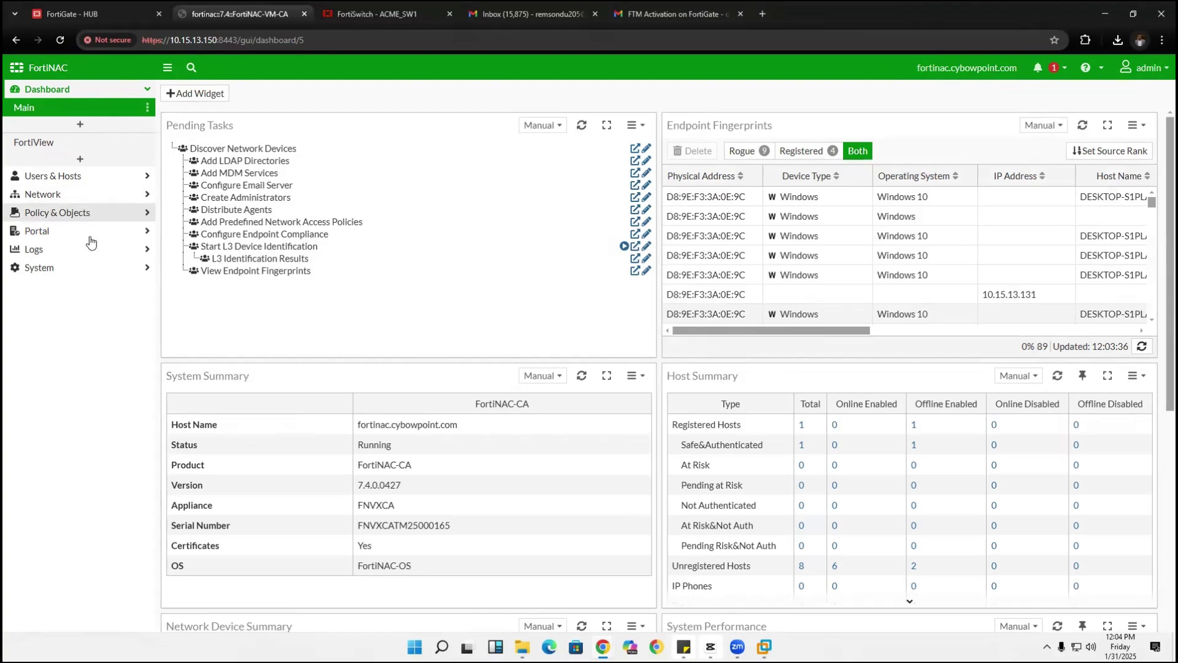
left_click(85, 212)
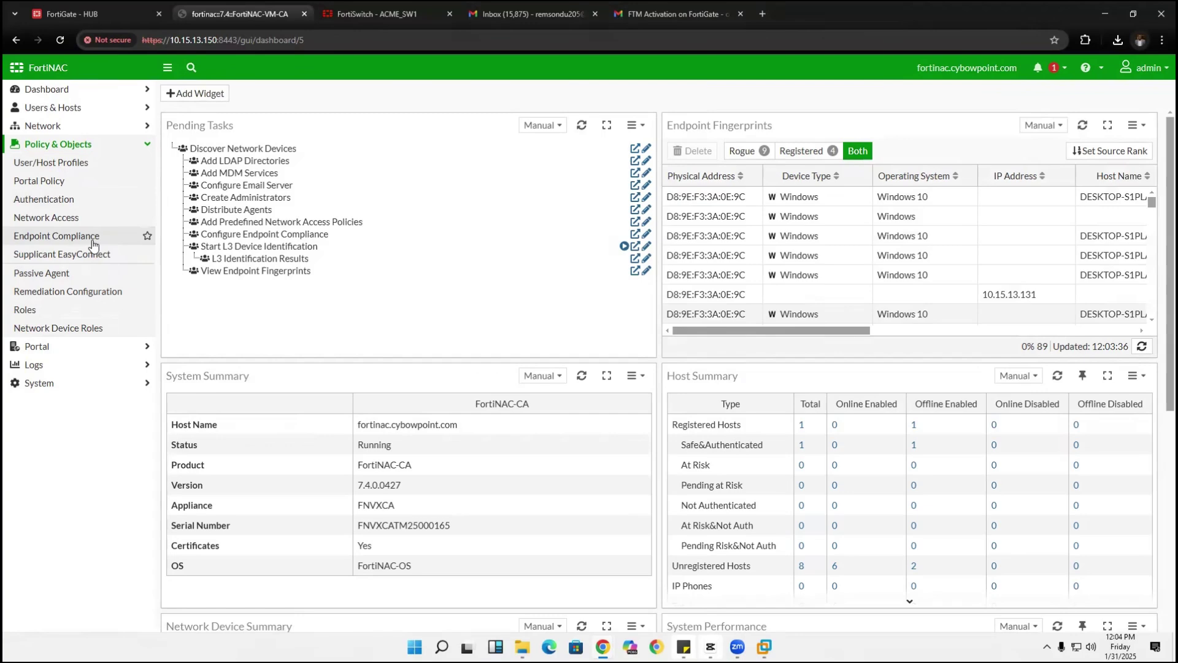
left_click(93, 245)
left_click(72, 348)
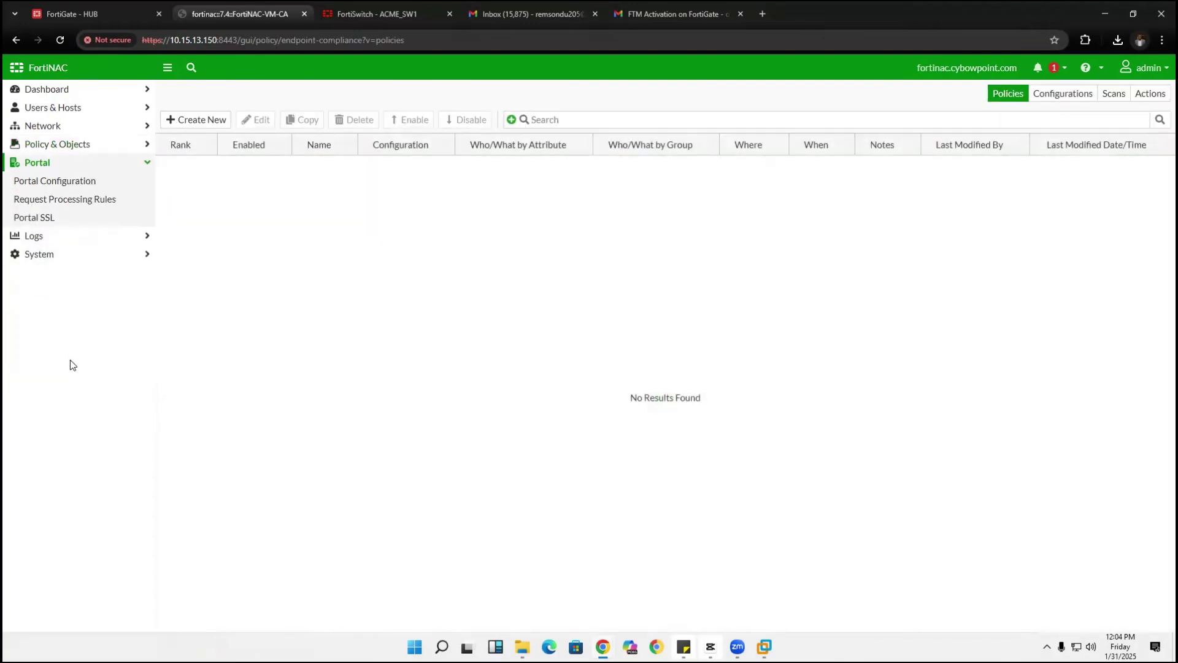
Examine FortiNAC's Endpoint Fingerprints list for the detected devices, their IP addresses and fingerprint sources.
left_click(73, 109)
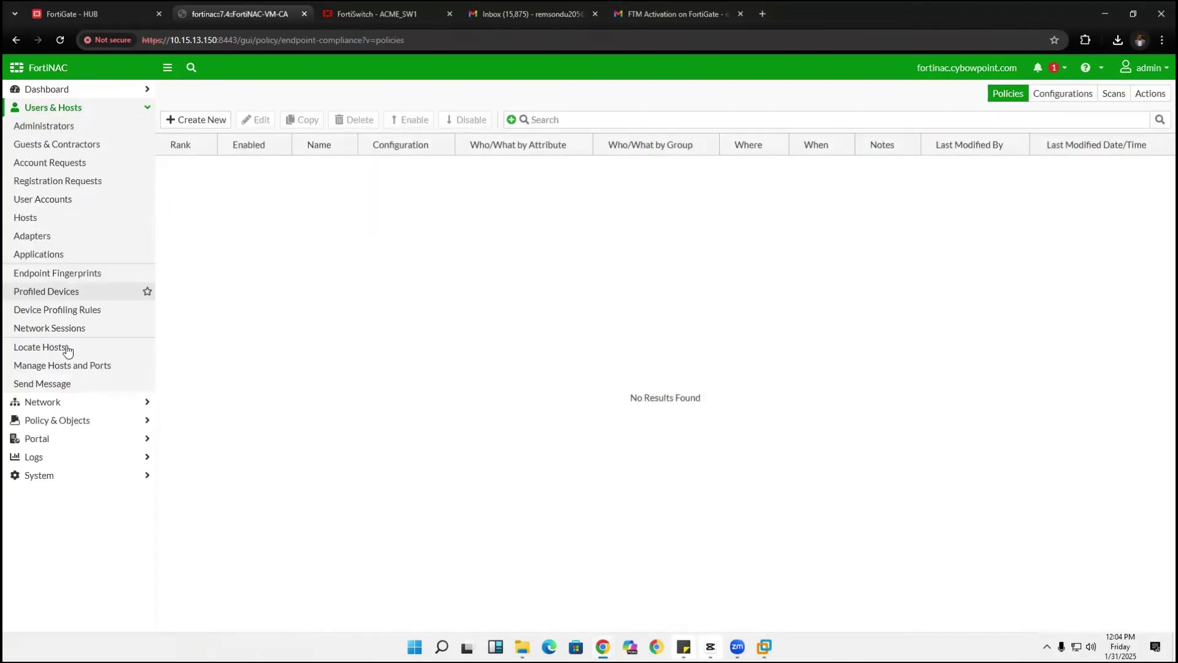
left_click(77, 275)
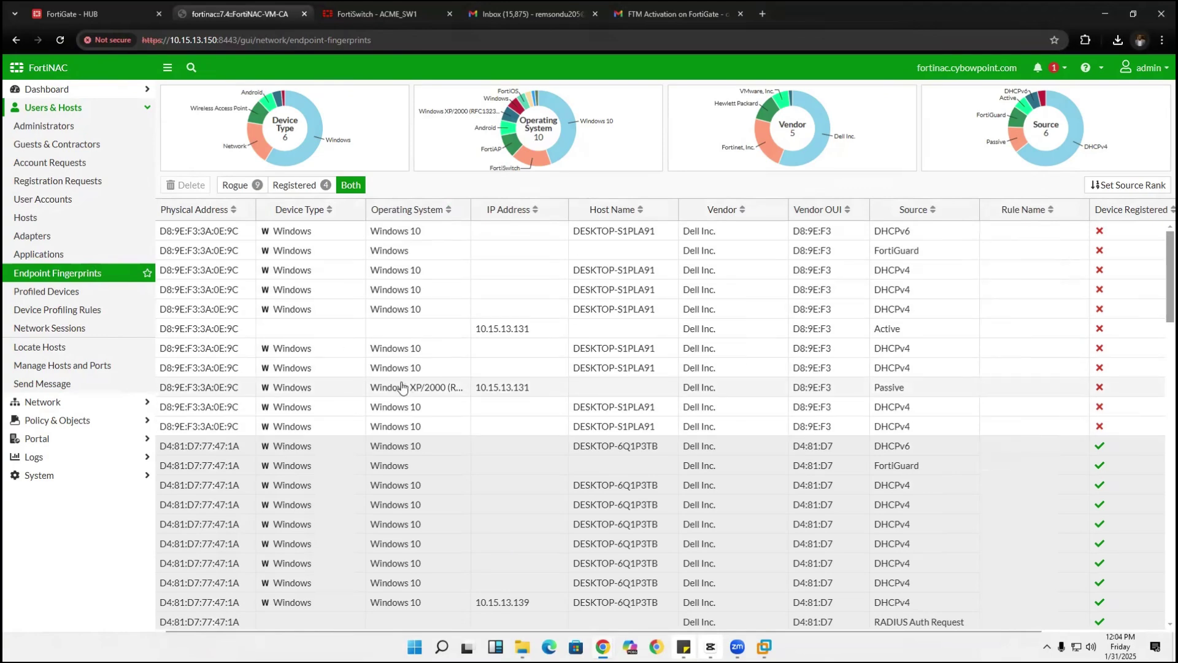
scroll(534, 350, "down", 10)
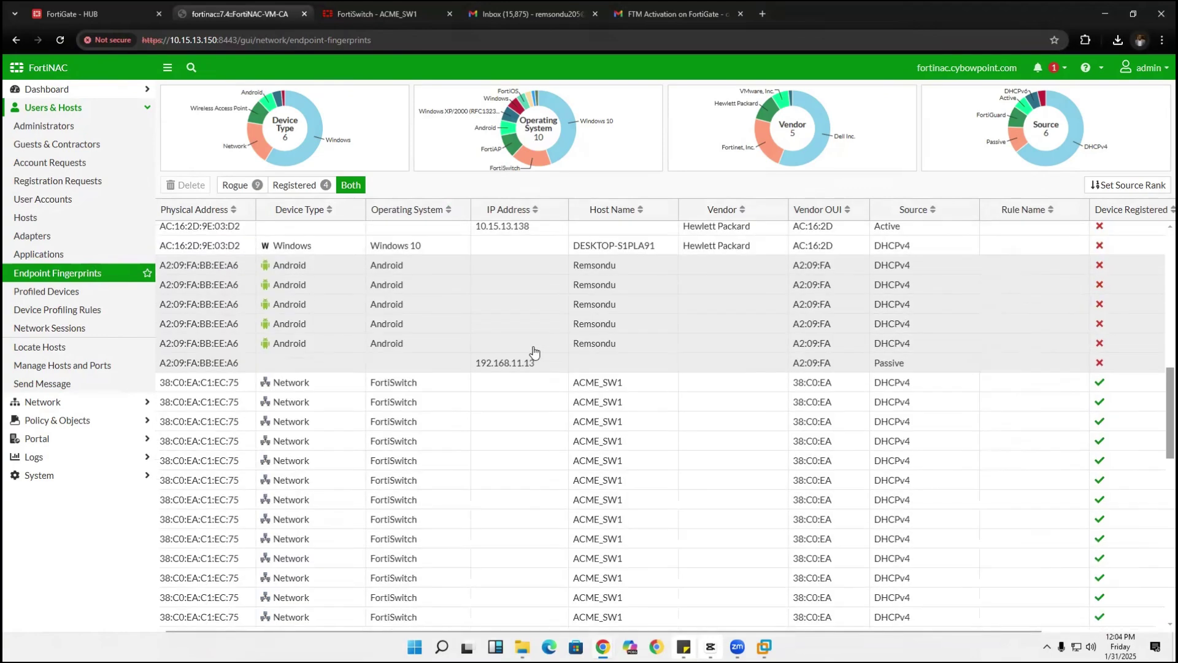
scroll(531, 346, "up", 10)
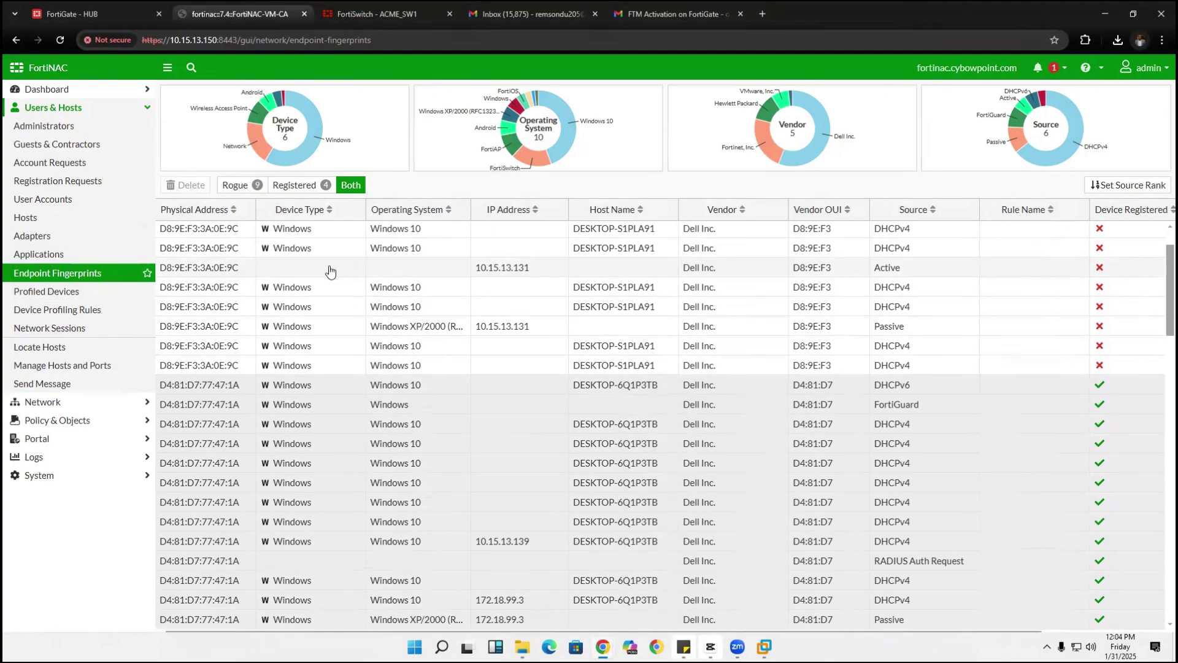
scroll(330, 271, "down", 3)
On the FortiGate, expand FNAC (port6) and examine the FNAC_isolation VLAN's address, VLAN ID and DHCP relay addresses.
left_click(111, 19)
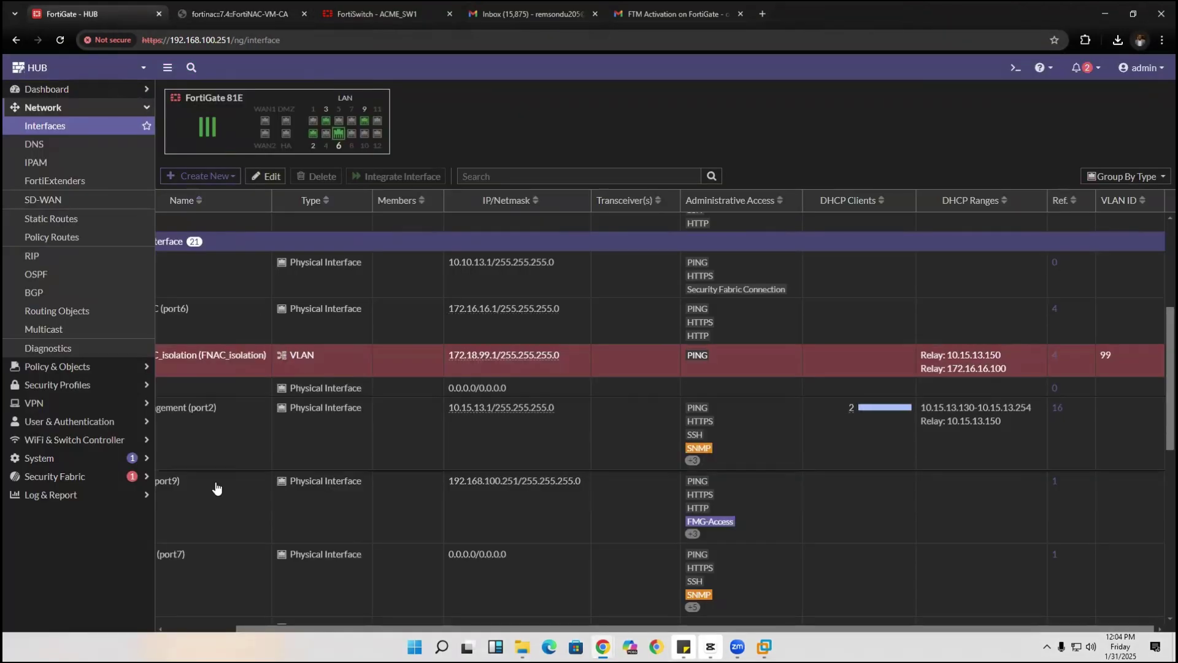
scroll(216, 488, "up", 1)
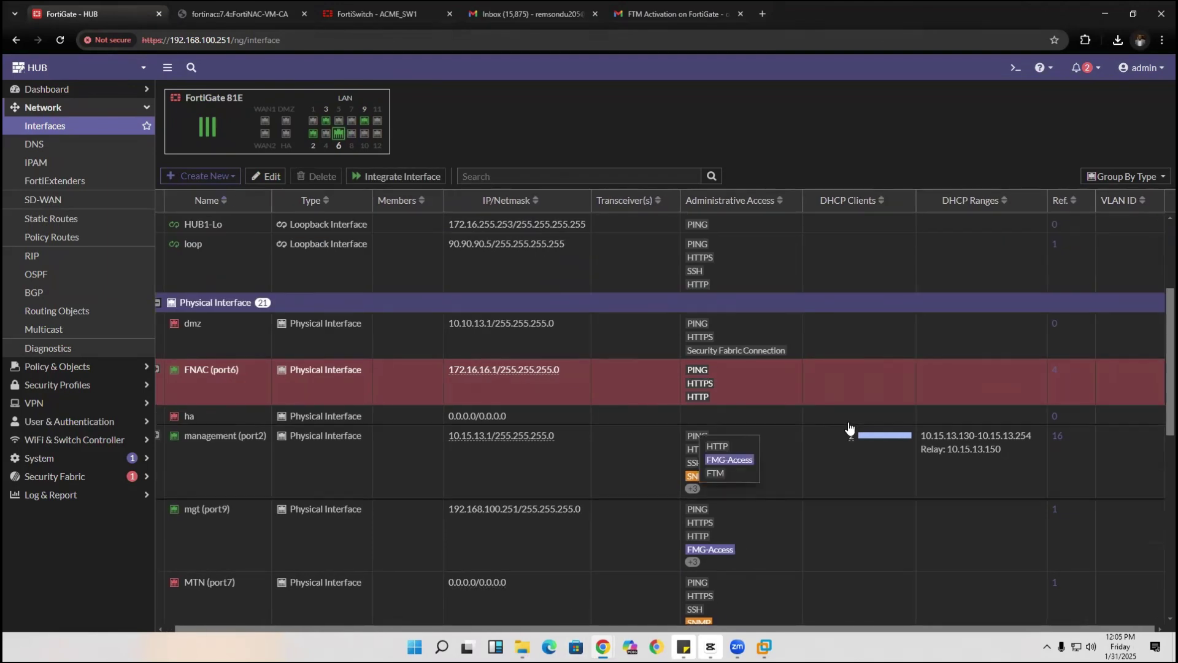
left_click(158, 372)
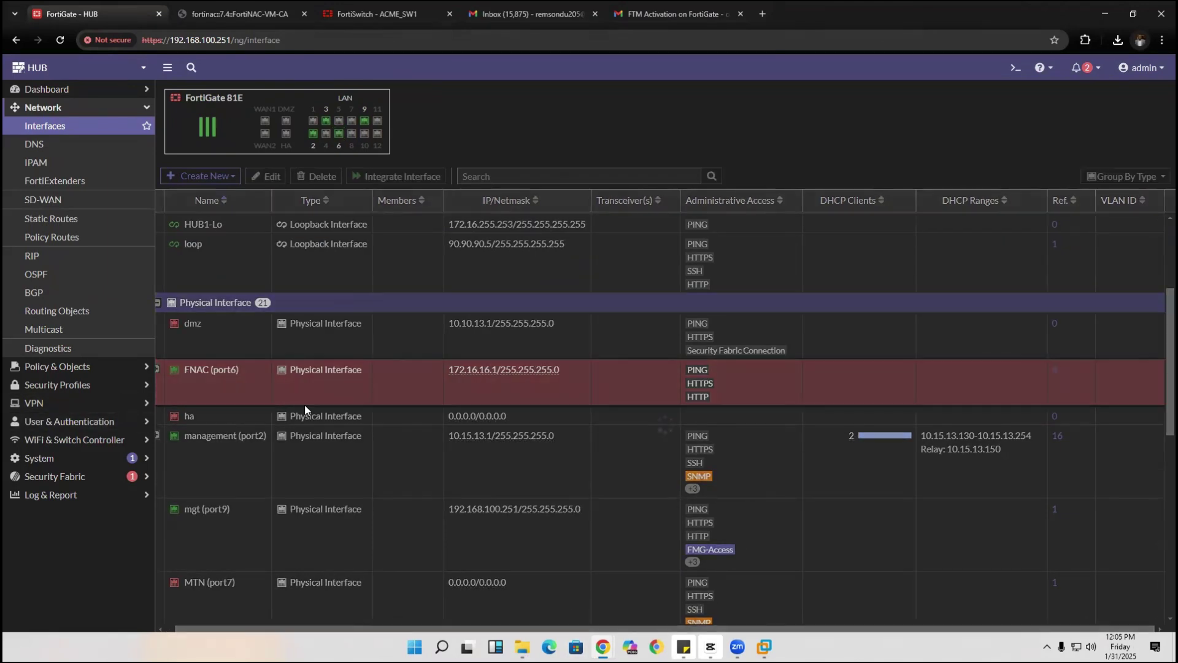
scroll(447, 495, "down", 2)
scroll(328, 504, "up", 3)
left_click(534, 485)
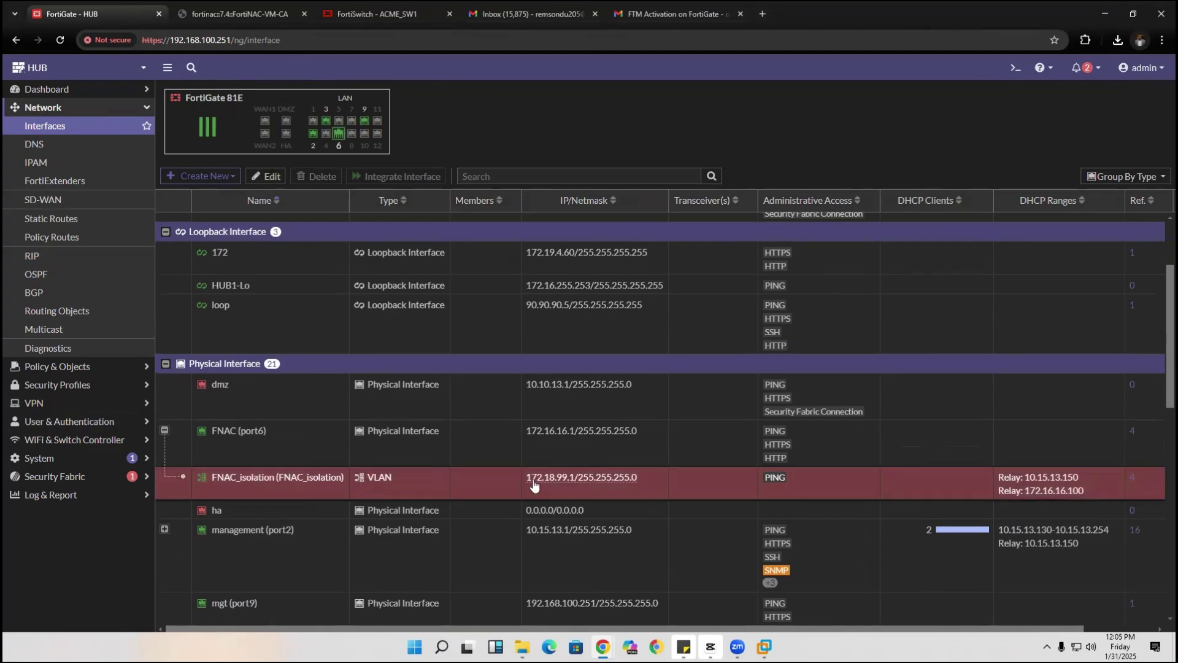
left_click_drag(647, 629, 705, 630)
left_click_drag(466, 483, 506, 485)
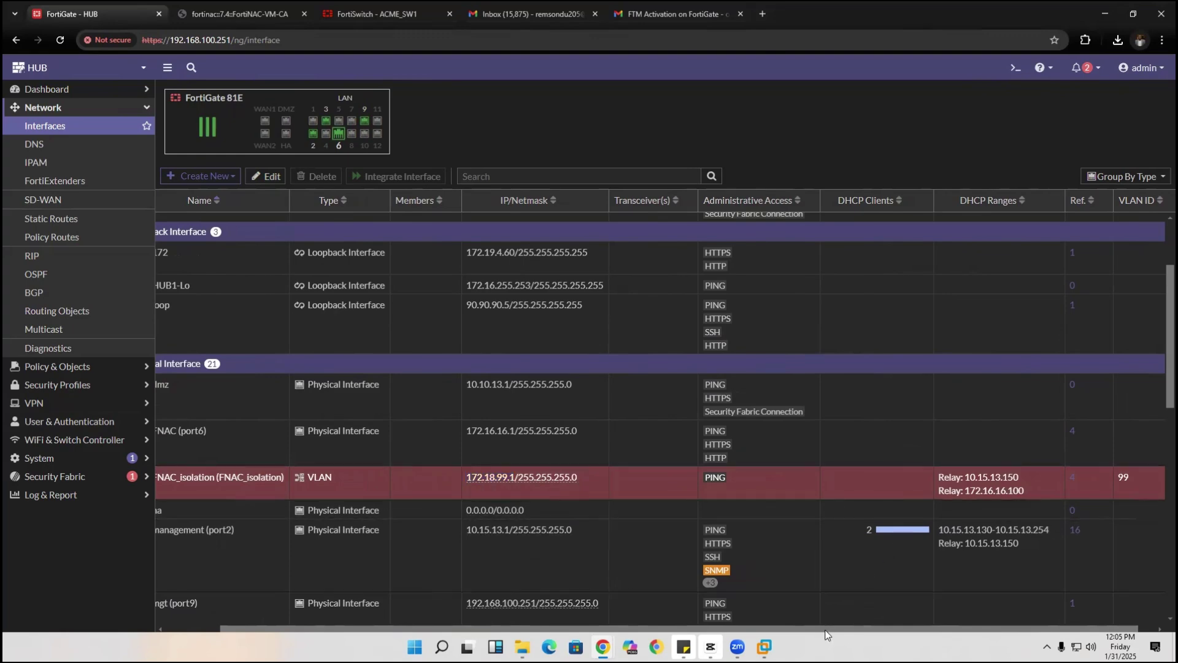
left_click_drag(826, 629, 890, 625)
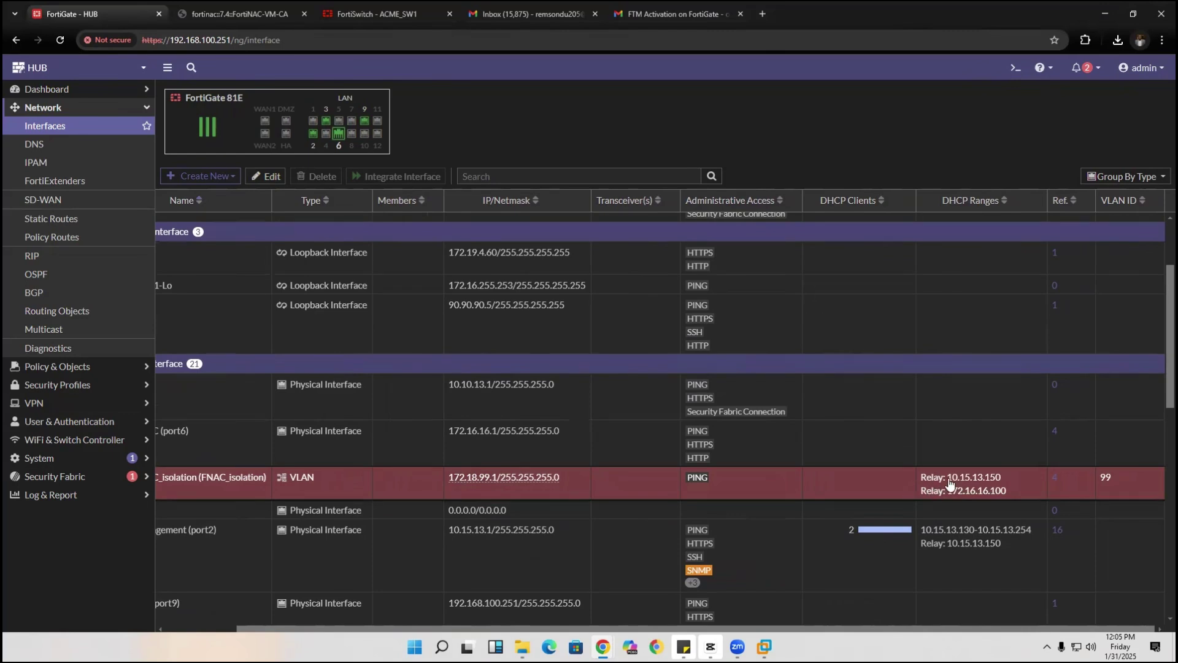
left_click_drag(948, 479, 1009, 497)
Open the FNAC_isolation interface for editing and display its configuration in the CLI console.
right_click(873, 491)
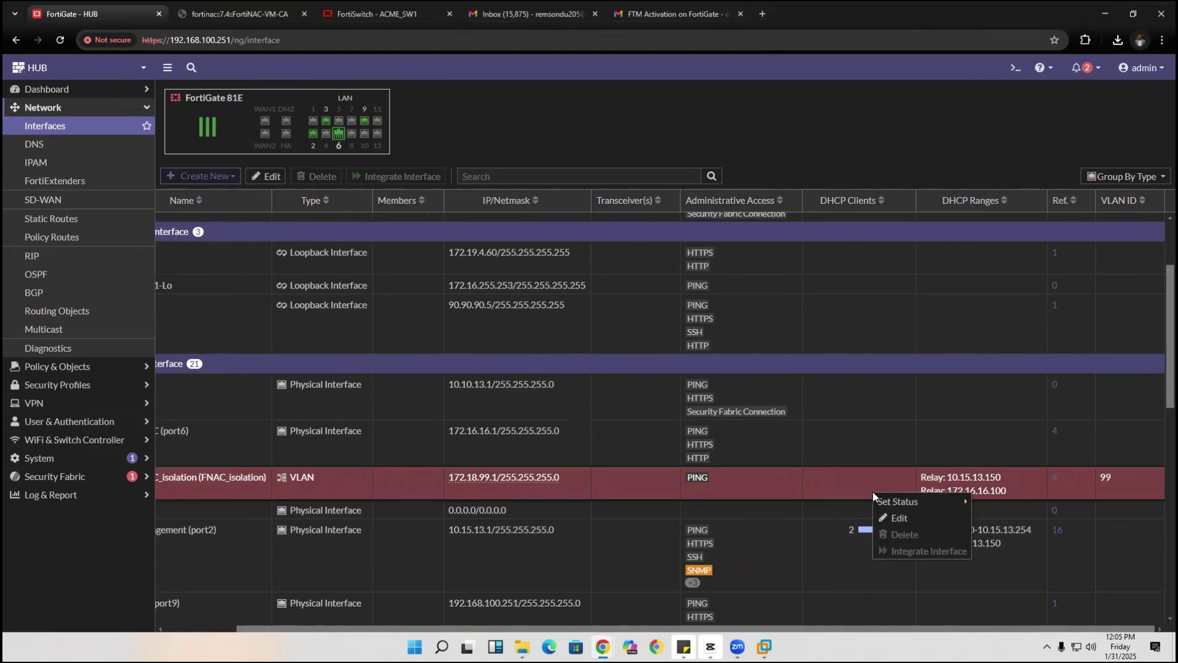
left_click(900, 518)
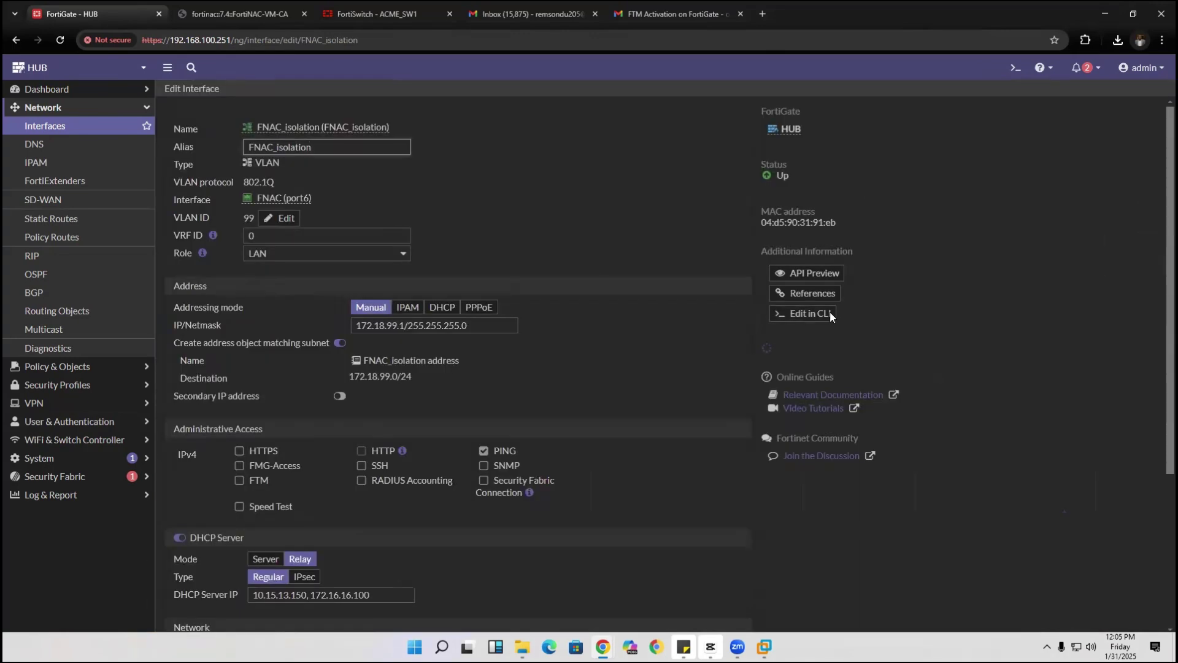
left_click(830, 313)
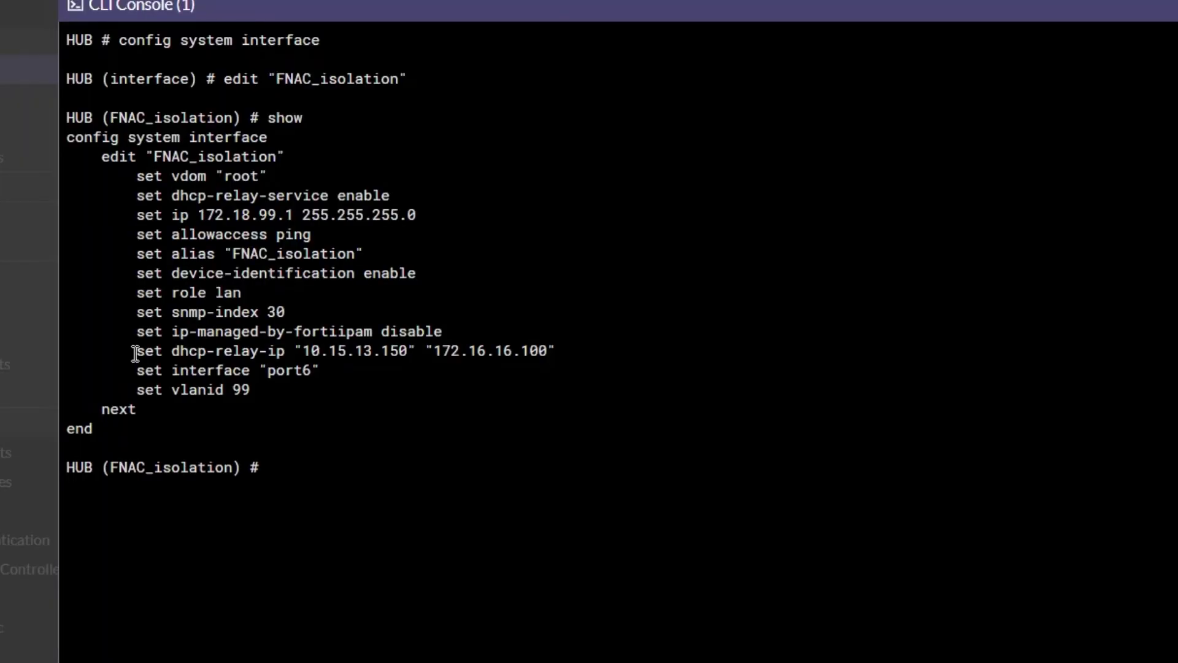
Examine FNAC_isolation's DHCP relay addresses in the CLI output and in its interface settings.
left_click_drag(135, 354, 274, 353)
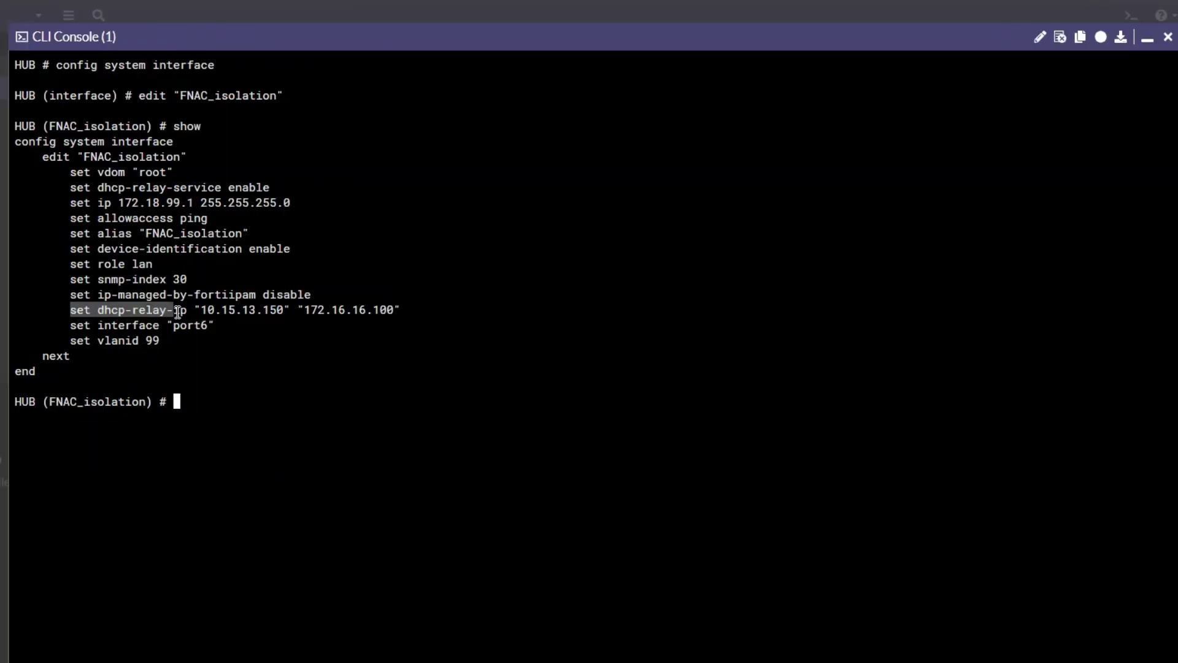
left_click_drag(178, 313, 411, 309)
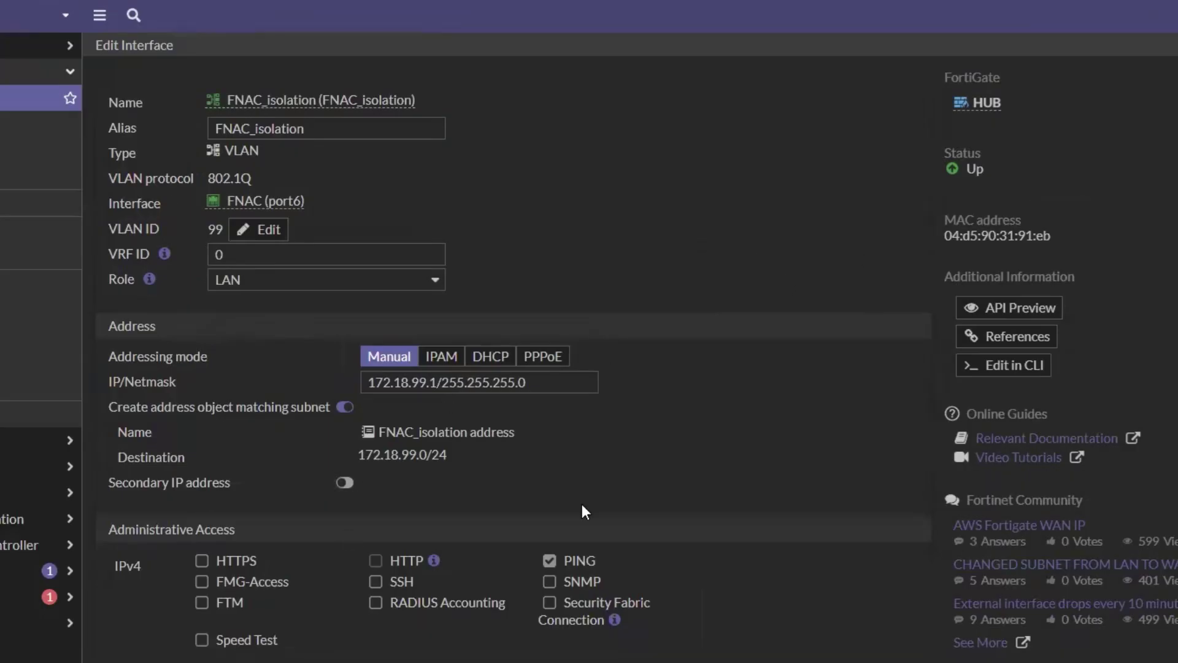
scroll(582, 505, "down", 5)
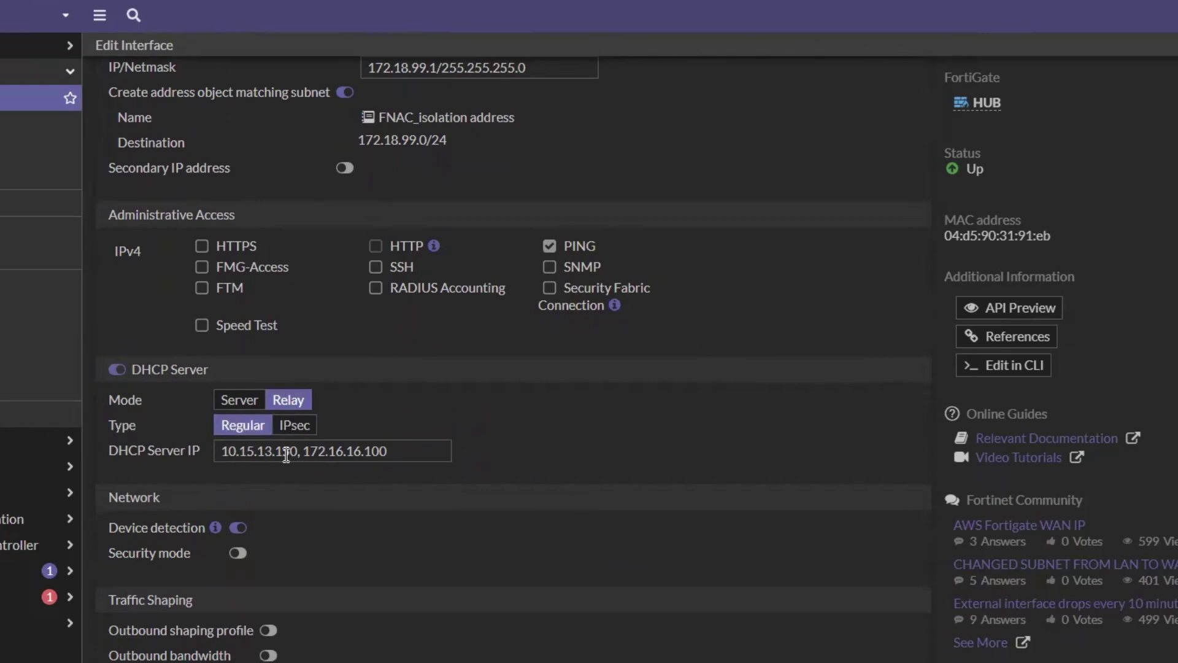
left_click_drag(220, 451, 299, 450)
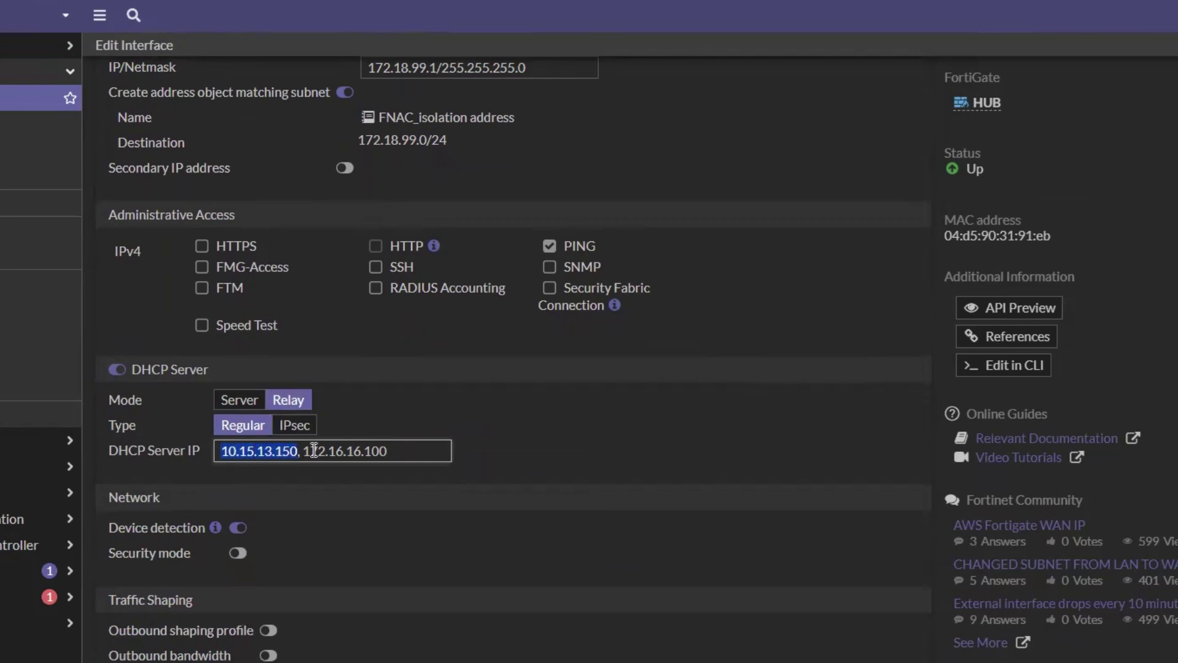
left_click_drag(305, 451, 410, 450)
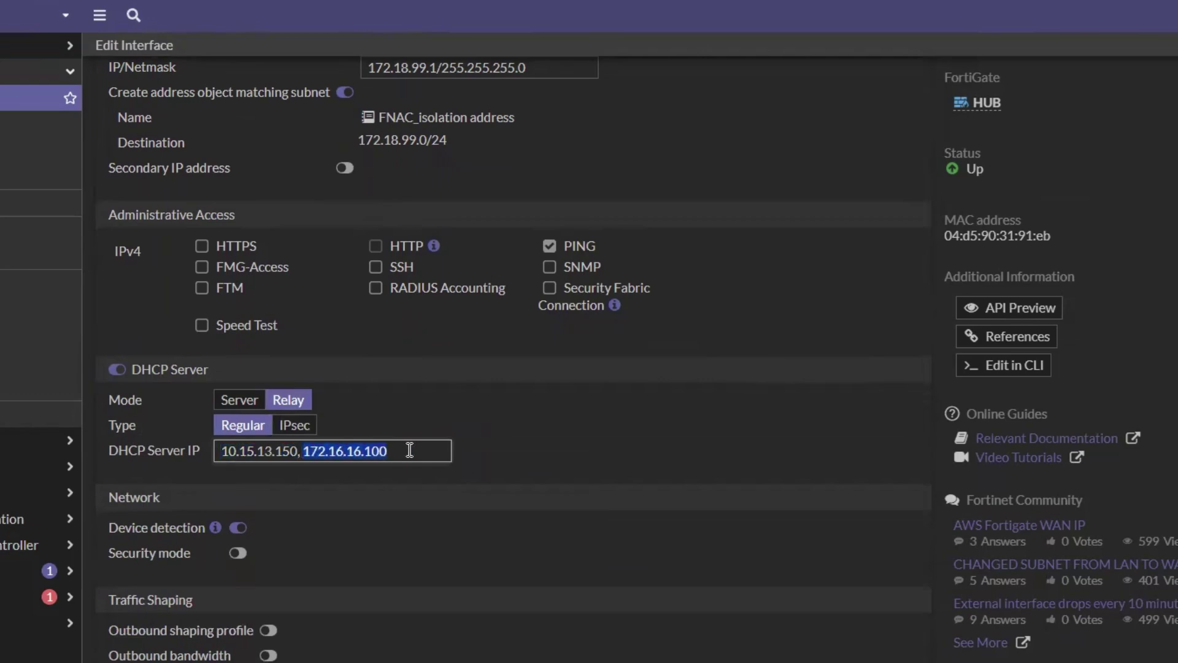
left_click(335, 451)
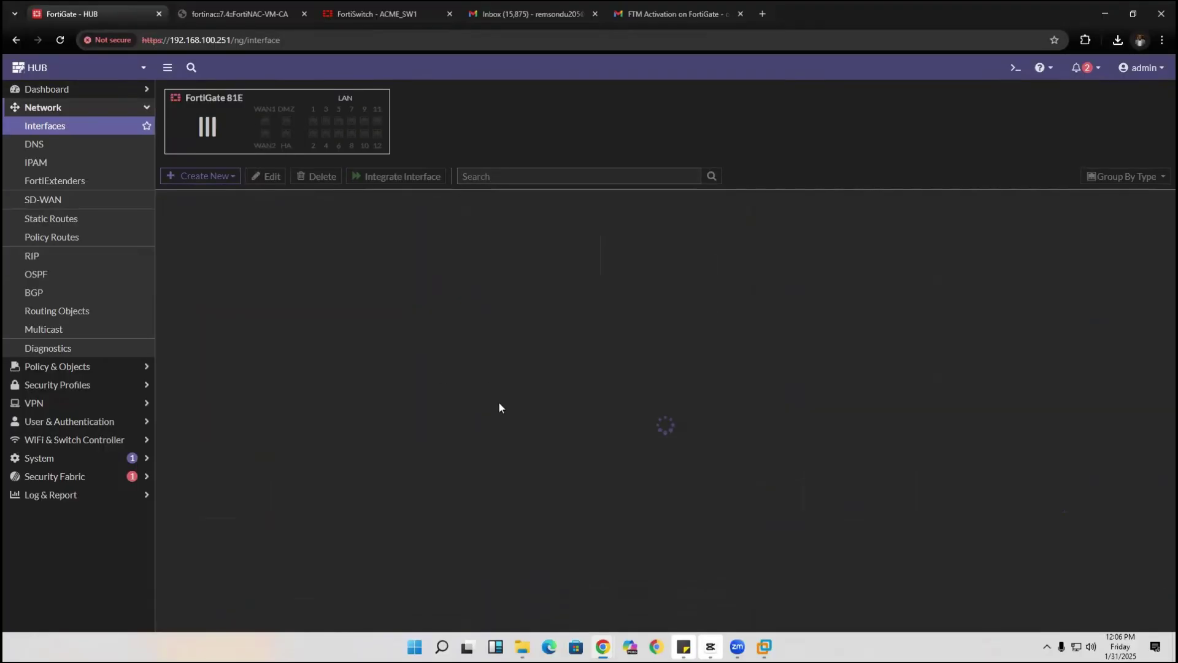
In the interface list, examine the DHCP relay of management (port2) and expand it to check the Production VLAN's relay address.
scroll(464, 460, "down", 3)
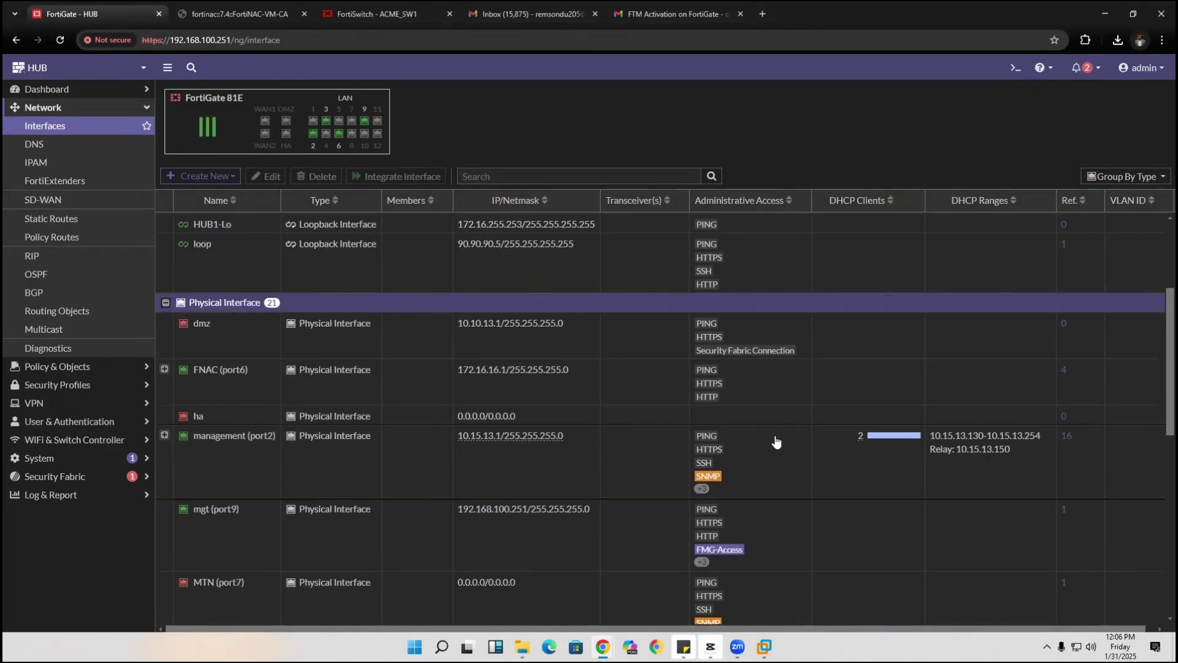
left_click(964, 458)
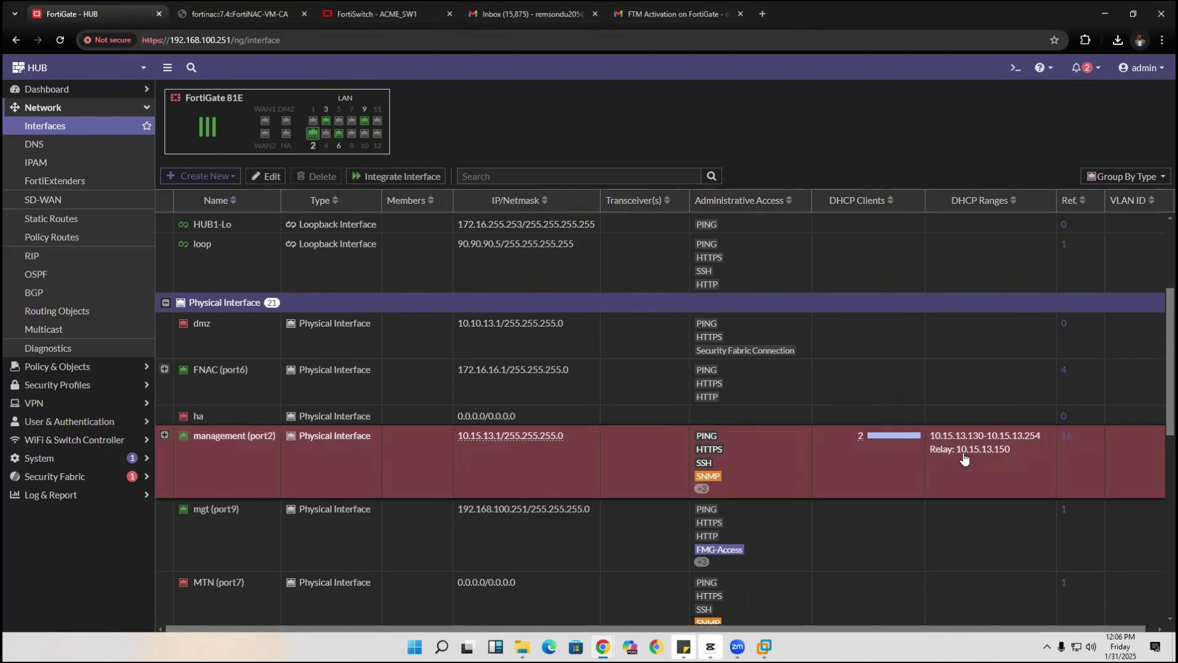
left_click(165, 435)
scroll(169, 437, "down", 3)
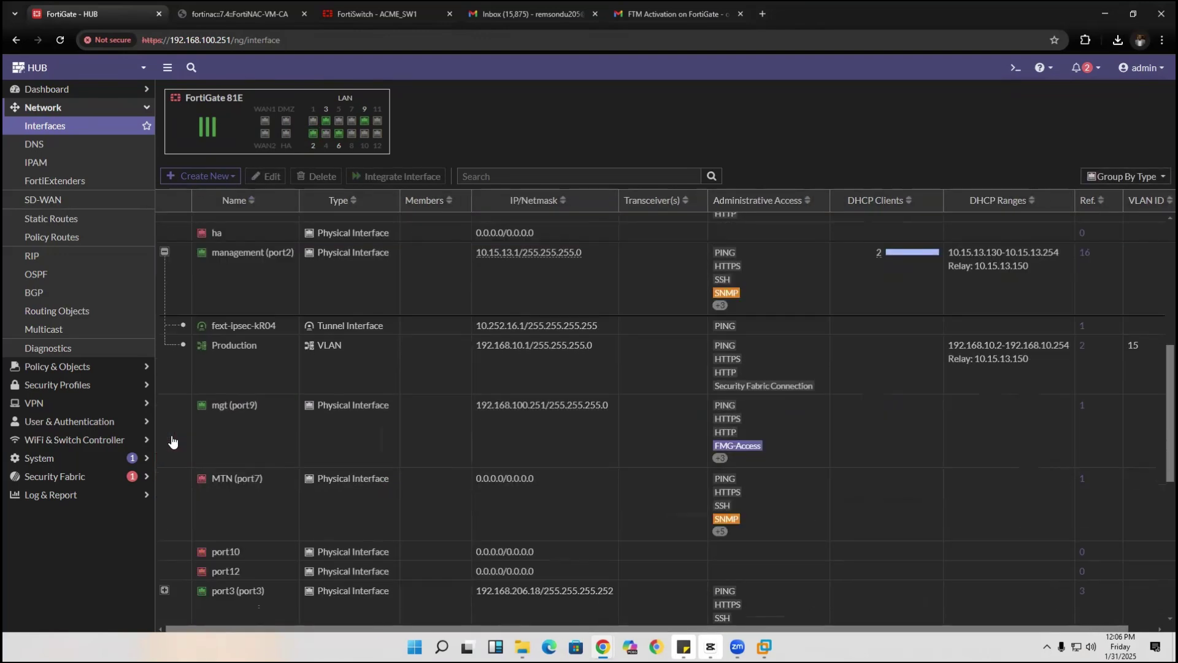
left_click(257, 384)
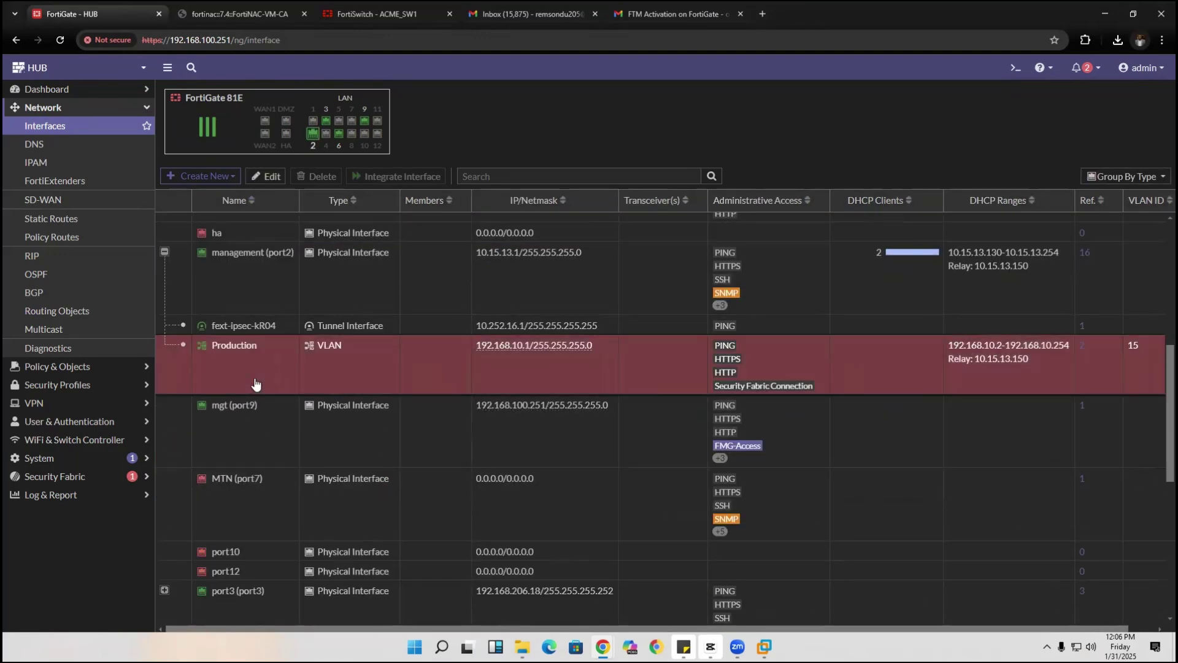
scroll(254, 381, "up", 1)
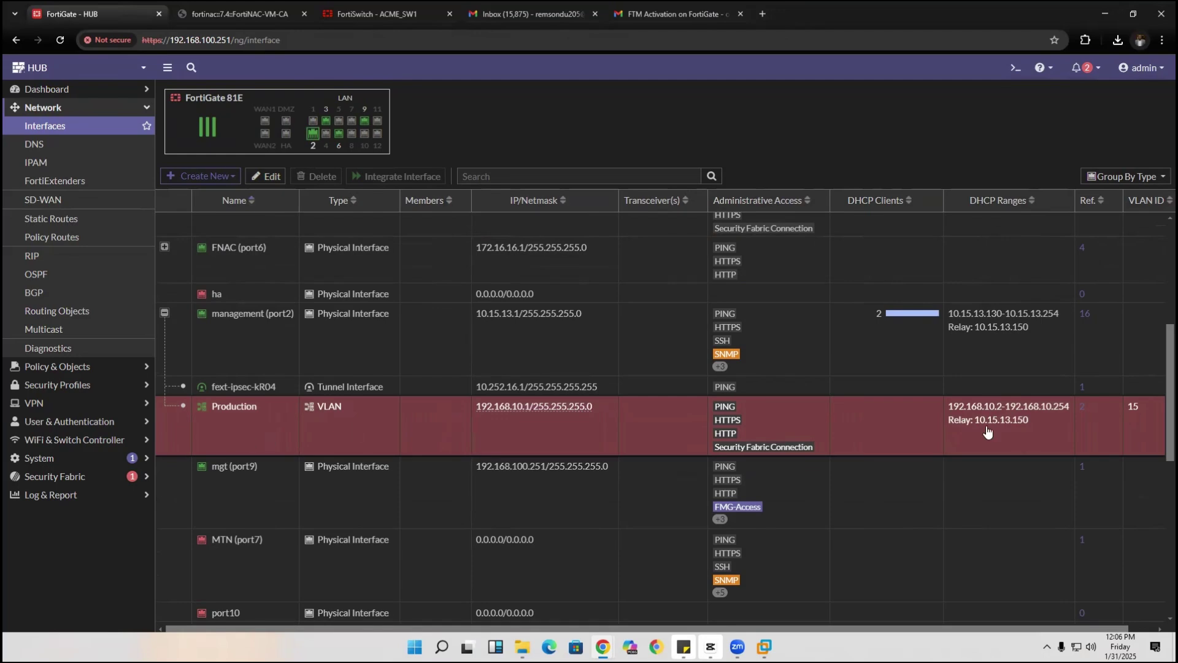
left_click_drag(976, 423, 1042, 429)
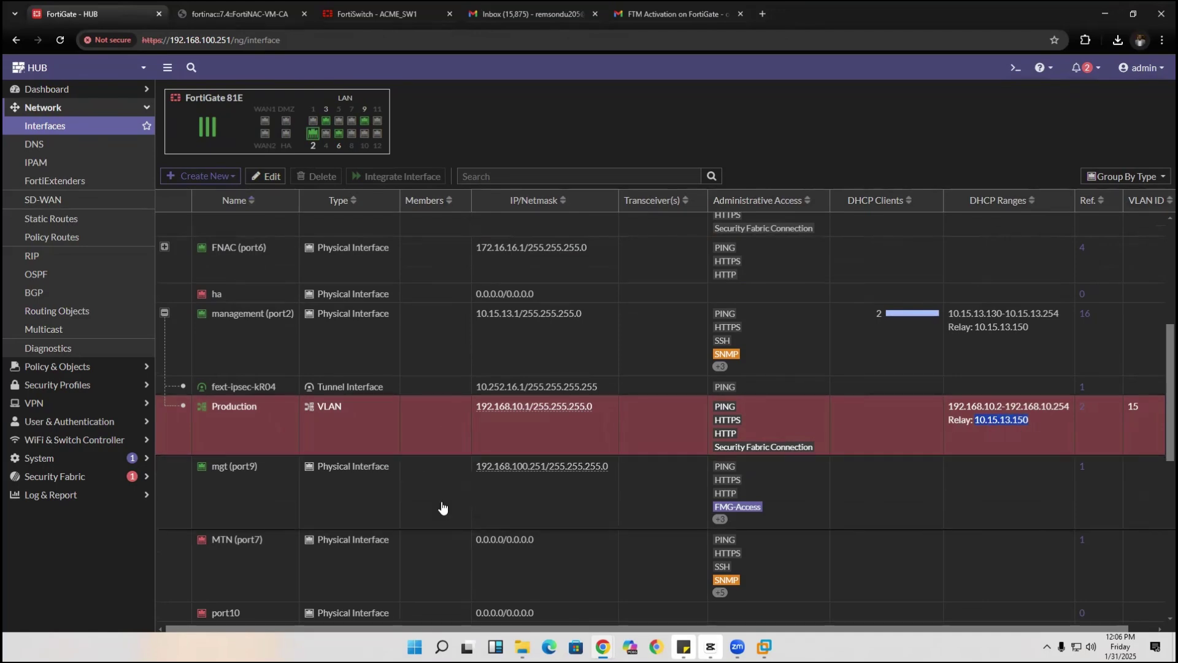
Collapse management (port2), expand port3 and examine the LAN_prod VLAN's DHCP relay address.
left_click(164, 312)
scroll(236, 432, "down", 3)
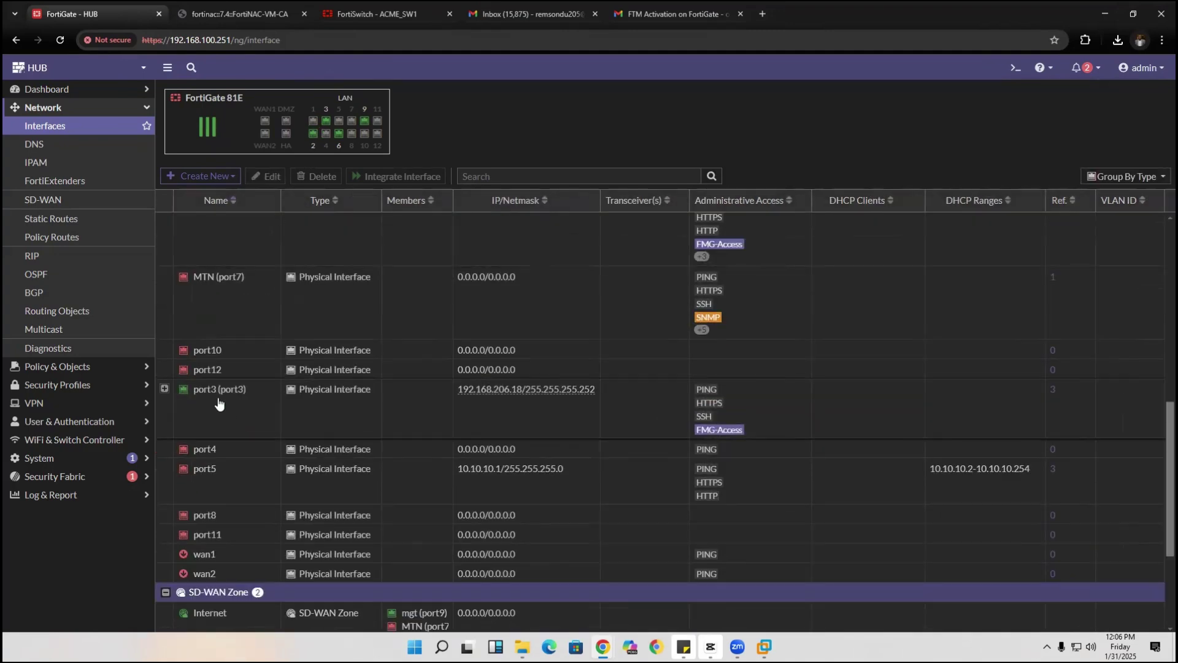
left_click(165, 389)
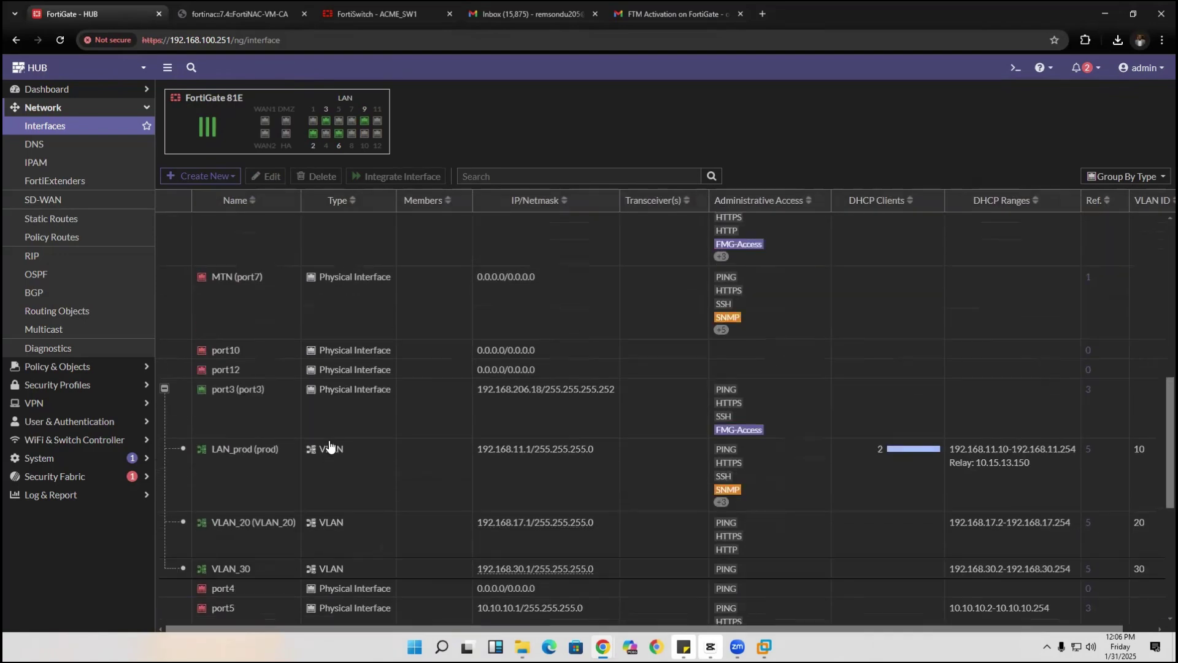
left_click(252, 485)
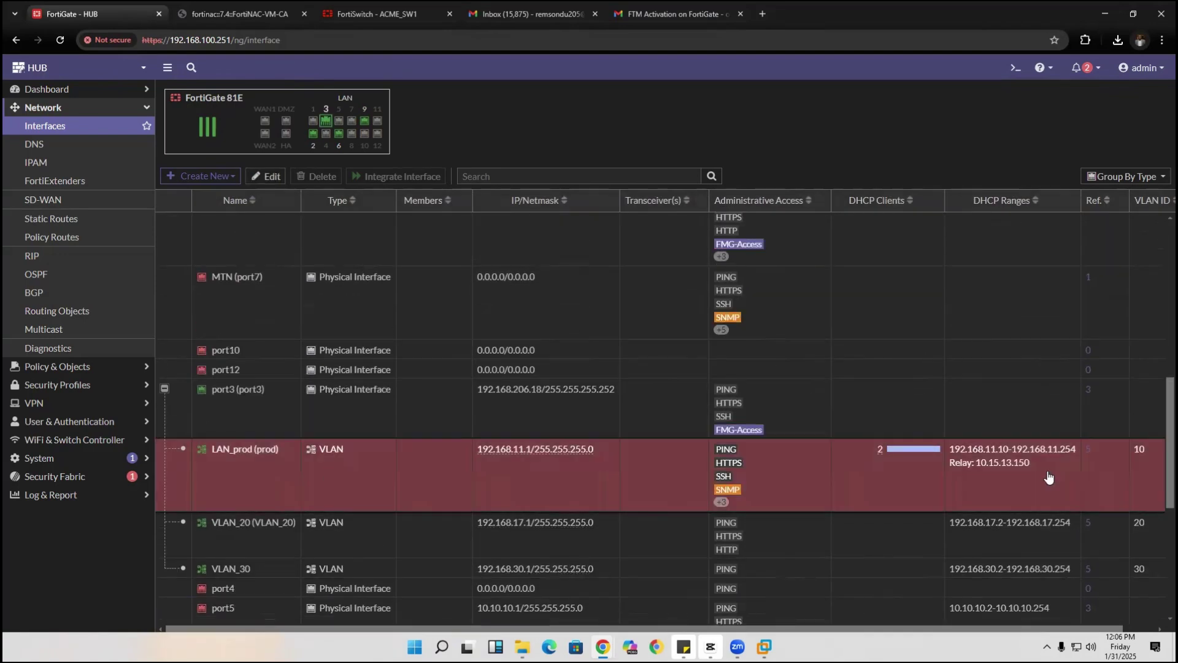
left_click_drag(978, 470, 1046, 472)
Open the LAN_prod interface for editing, check its DHCP relay server IP, and close the form with OK.
left_click(825, 489)
double_click(825, 489)
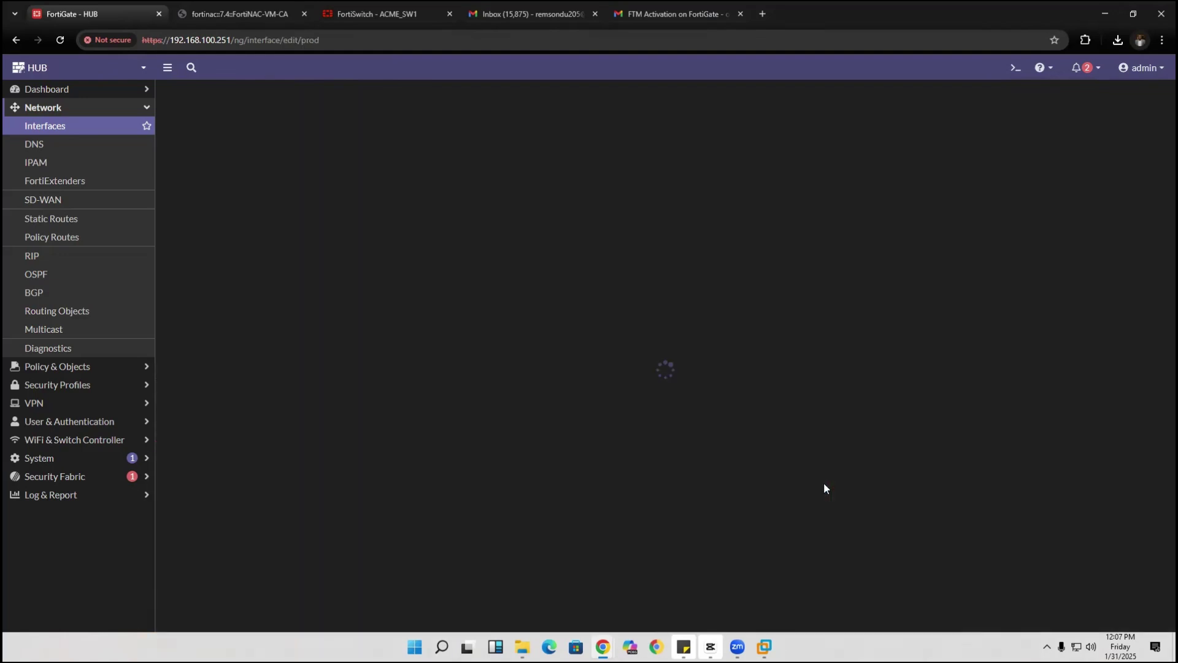
scroll(411, 415, "down", 3)
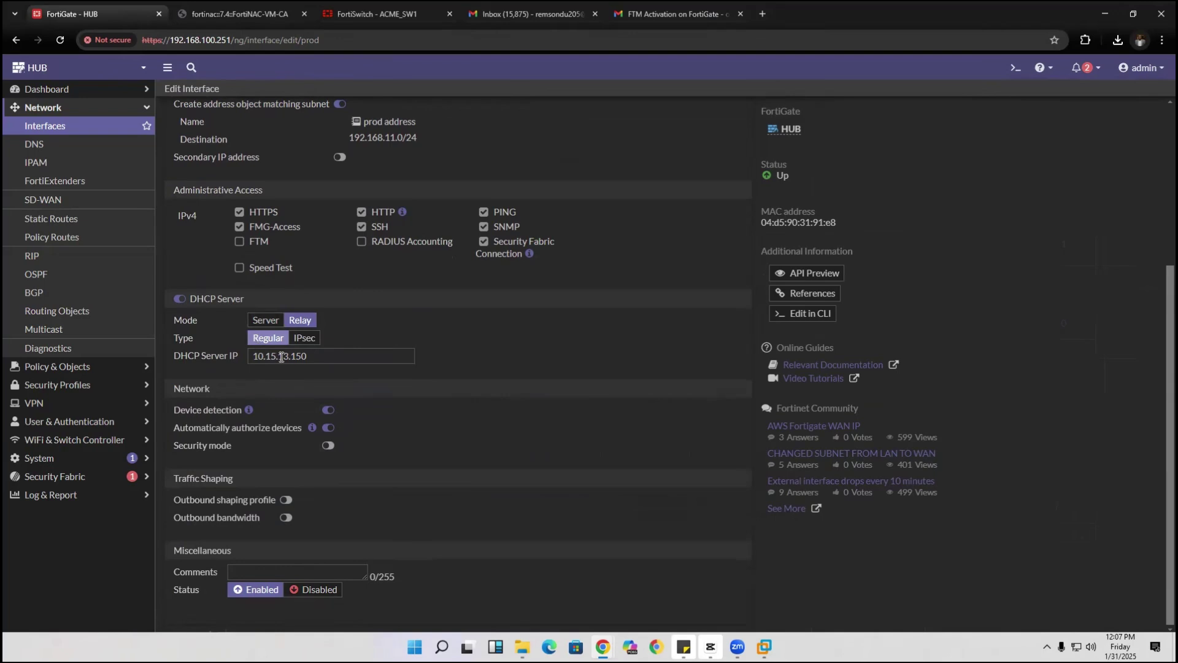
left_click_drag(316, 356, 219, 363)
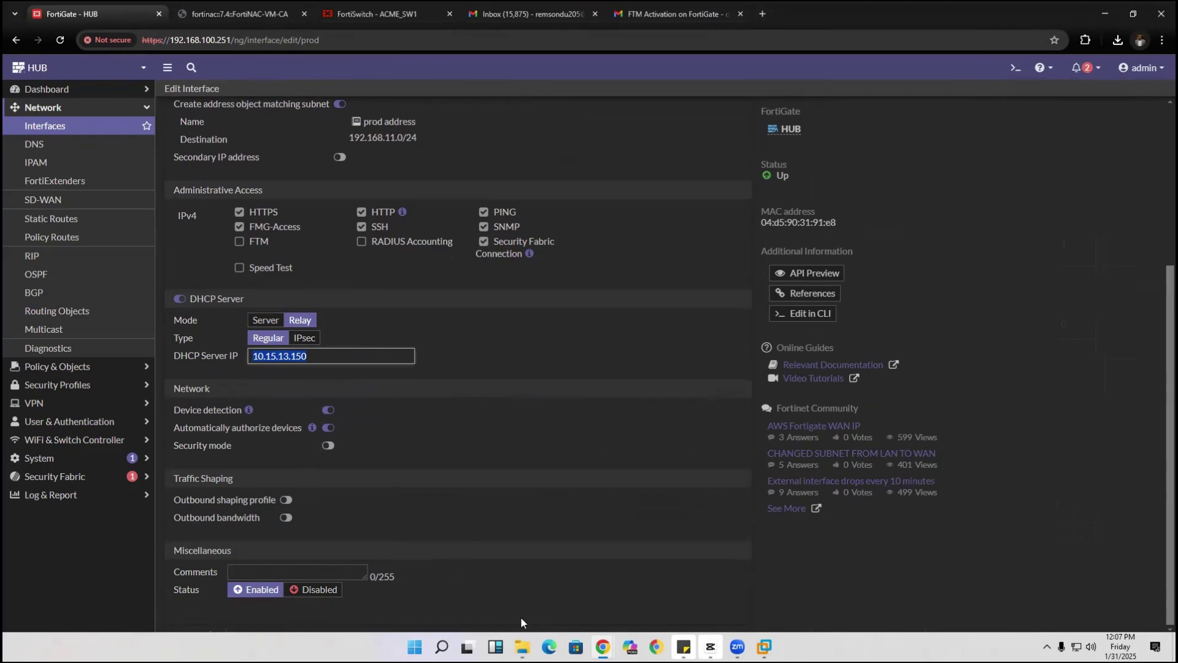
left_click(442, 646)
left_click(1051, 392)
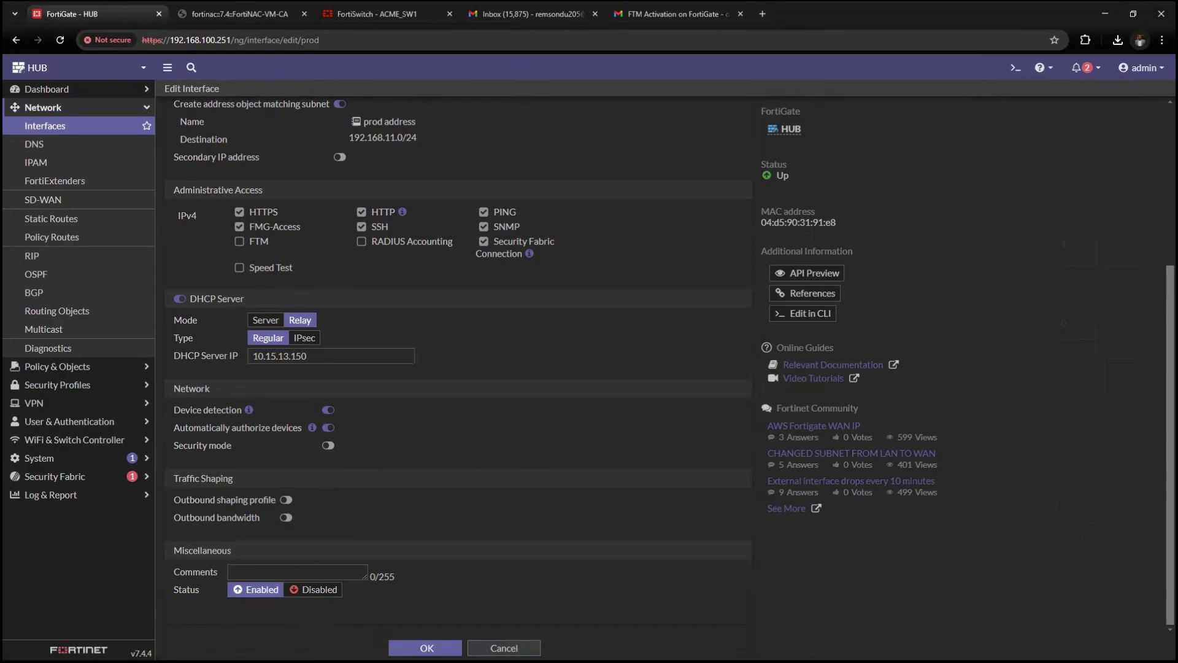
left_click(427, 648)
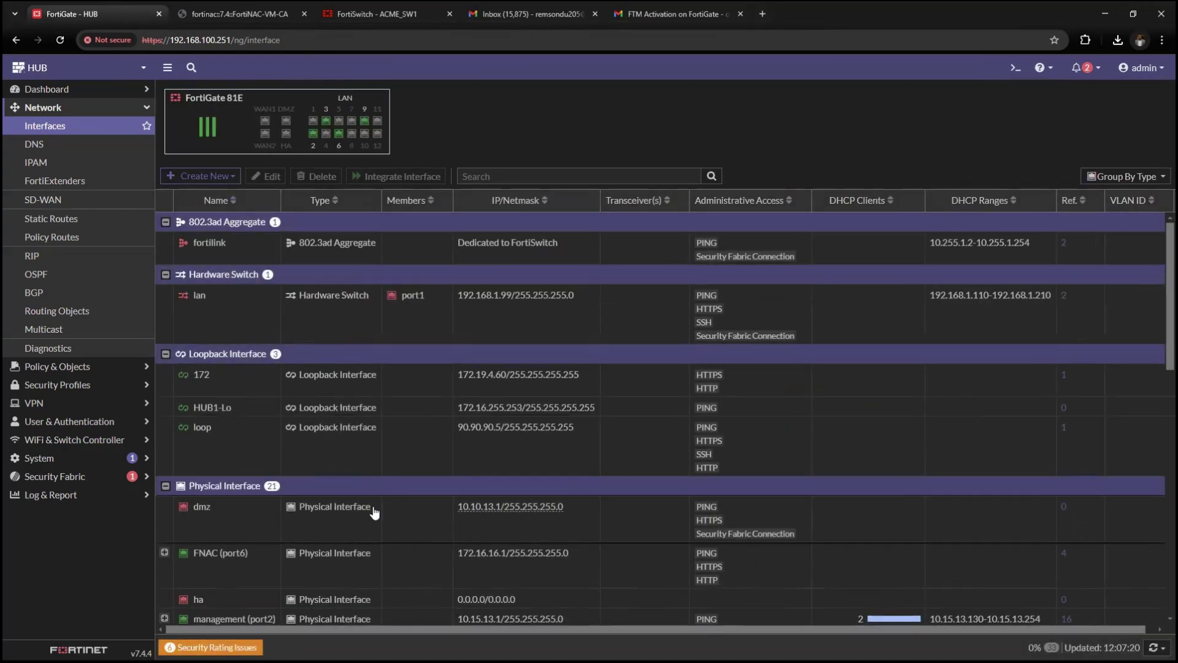
Find port3 in the interface list again, expand it and select the LAN_prod VLAN to review its relay.
scroll(374, 512, "down", 3)
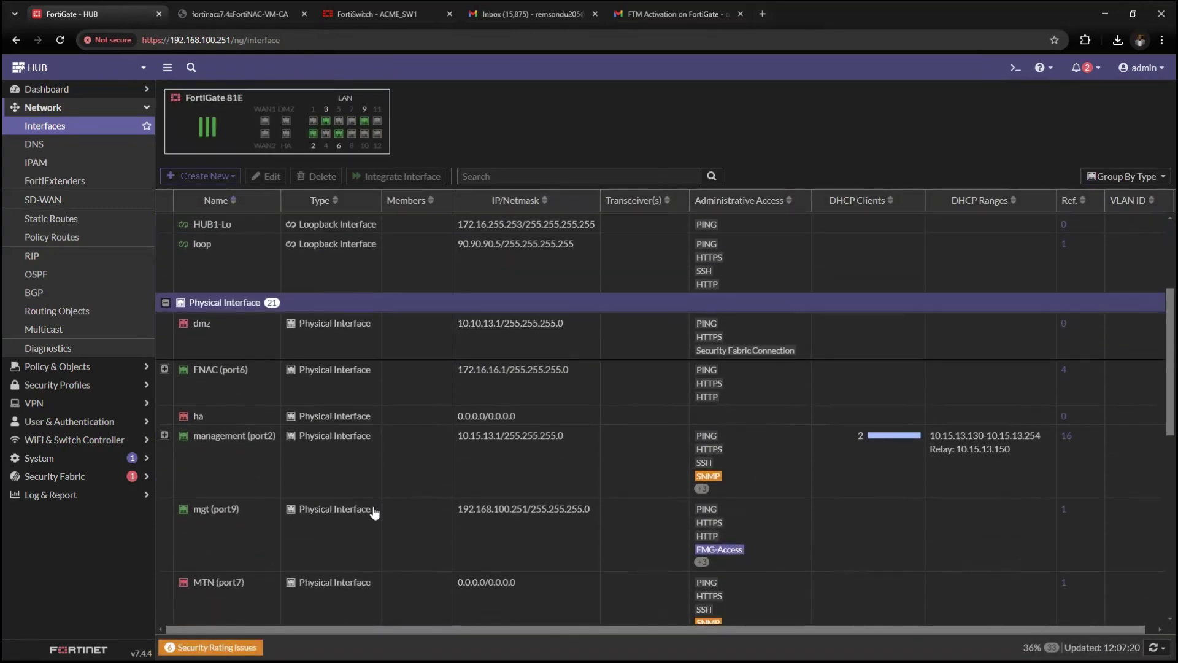
left_click(240, 14)
left_click(92, 14)
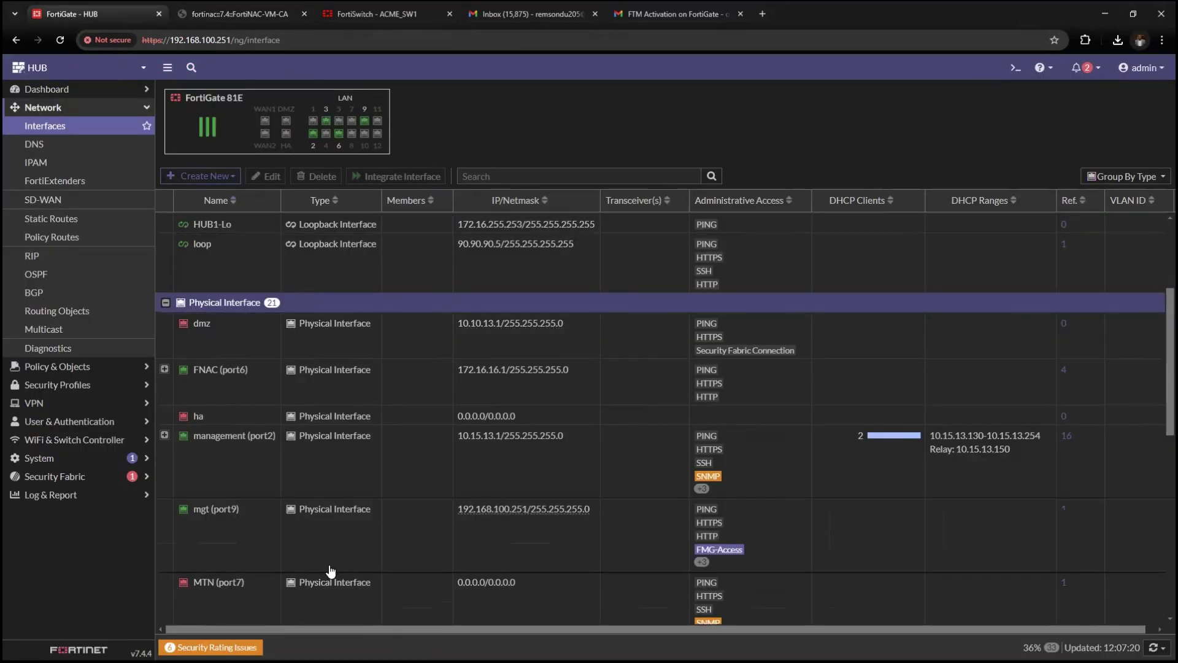
scroll(294, 546, "down", 3)
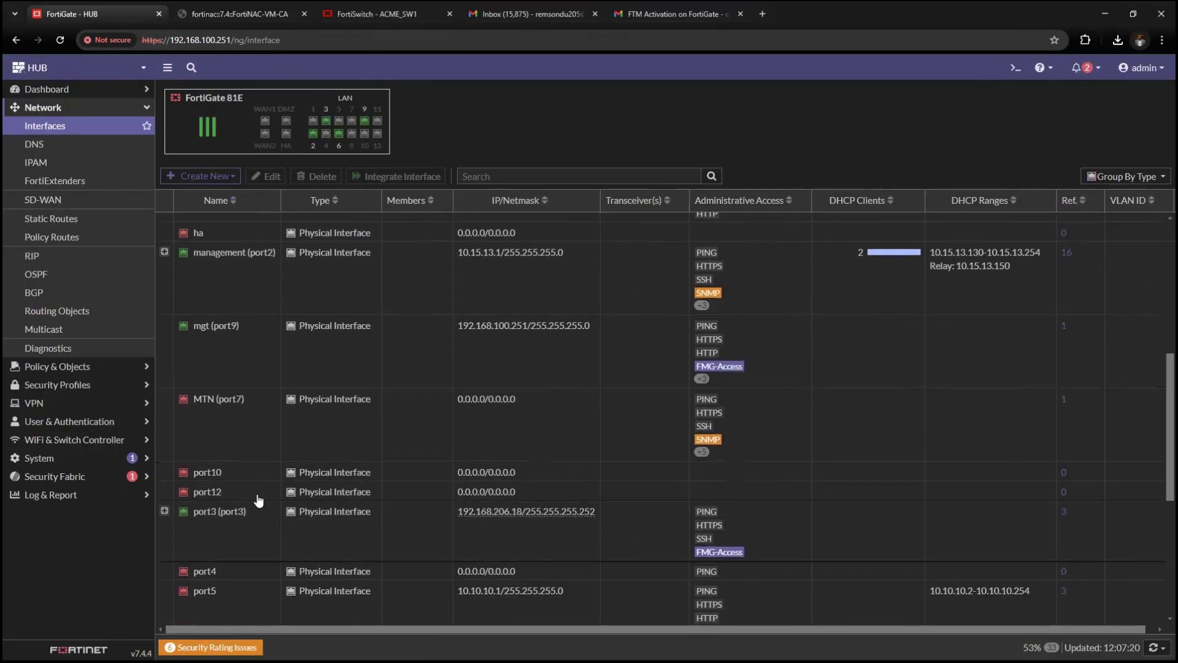
scroll(231, 526, "down", 2)
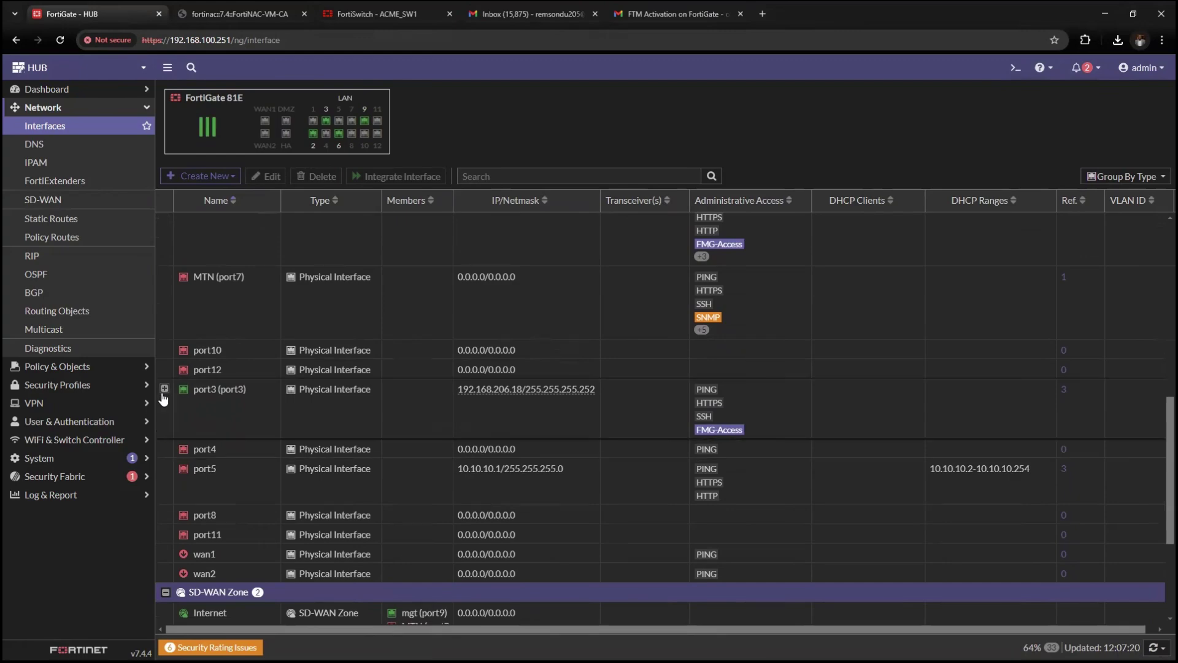
left_click(164, 389)
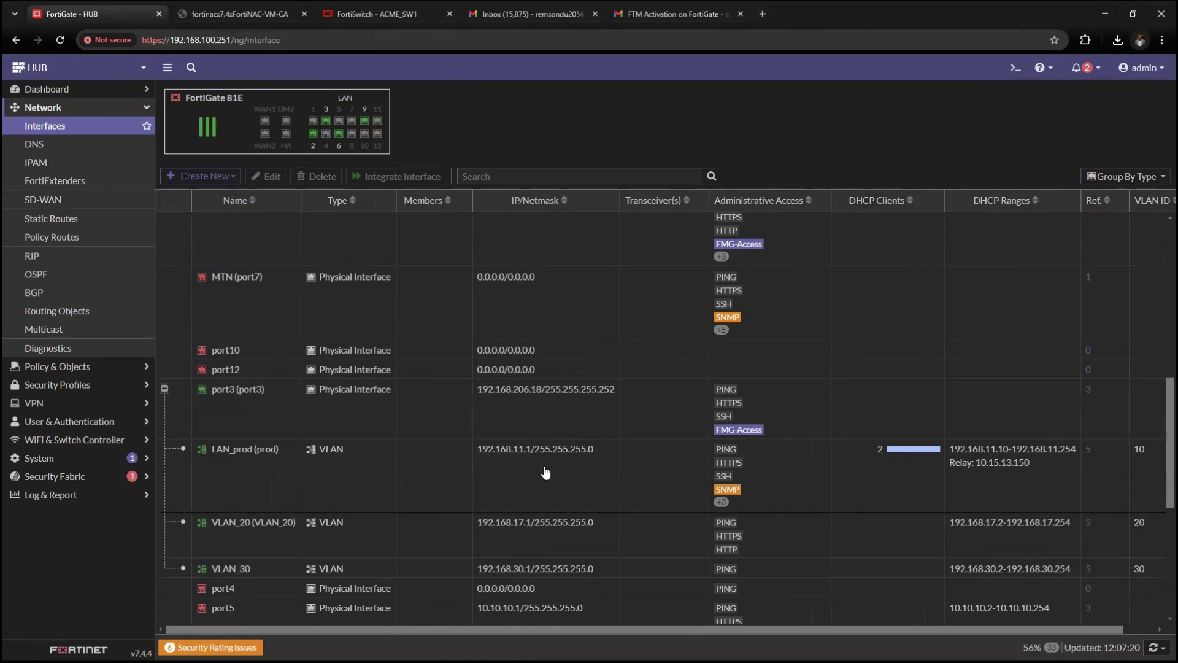
left_click(298, 493)
Expand FNAC (port6) and compare the FNAC_isolation VLAN's DHCP relays with those of LAN_prod.
scroll(470, 500, "up", 1)
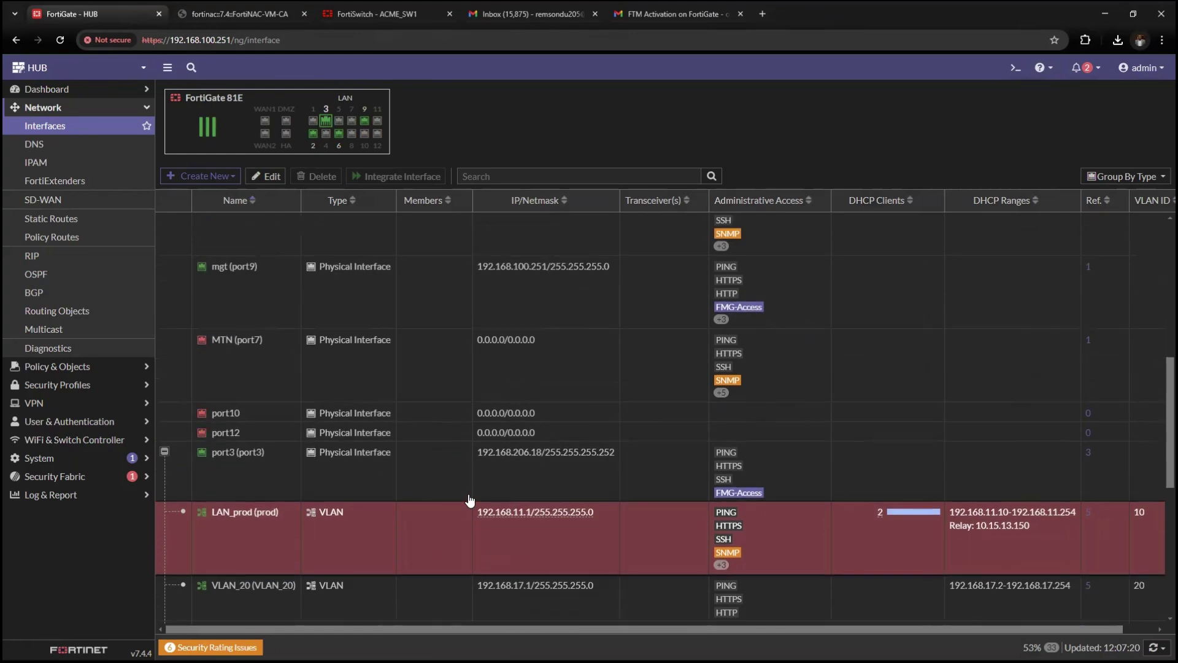
scroll(470, 501, "up", 3)
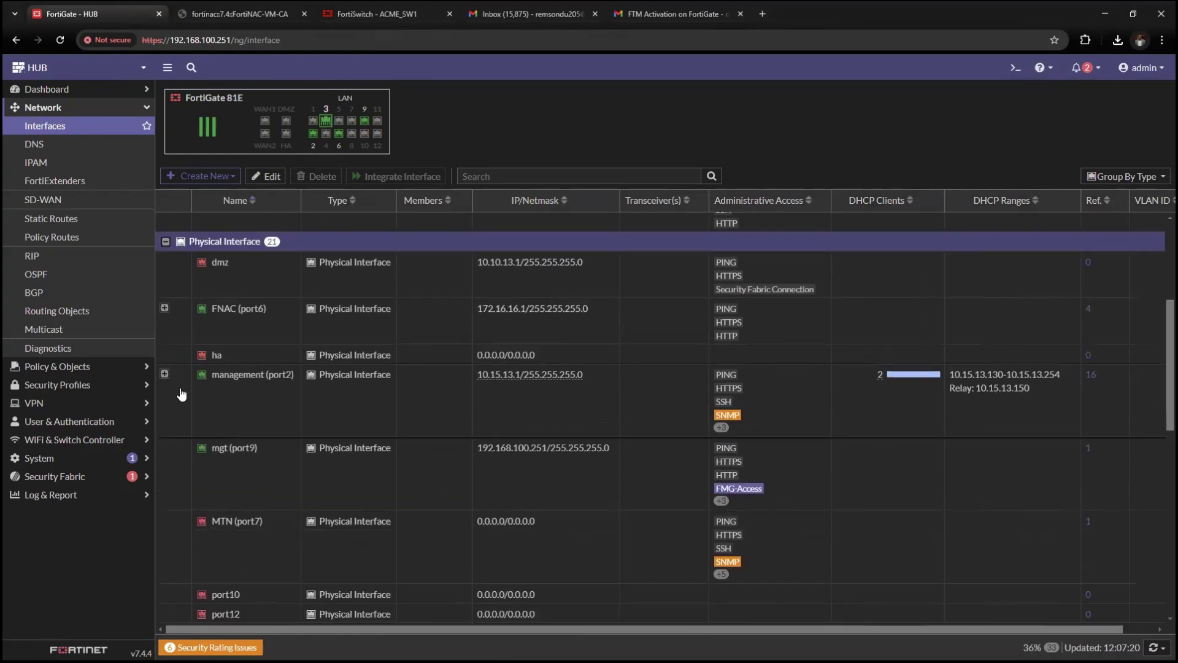
left_click(165, 308)
left_click(357, 355)
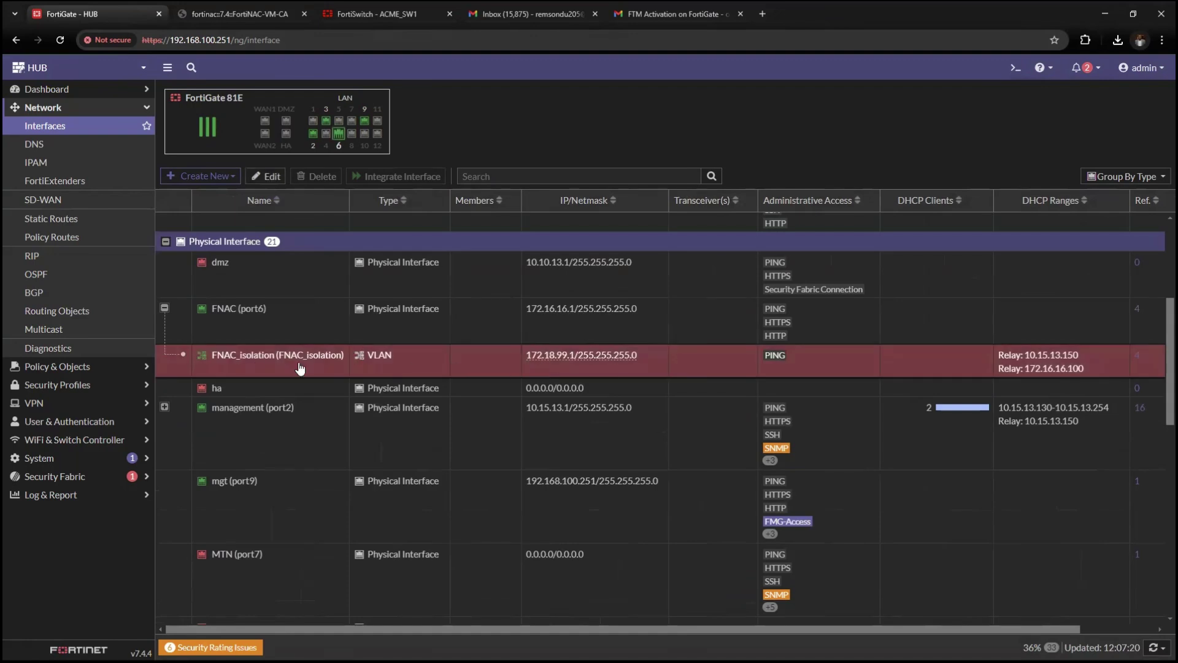
scroll(931, 558, "down", 5)
left_click(599, 362)
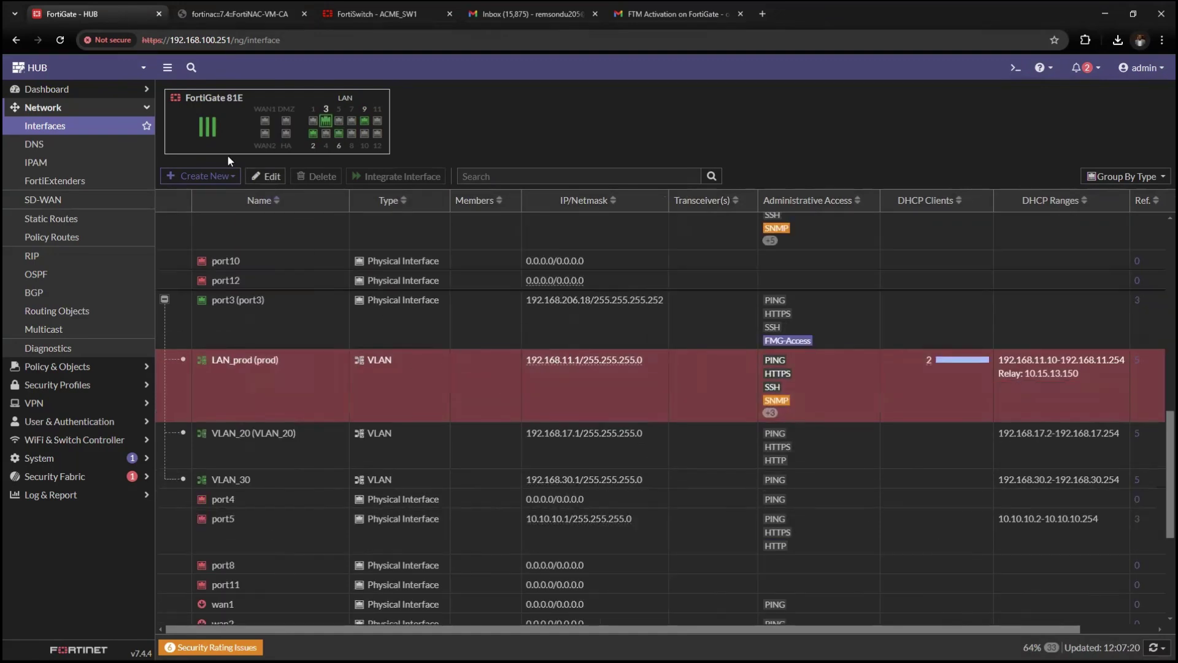
left_click(240, 13)
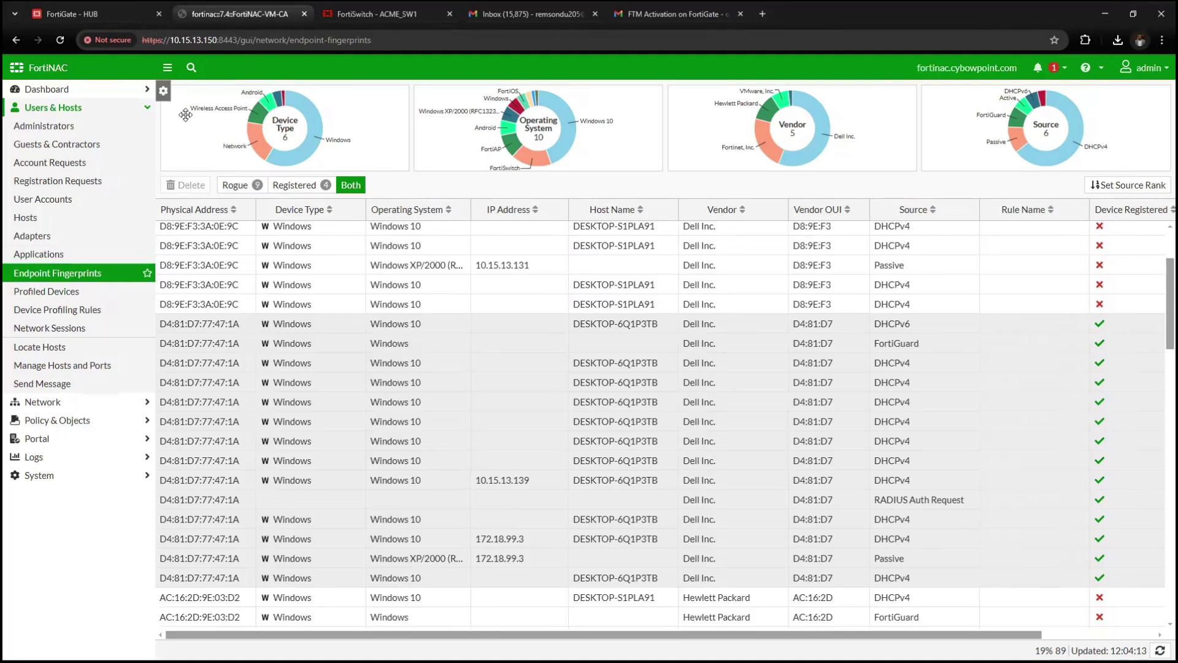
left_click(110, 113)
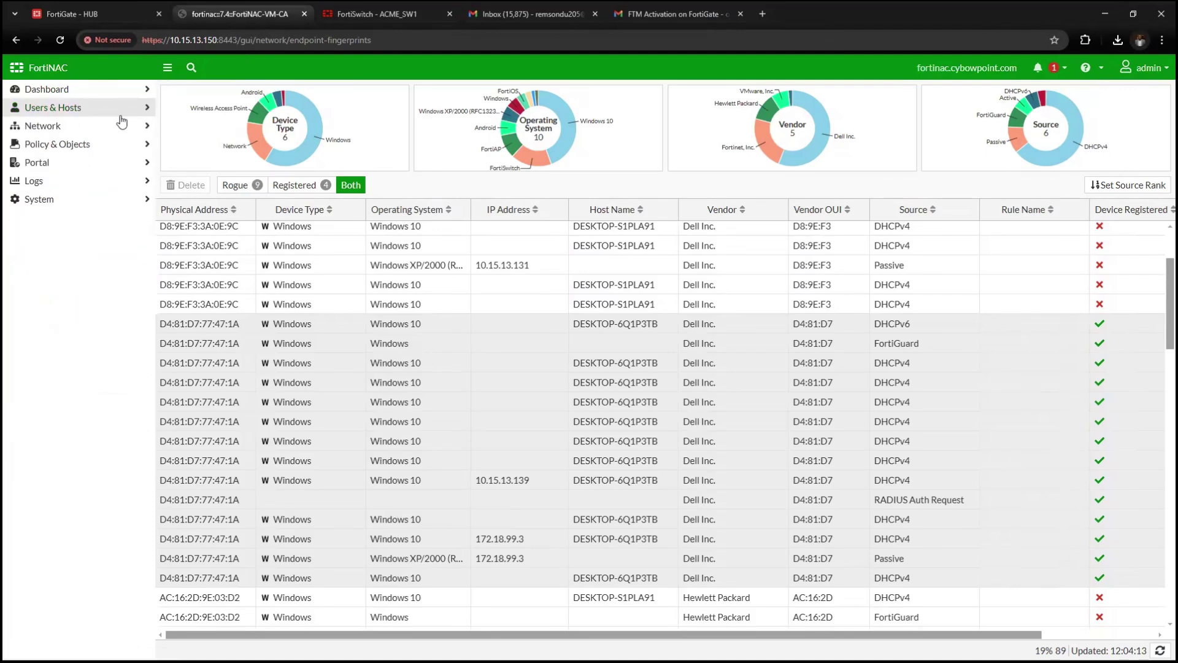
left_click(112, 1)
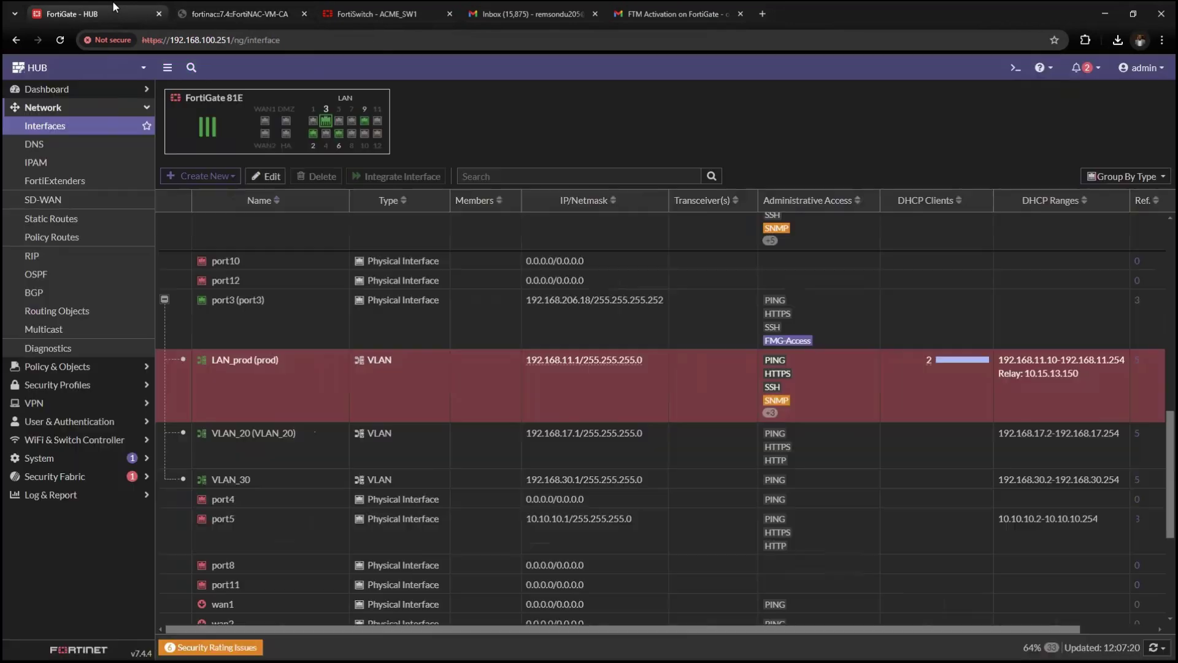
Open the FortiGate's firewall policy list and examine the policies between management (port2), LAN_prod and the FNAC interfaces.
left_click(107, 108)
left_click(110, 127)
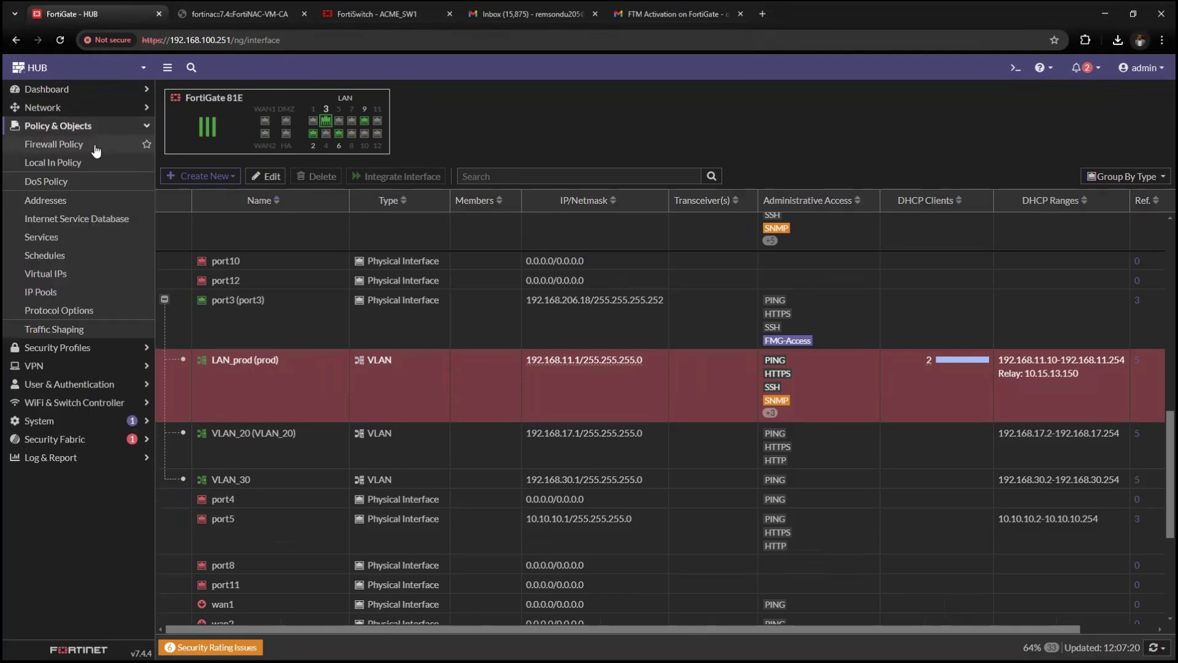
left_click(97, 147)
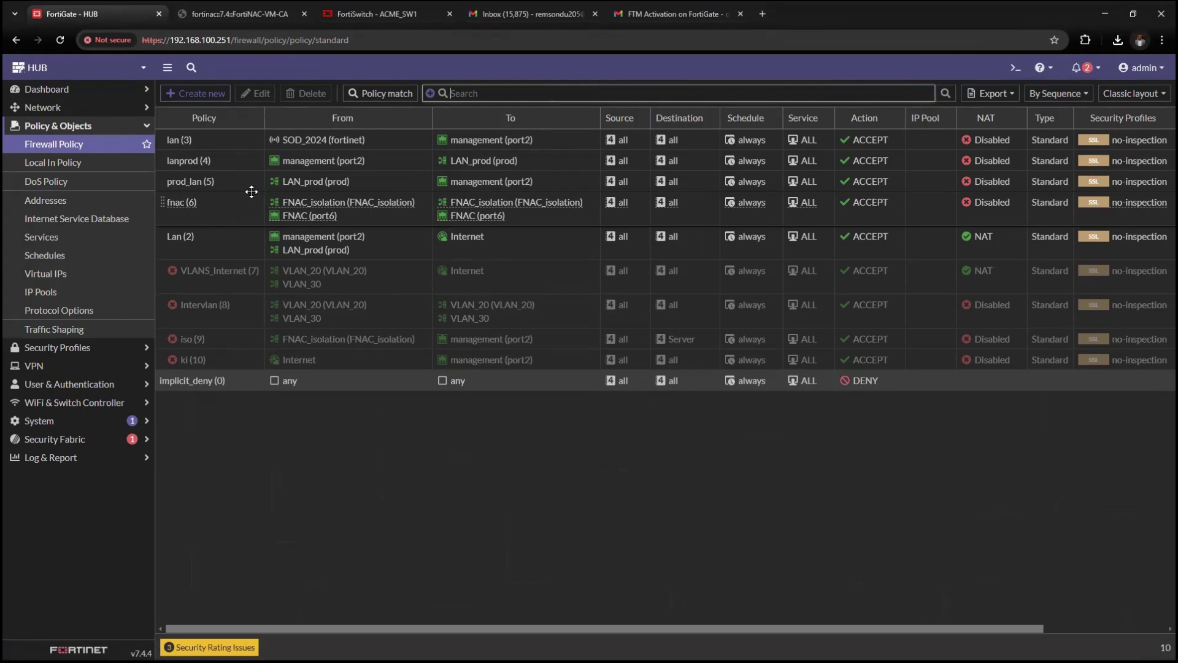
left_click_drag(252, 192, 361, 172)
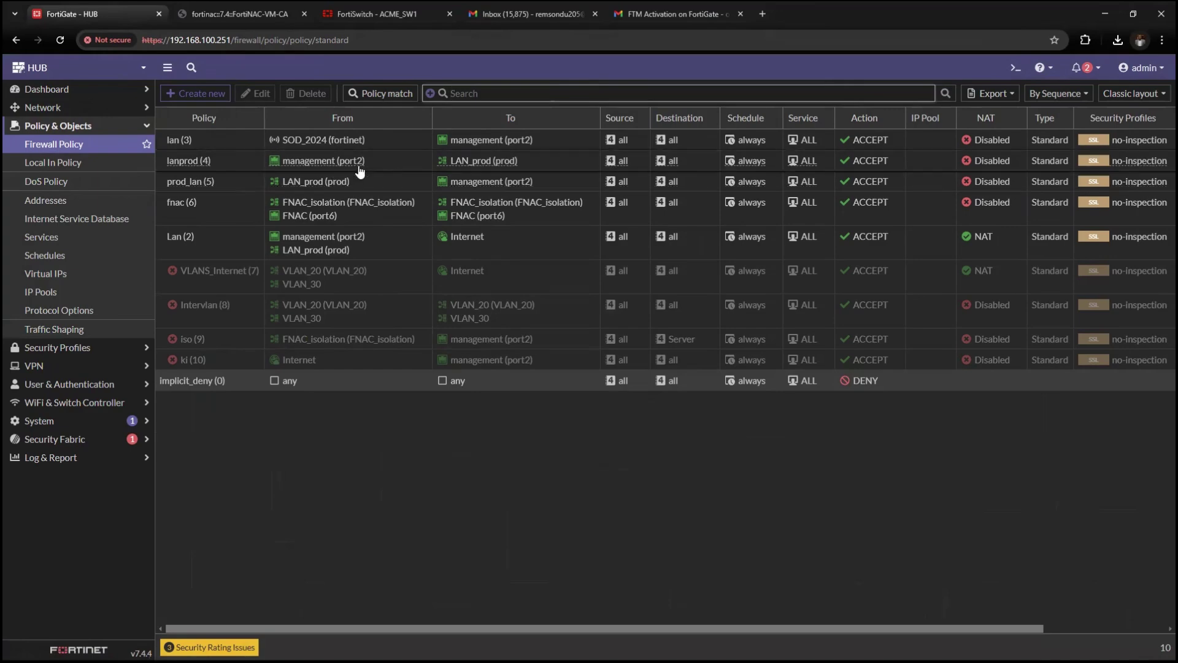
Review the lanprod and prod_lan firewall policies and their management (port2) and LAN_prod interface details.
mouse_move(351, 166)
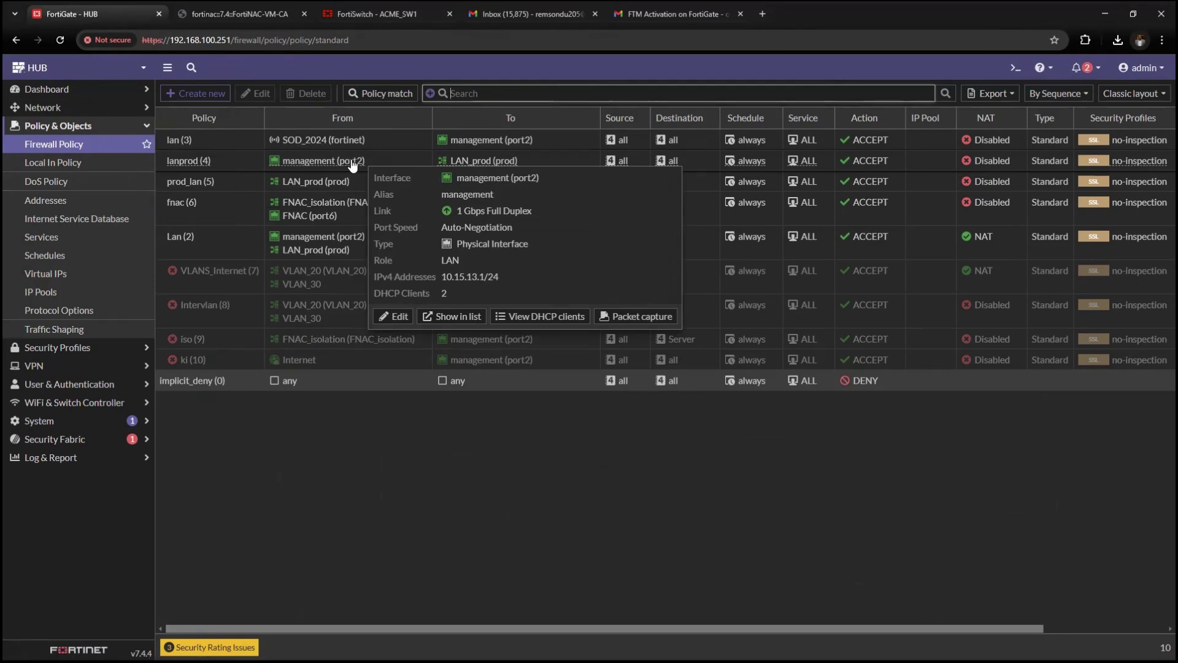
left_click(352, 164)
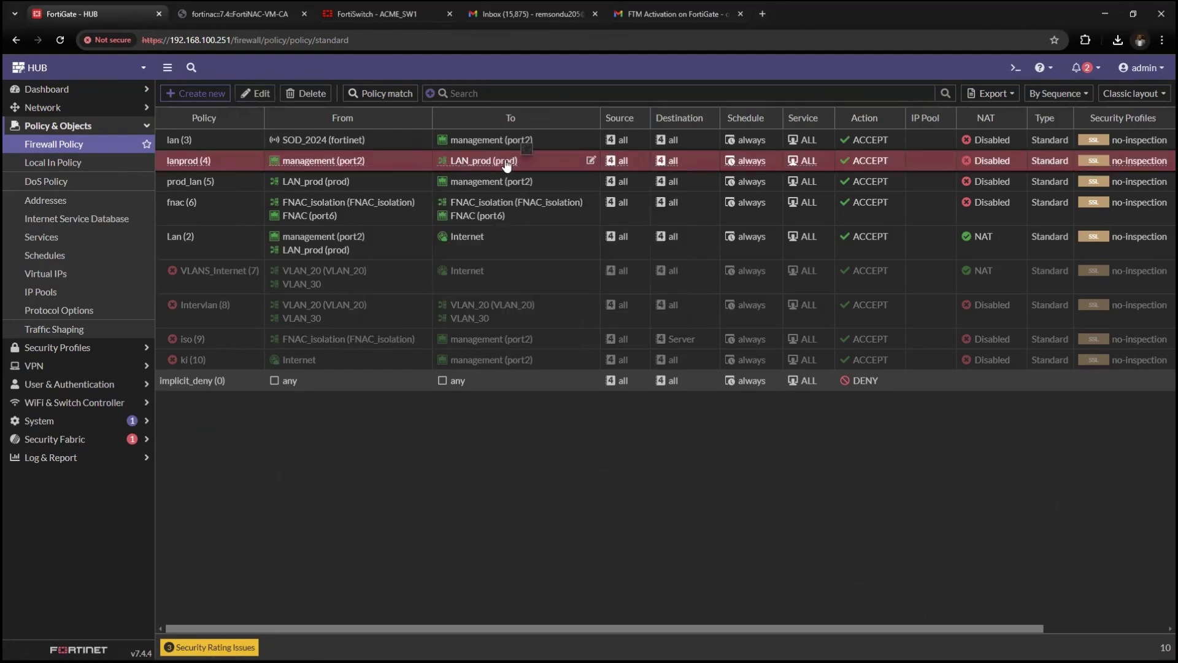
mouse_move(503, 164)
mouse_move(337, 165)
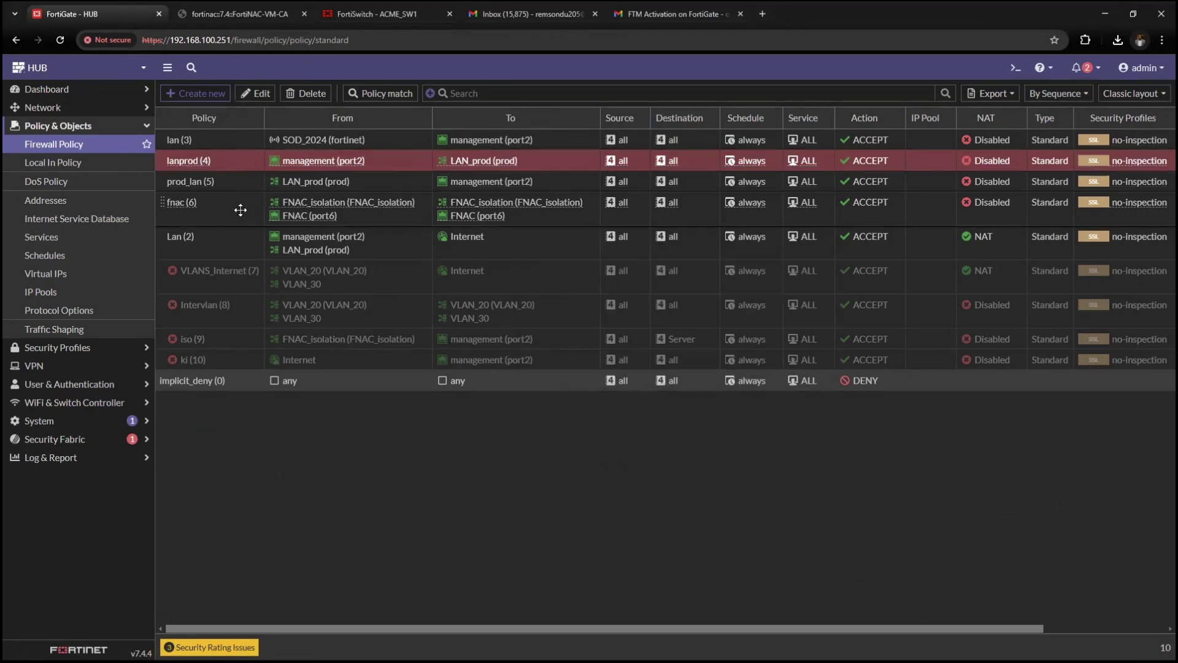
left_click(331, 185)
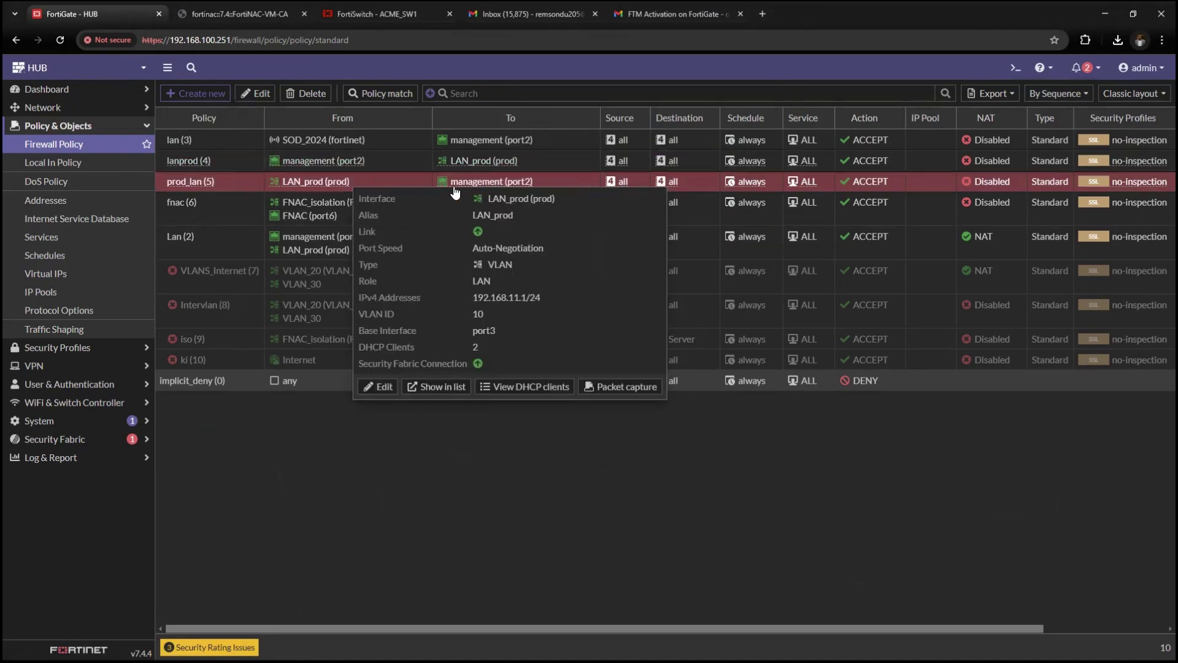
mouse_move(511, 184)
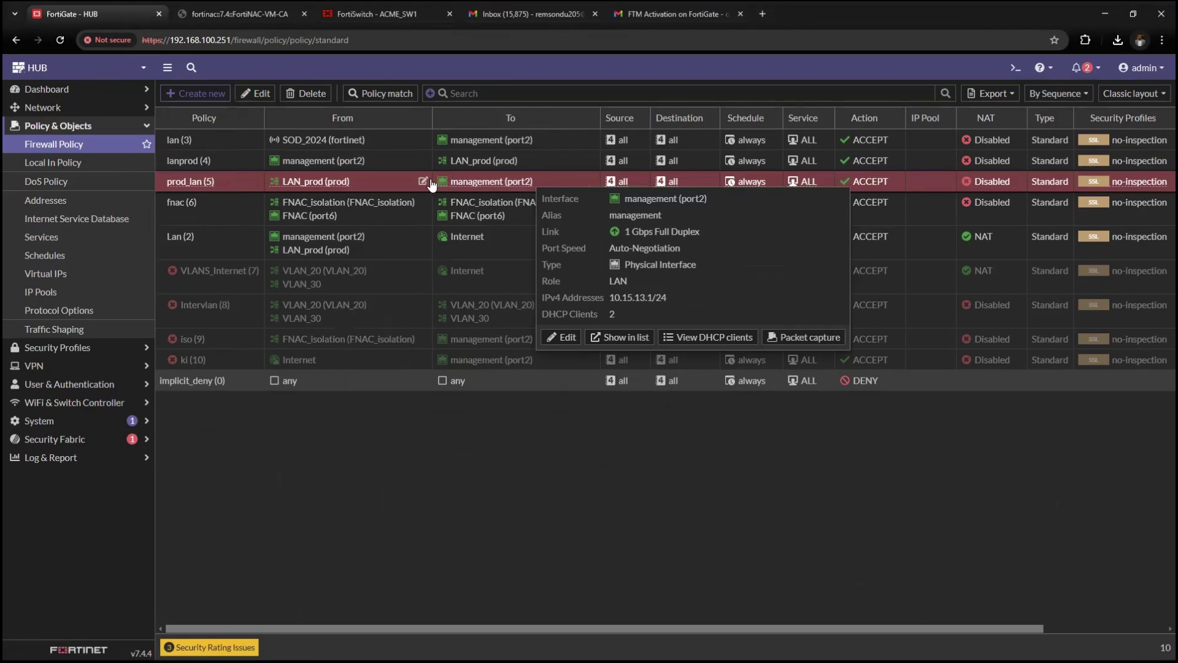
left_click(377, 160)
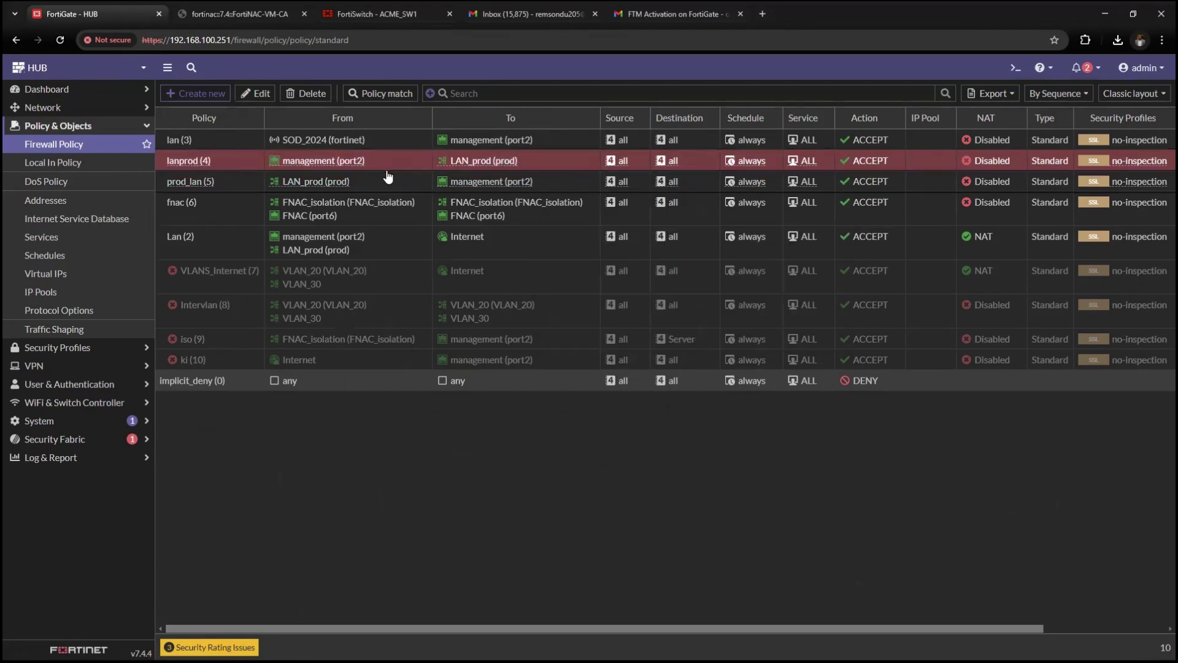
left_click(390, 178)
Examine the fnac policy and the details of its FNAC_isolation and FNAC (port6) interfaces.
left_click(201, 213)
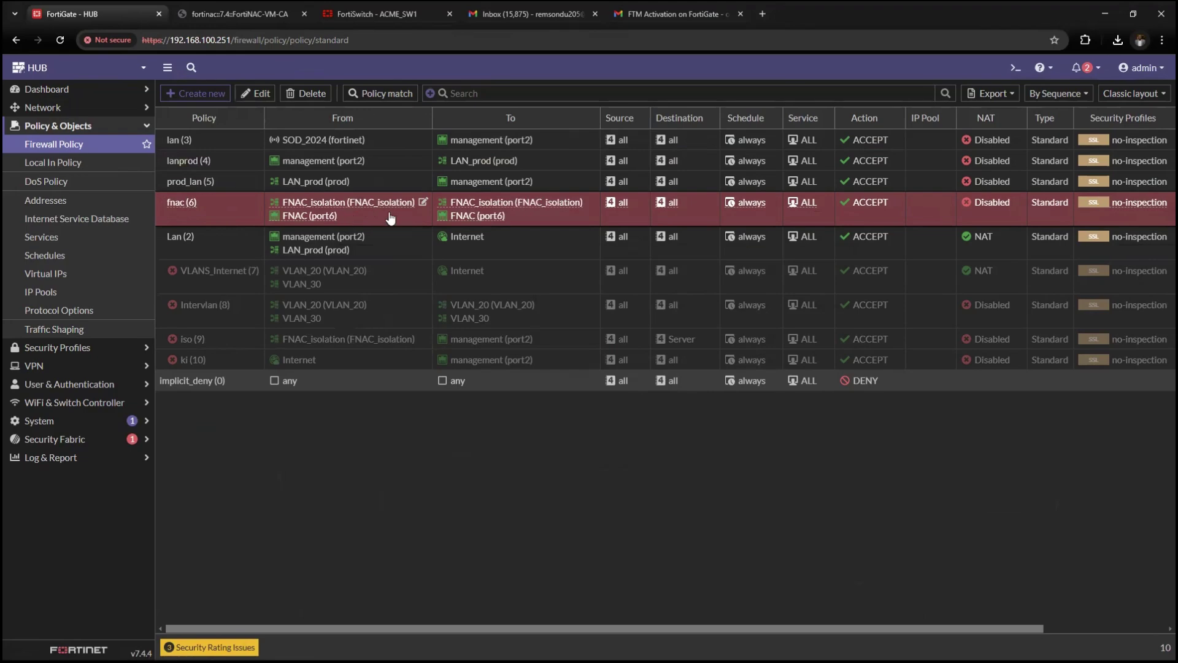
mouse_move(333, 212)
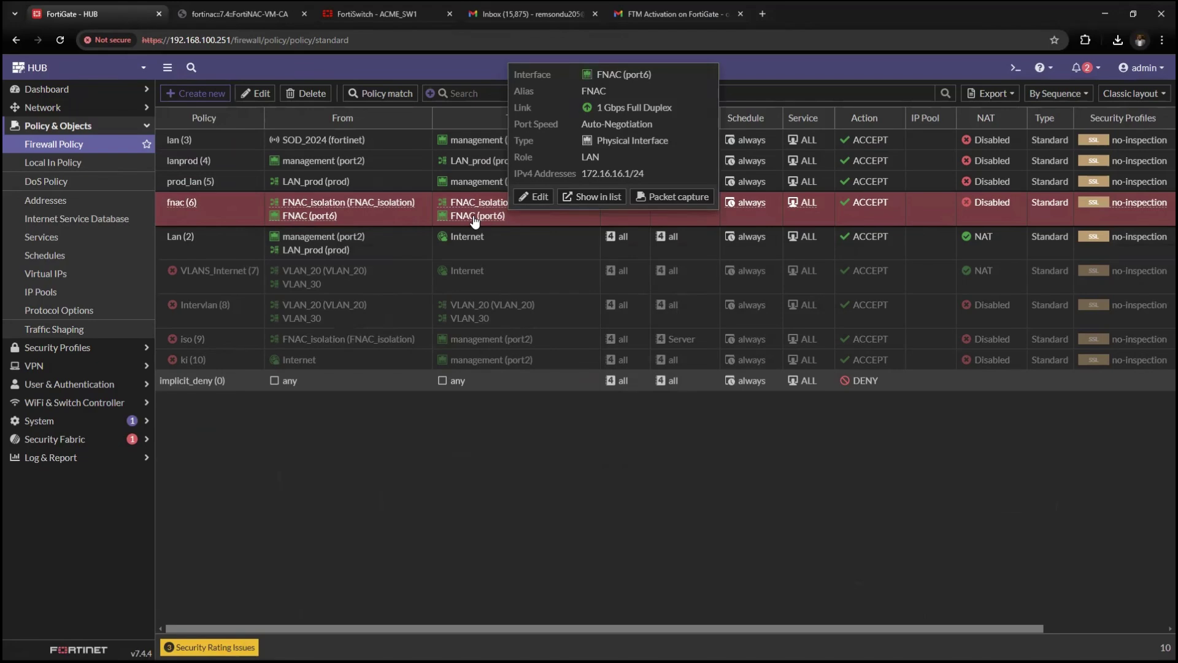
mouse_move(392, 205)
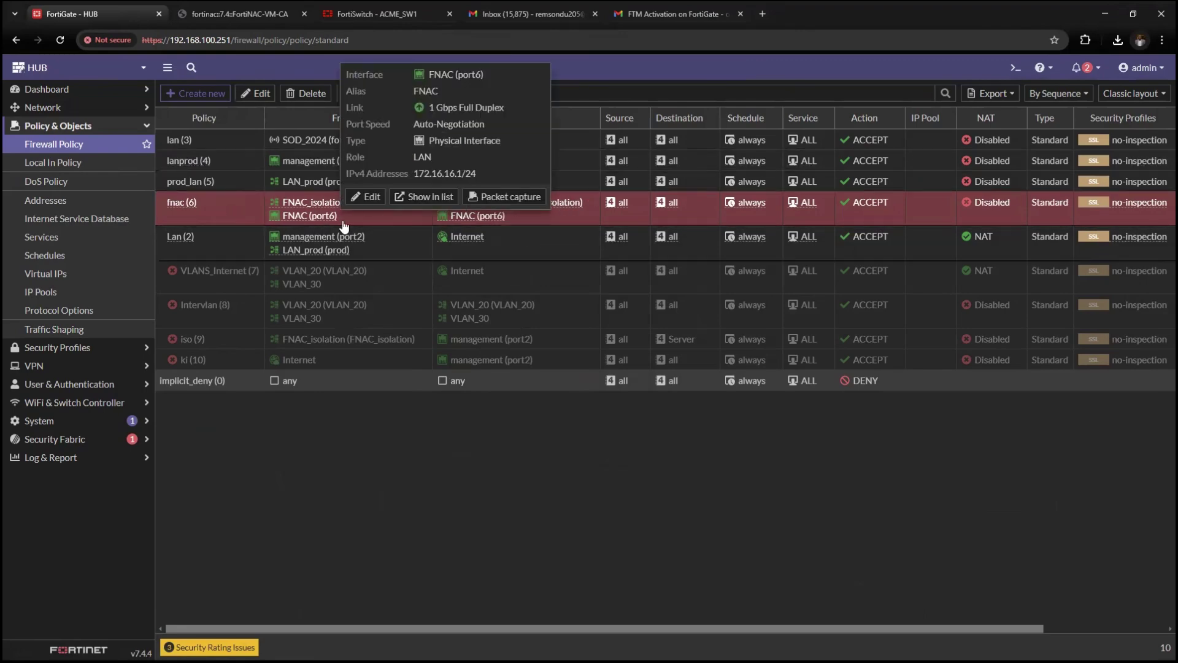
Check the Lan policy from management (port2) and LAN_prod to the Internet, including its NAT and logging columns.
left_click(372, 250)
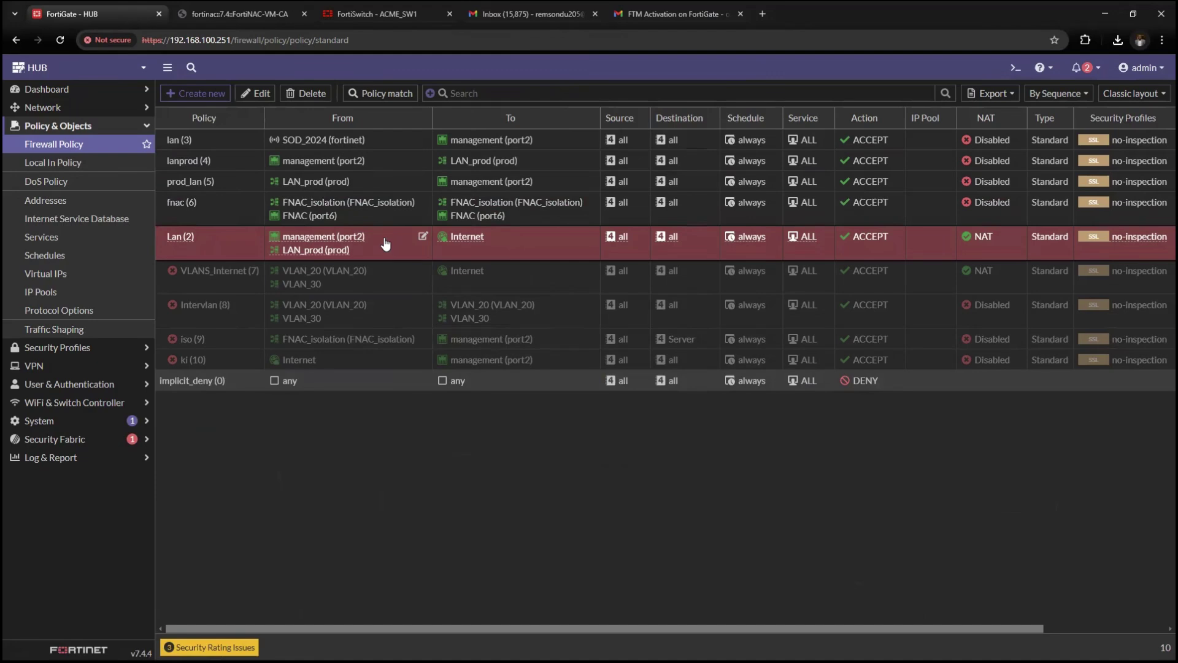
mouse_move(311, 253)
left_click_drag(642, 629, 763, 628)
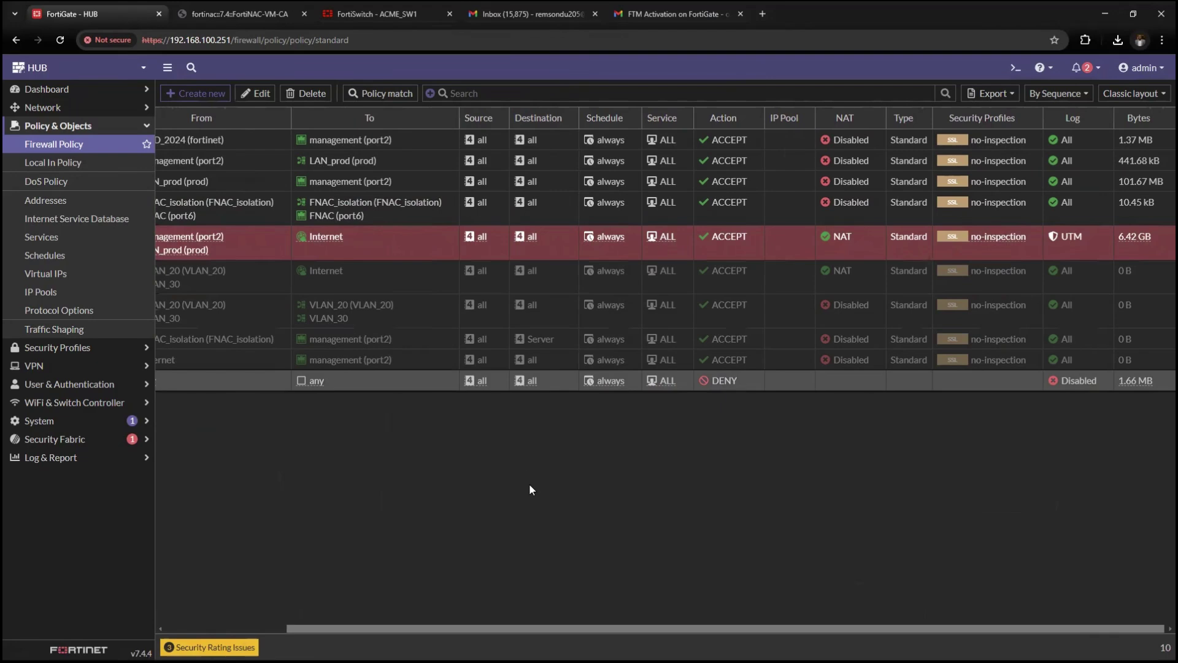
Switch to FortiNAC, log in as admin with the account password, and open the network Inventory.
left_click_drag(477, 624, 226, 5)
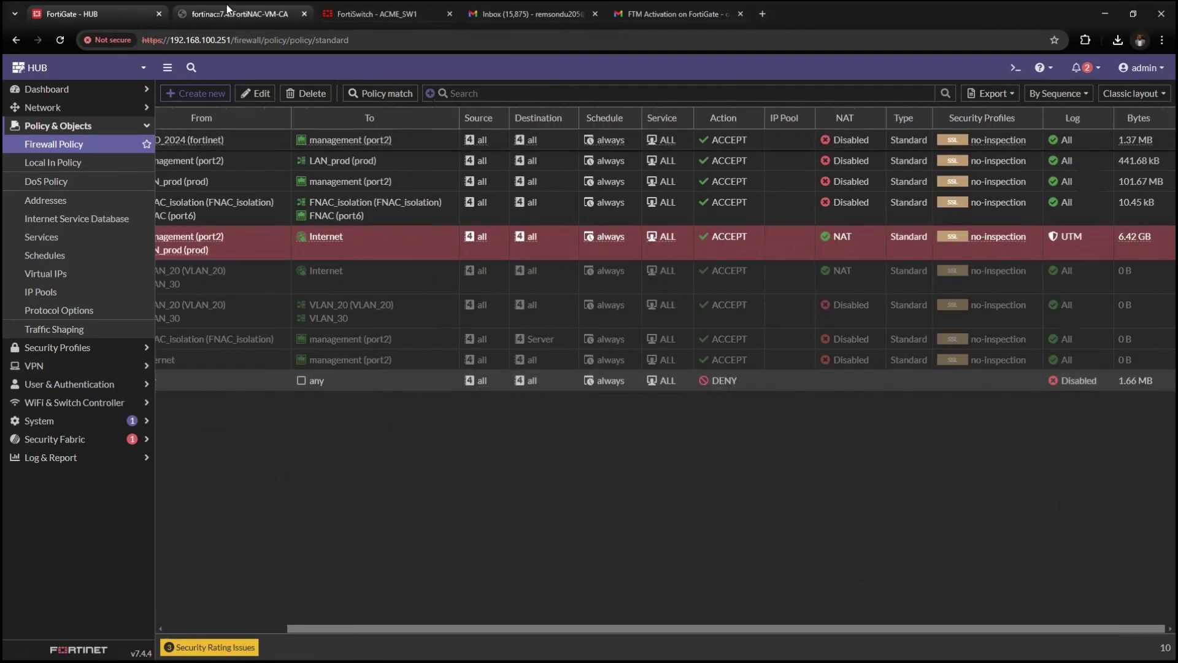
left_click(226, 4)
left_click(538, 347)
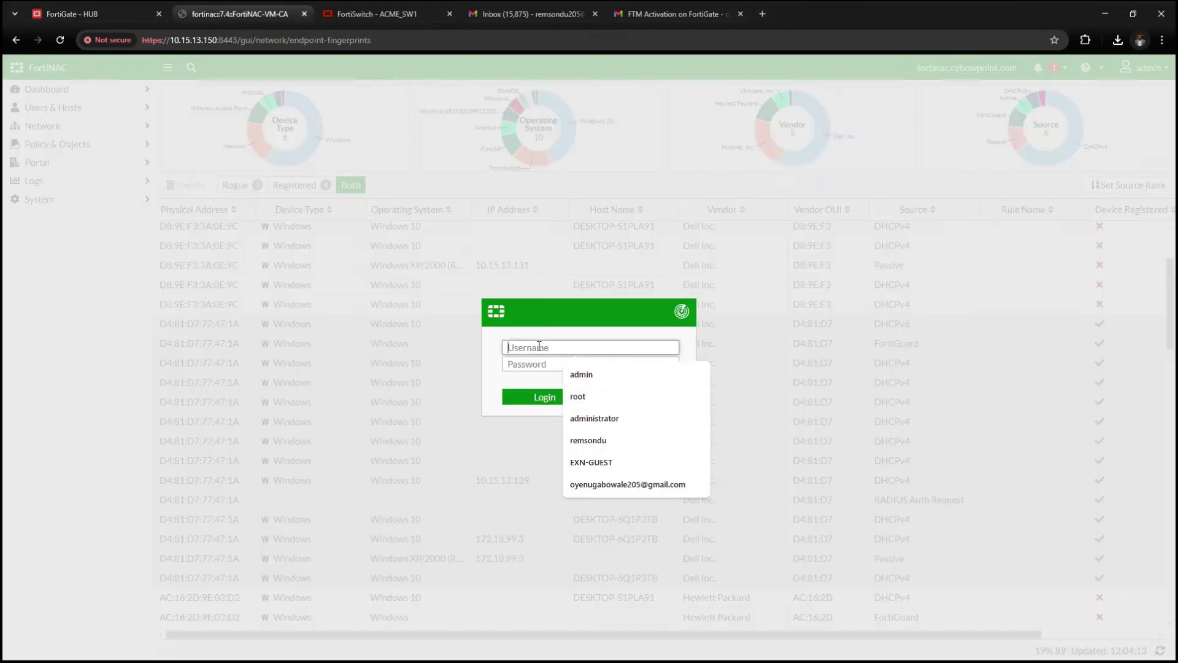
type("admi")
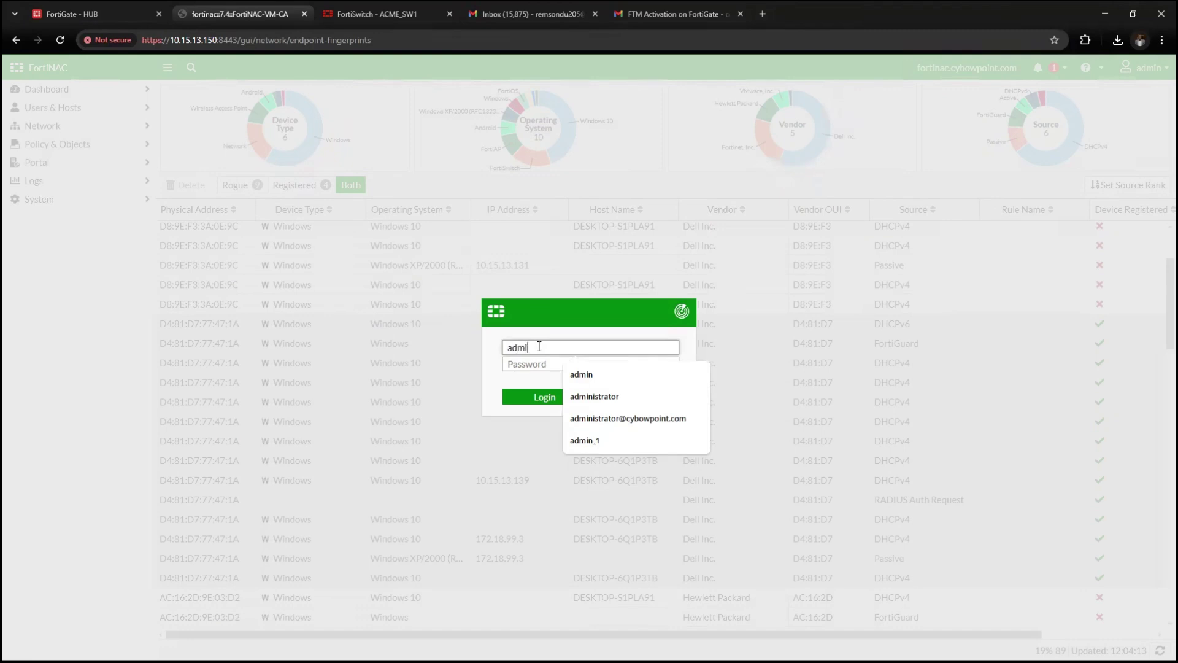
type("n")
key("Tab")
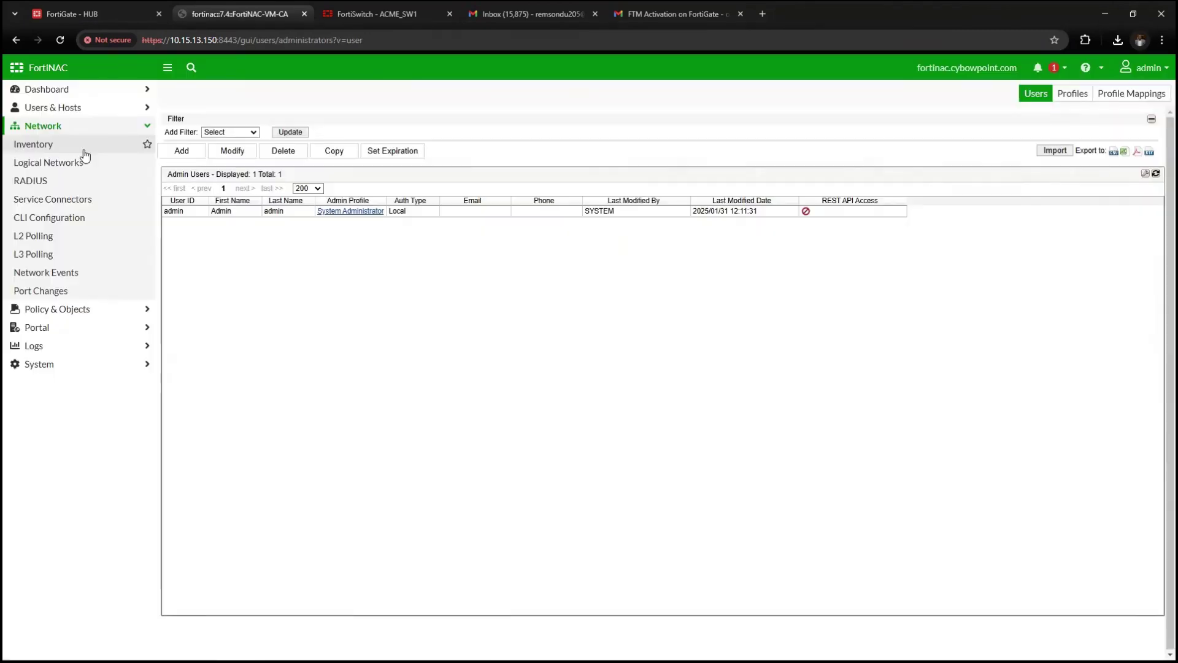
left_click(80, 148)
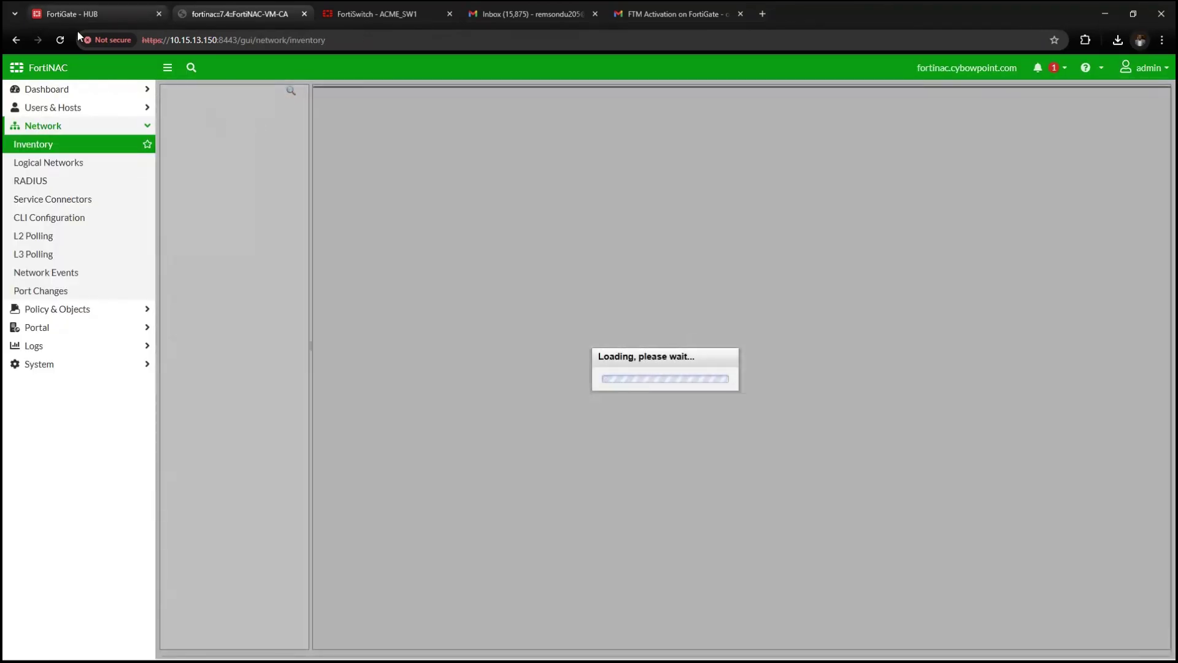
Switch to the FortiGate and open its network interface list.
left_click(90, 15)
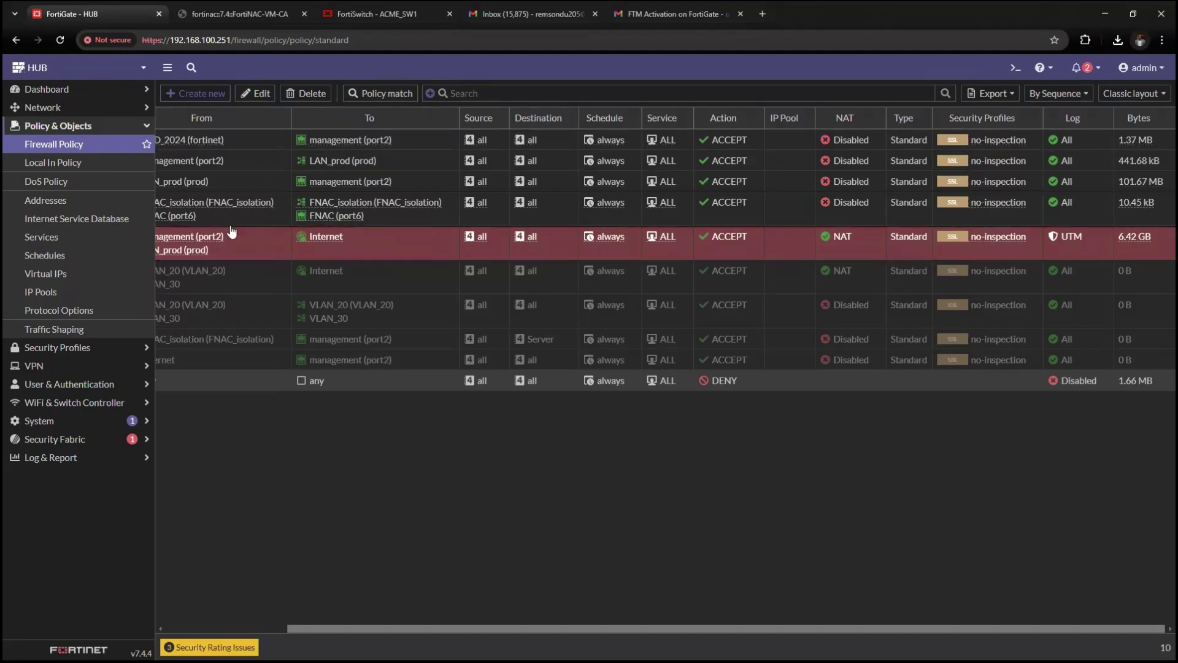
left_click(102, 110)
left_click(71, 131)
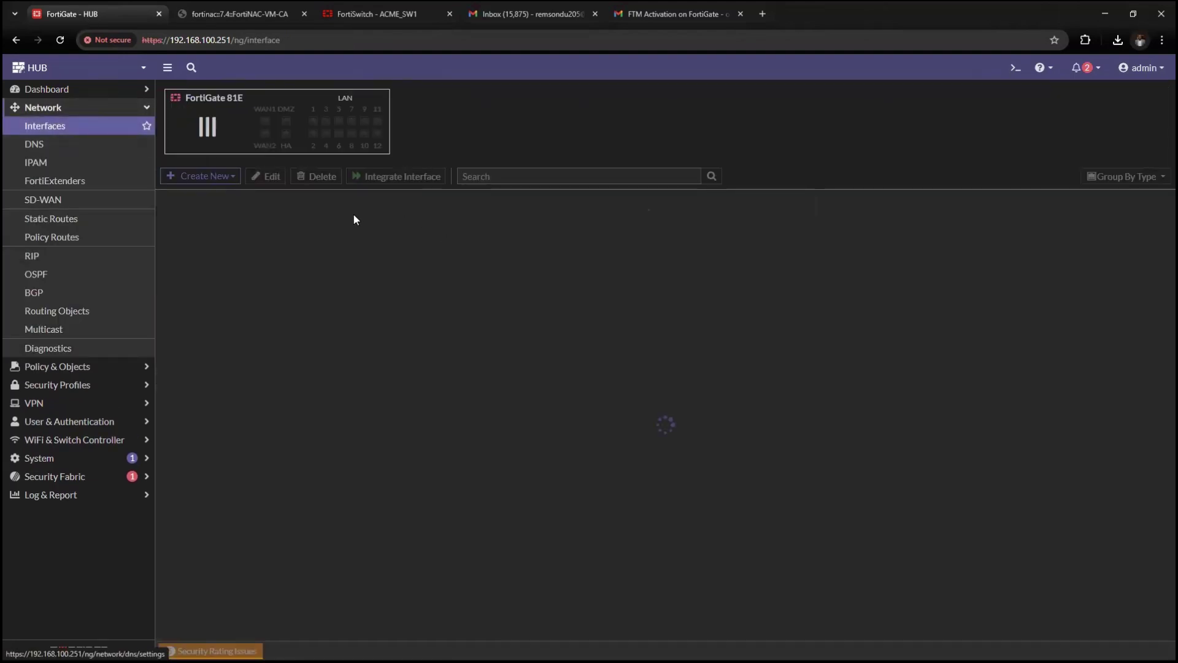
Return to FortiNAC's Inventory, show the ports of the ACME_SW1 switch, and select port9 to view its adapter.
left_click(218, 17)
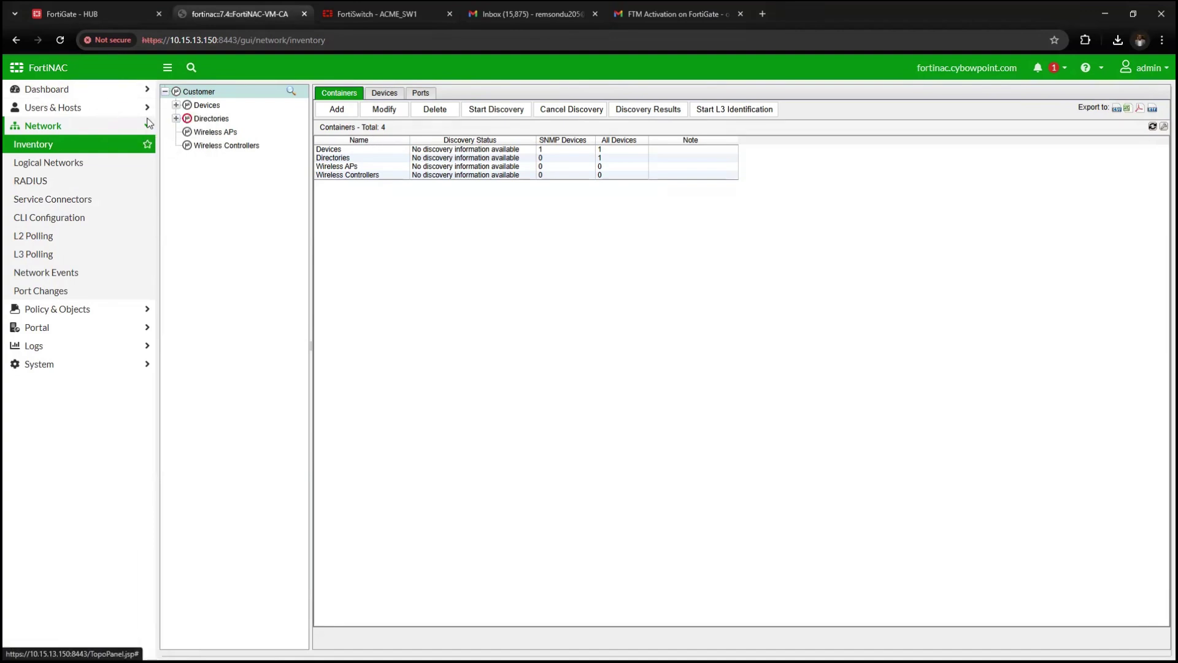
left_click(176, 106)
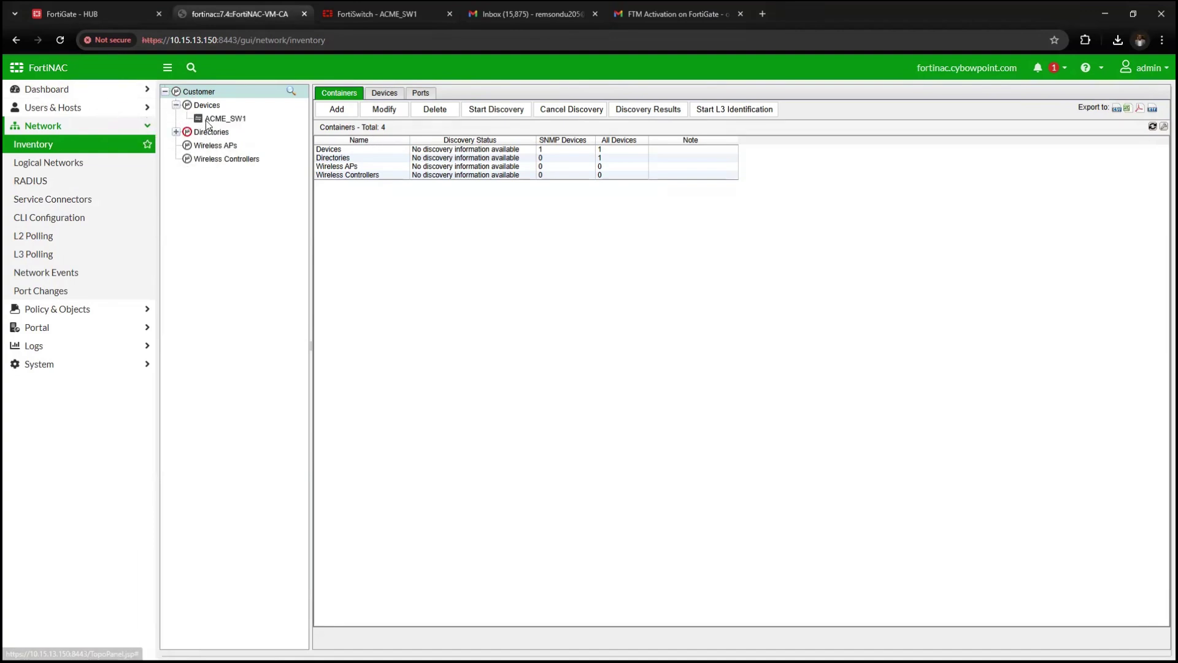
left_click(236, 120)
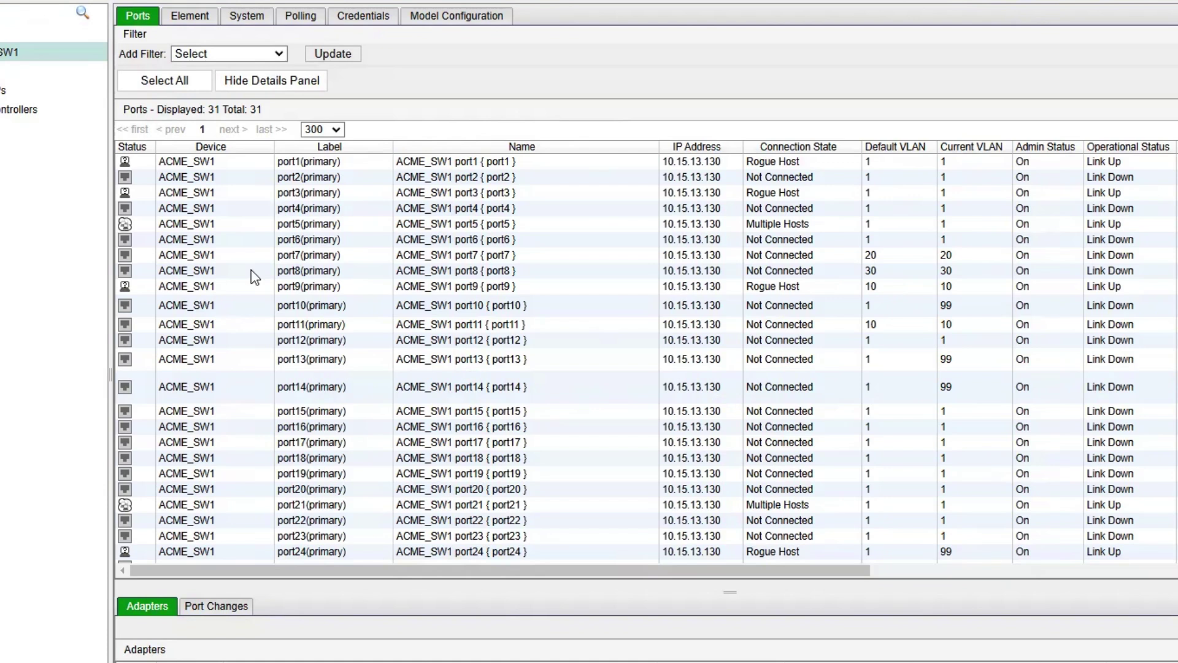
left_click(259, 288)
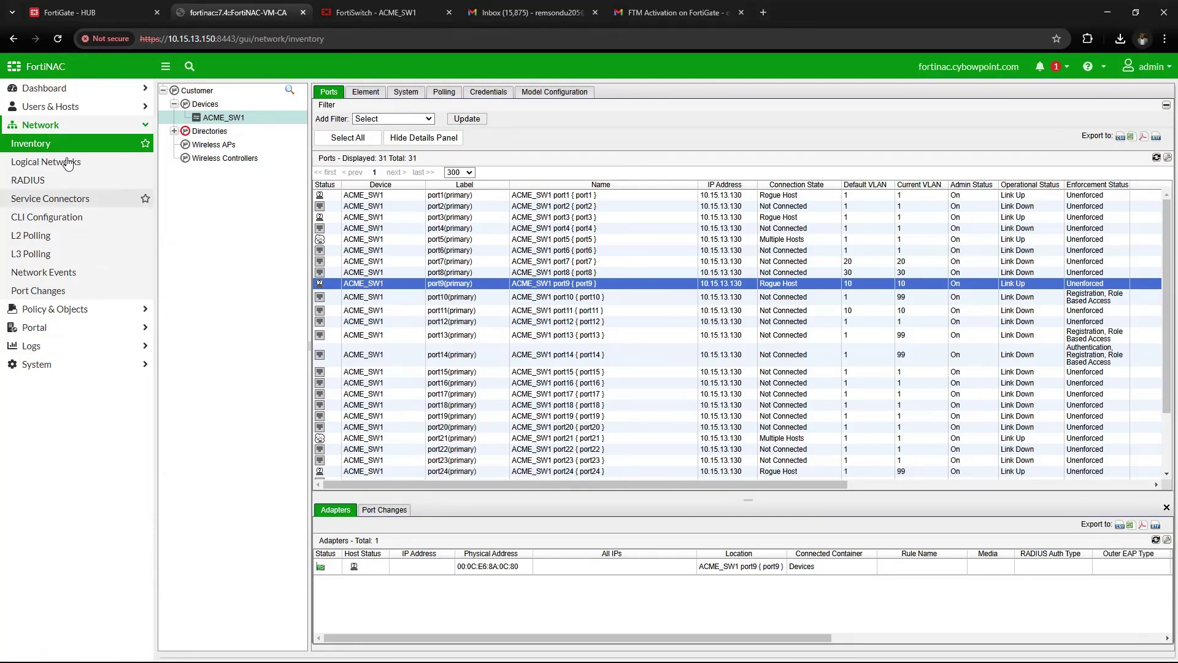
Open Endpoint Fingerprints, look through the fingerprinted devices, and show the available actions for a DESKTOP-S1PLA91 DHCPv4 entry.
left_click(51, 106)
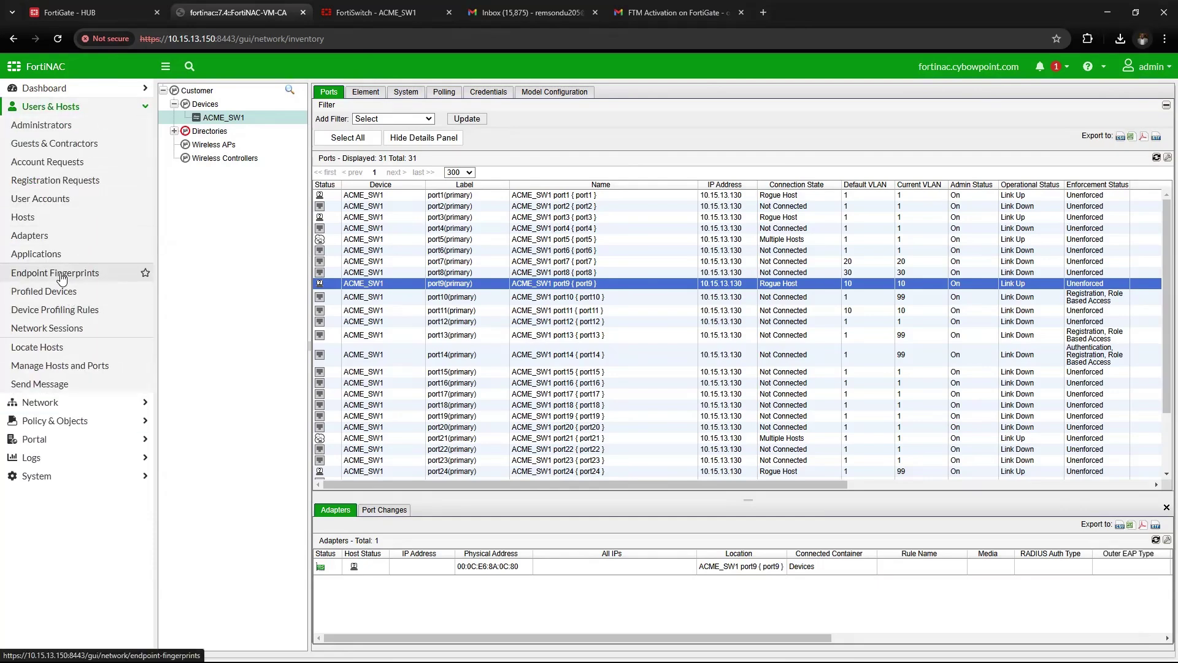
left_click(19, 273)
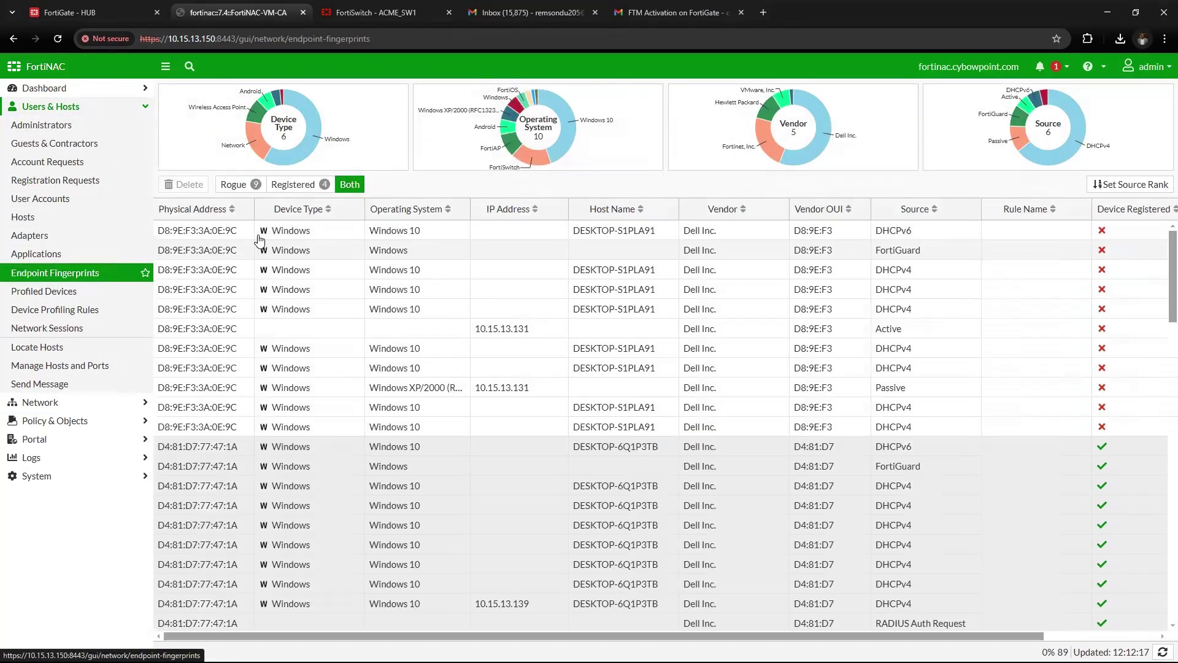
scroll(557, 368, "down", 6)
scroll(558, 398, "down", 15)
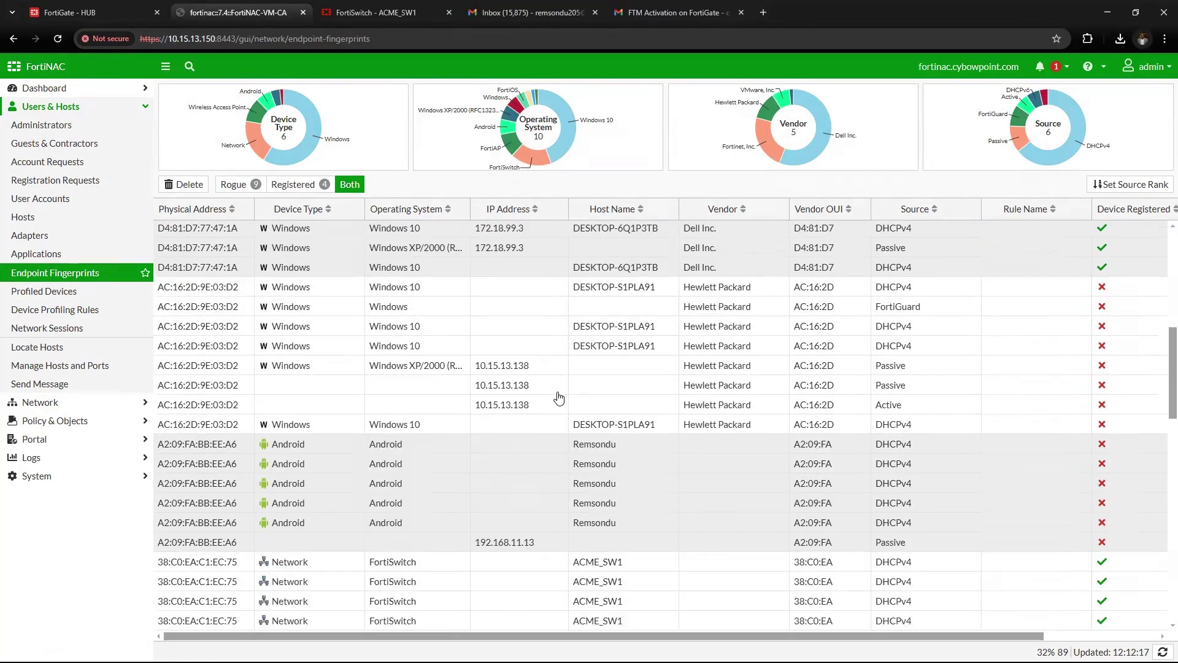
scroll(559, 398, "up", 20)
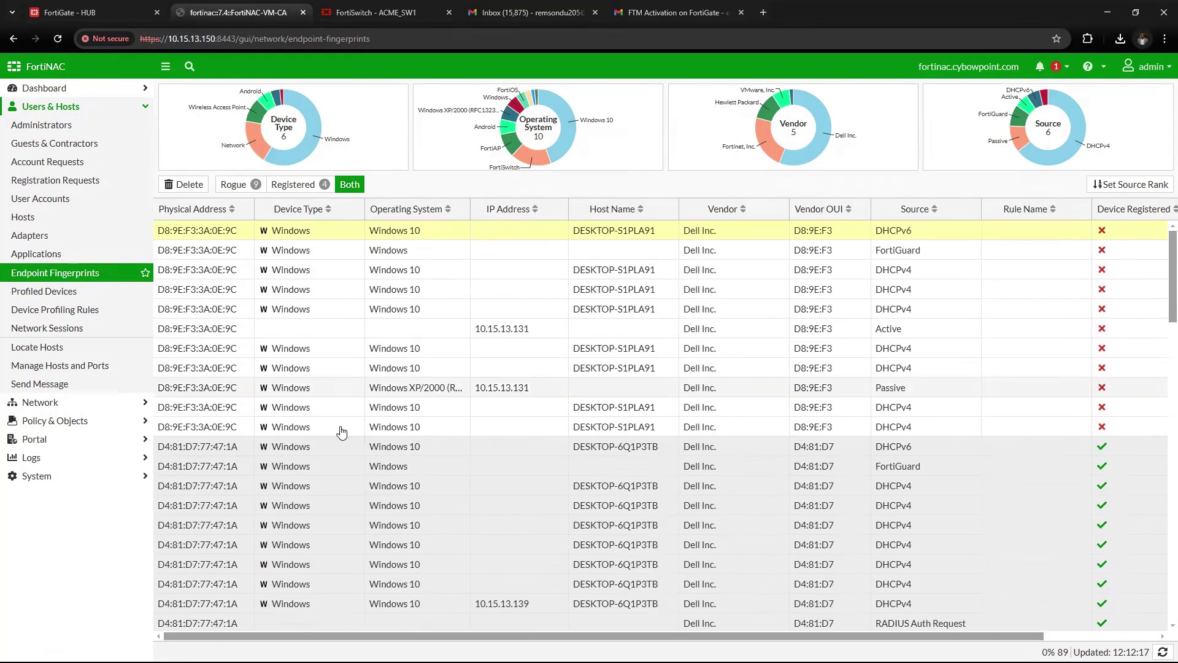
left_click(322, 312)
right_click(322, 311)
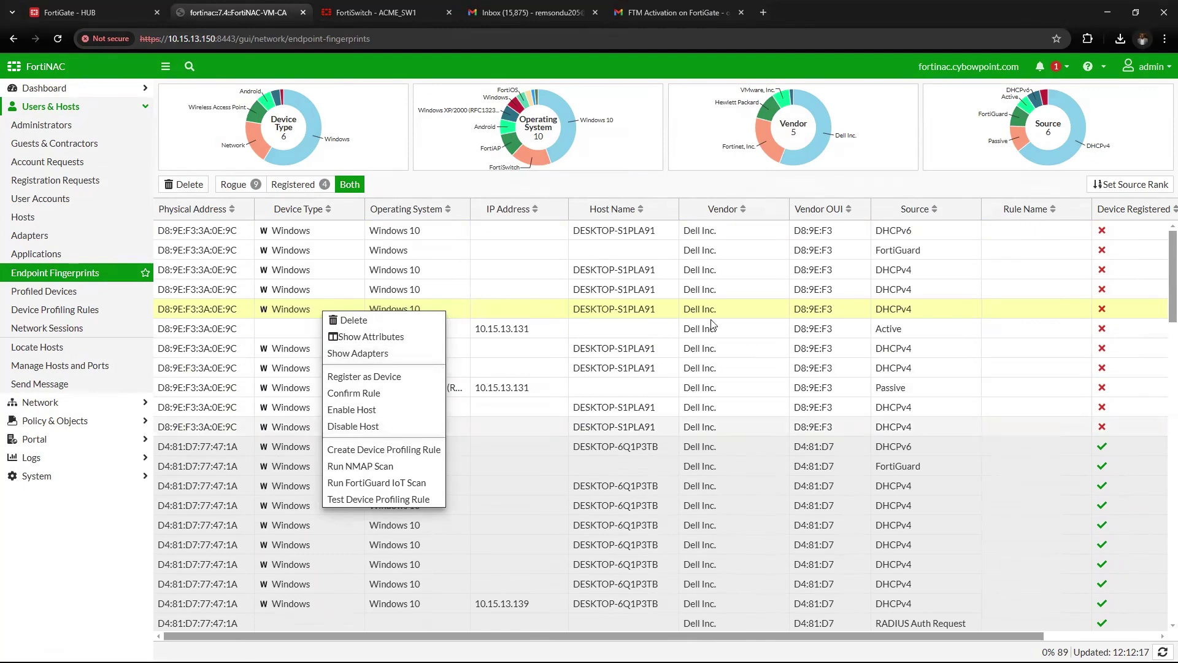
left_click(83, 218)
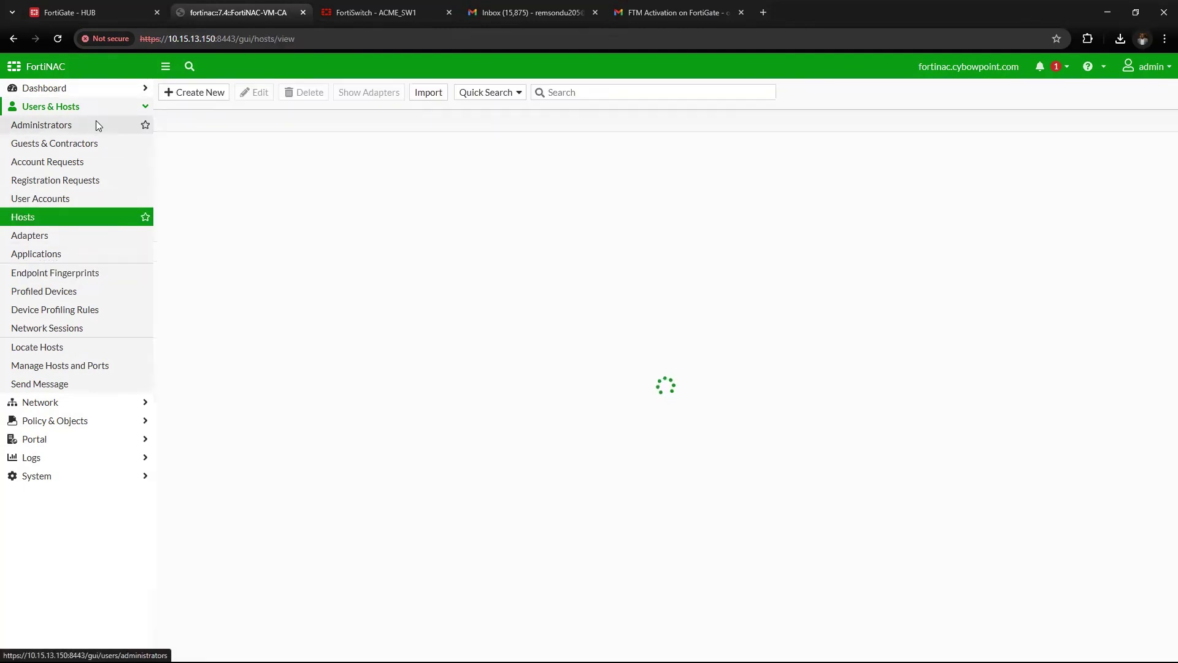
left_click(96, 126)
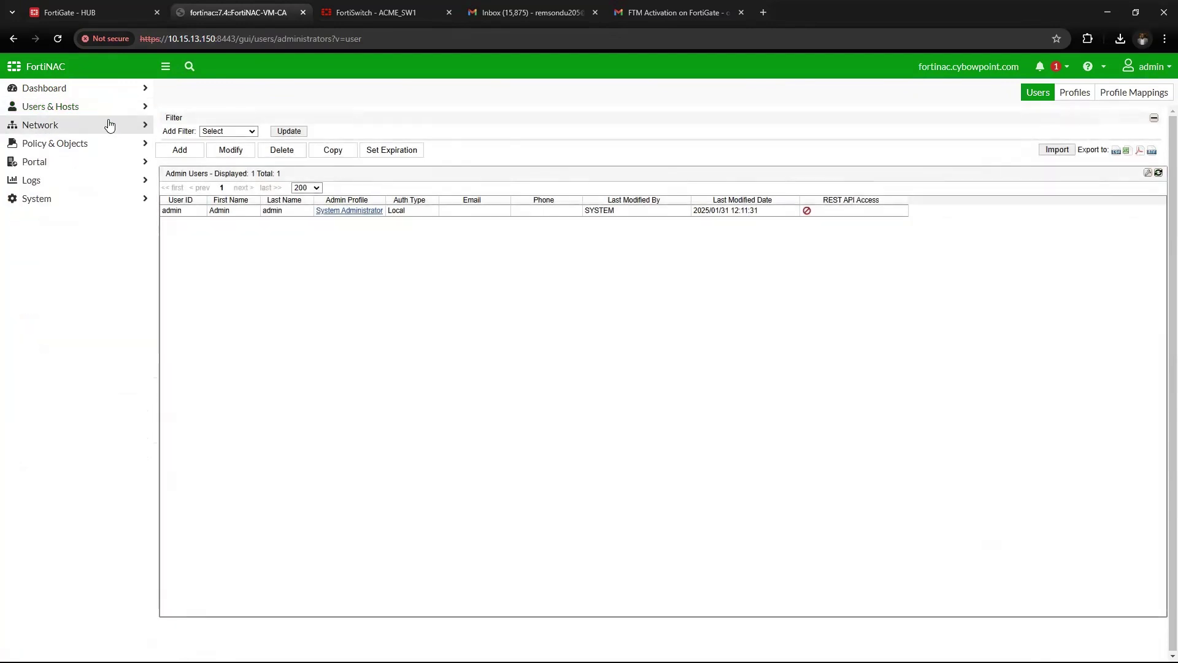
left_click(110, 125)
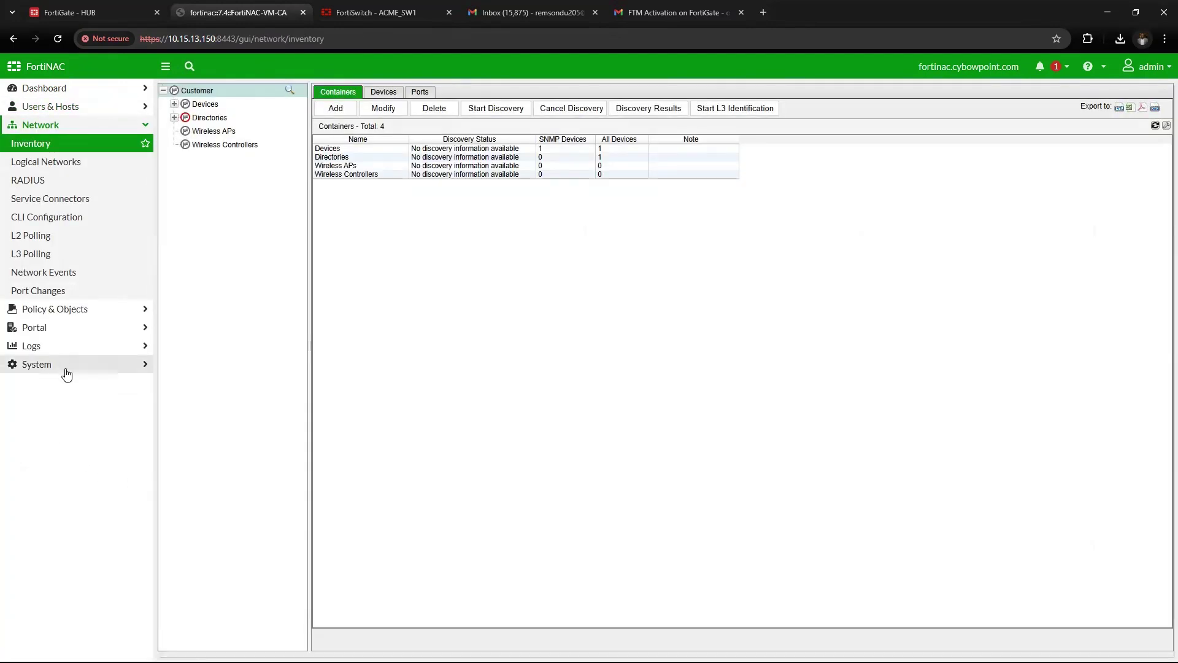
Open FortiNAC's Certificate Management page.
left_click(63, 367)
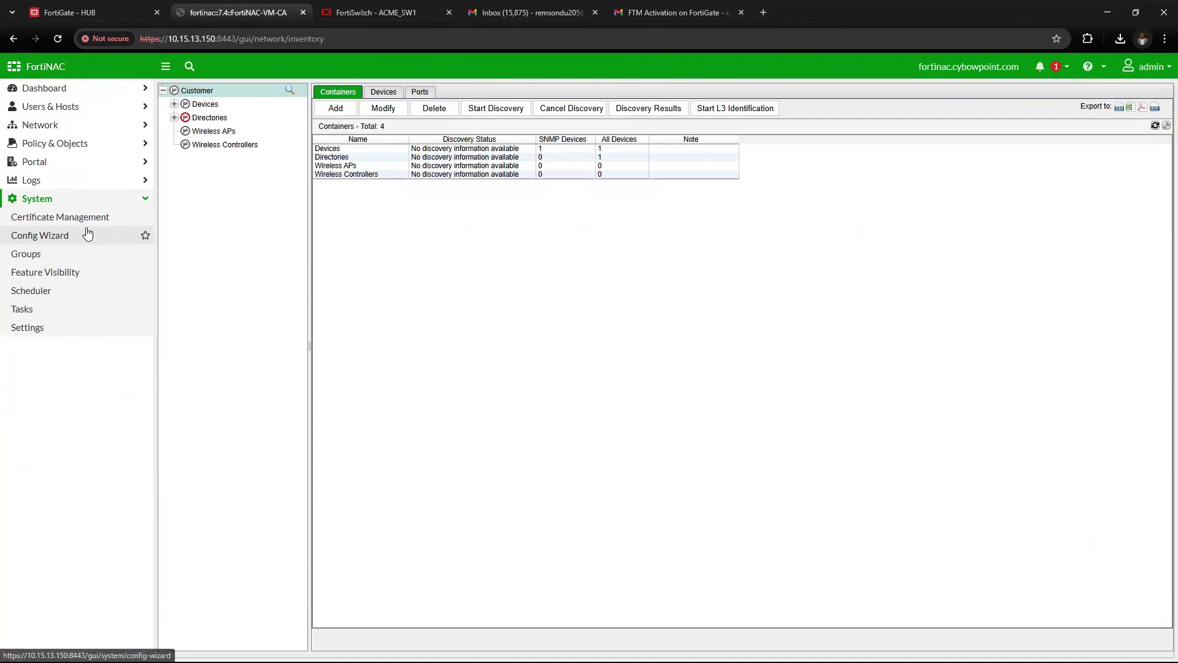
left_click(91, 221)
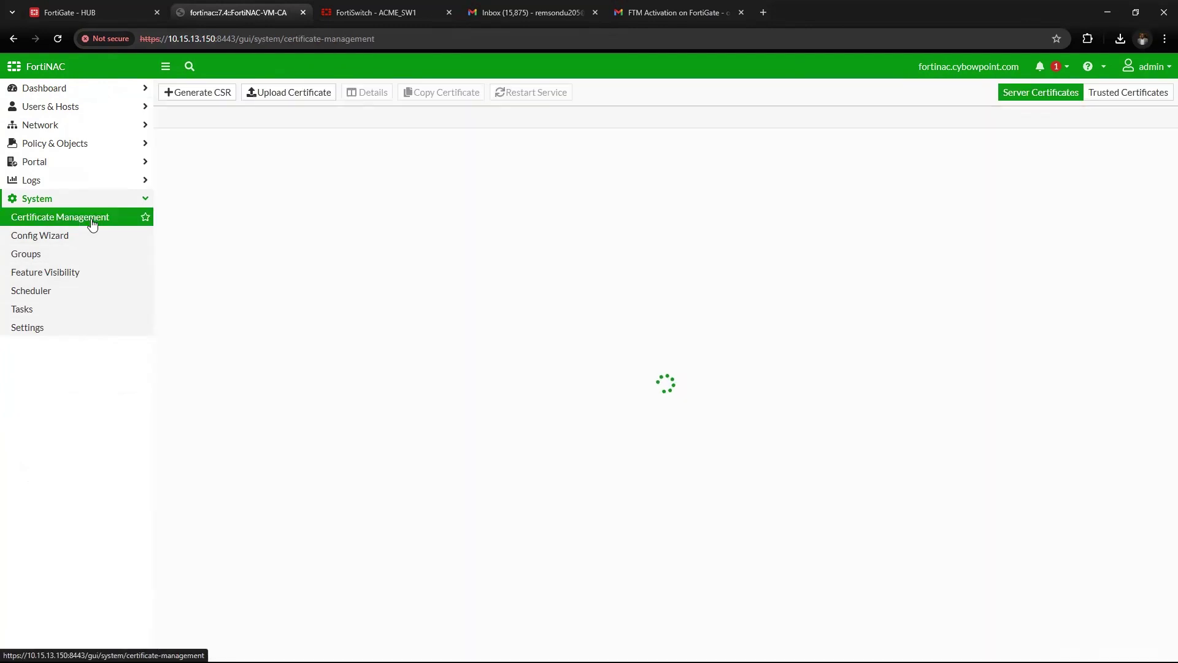